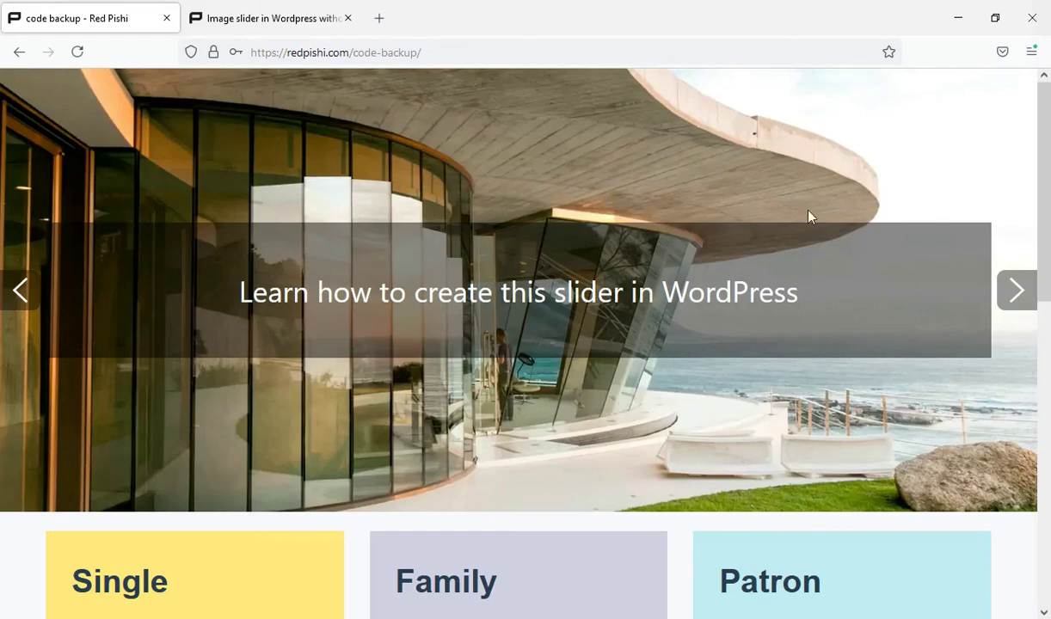
Step the tutorial article's demo slider forward one slide and back again.
mouse_move(1047, 169)
left_mouse_down()
mouse_move(1049, 350)
mouse_move(1047, 164)
left_mouse_up()
left_click(284, 26)
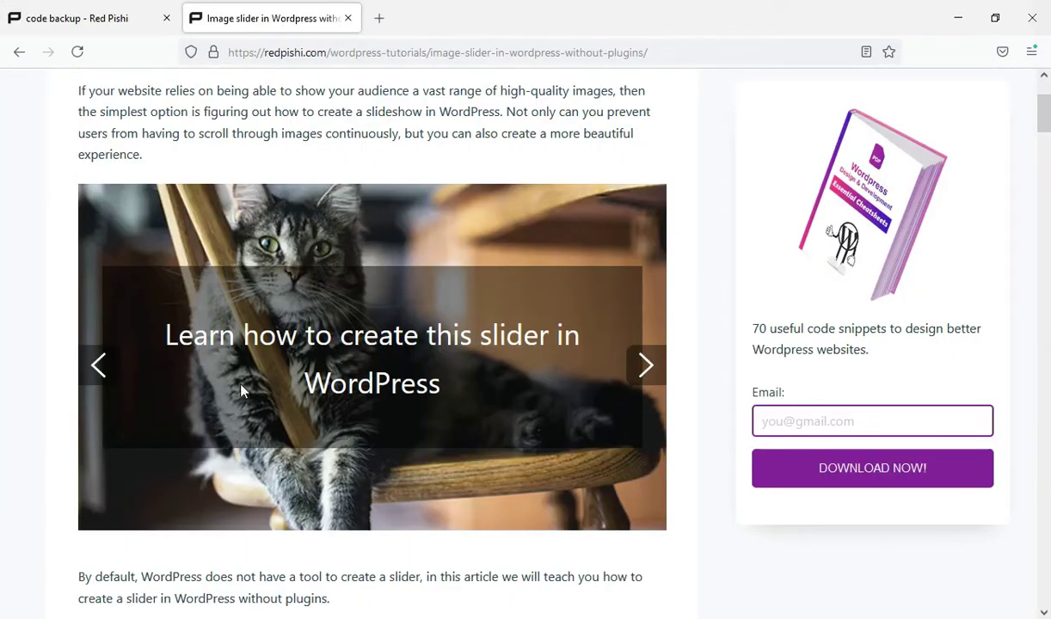
left_click(645, 366)
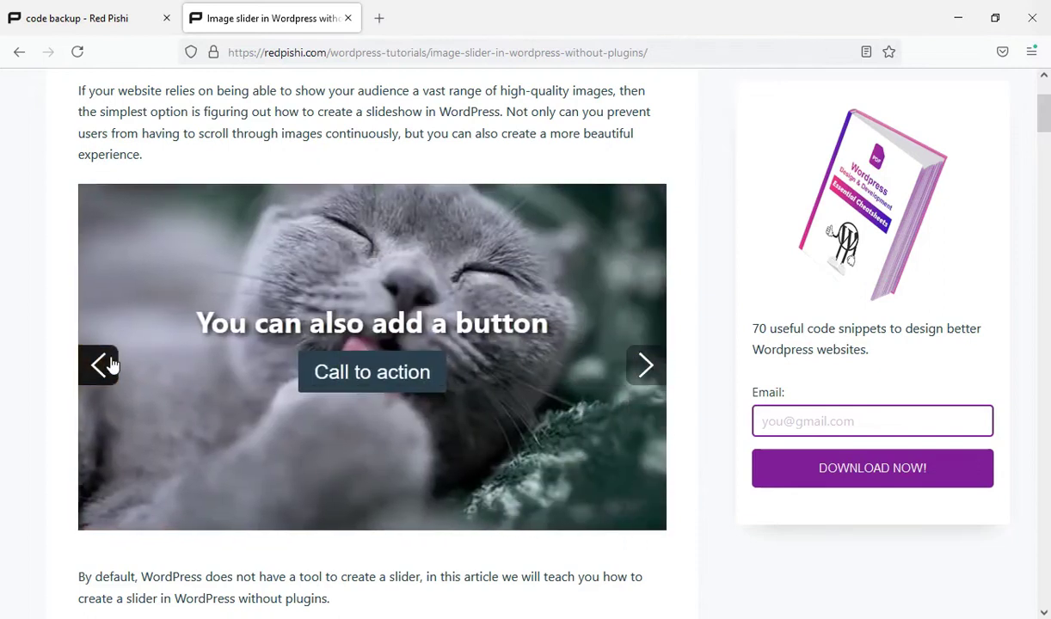
left_click(101, 365)
On the code backup page, cycle the house slider forward and back to the curved glass building.
left_click(129, 9)
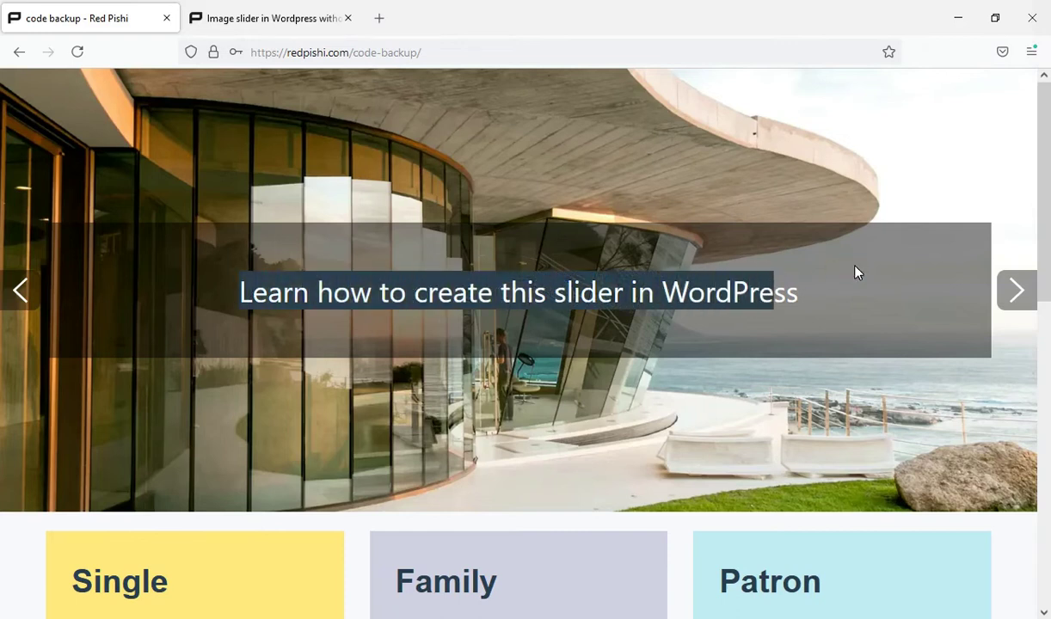
left_click(1019, 291)
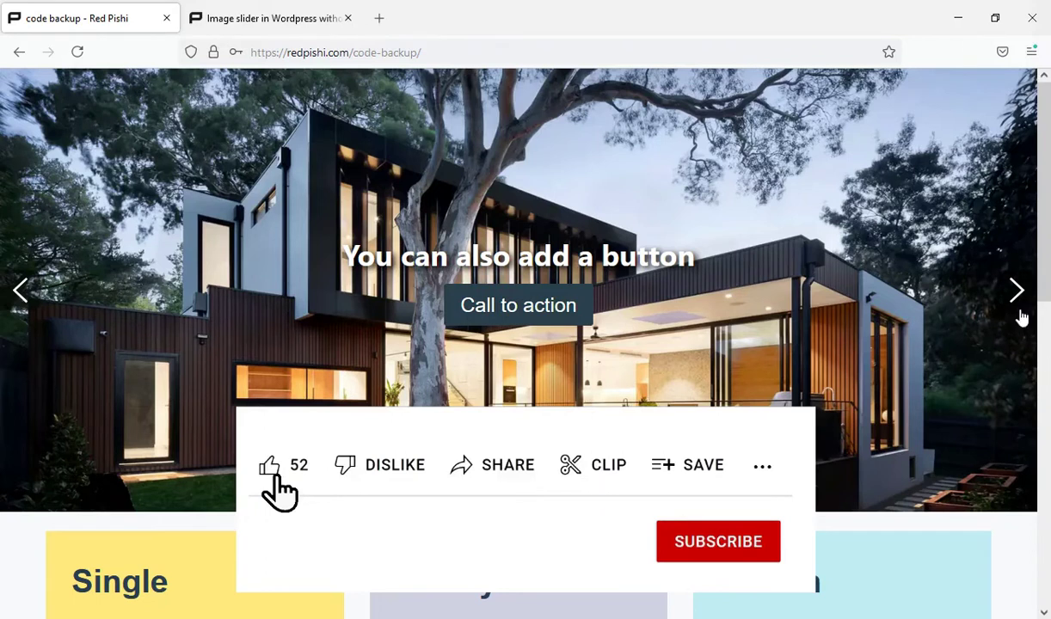
left_click(1020, 306)
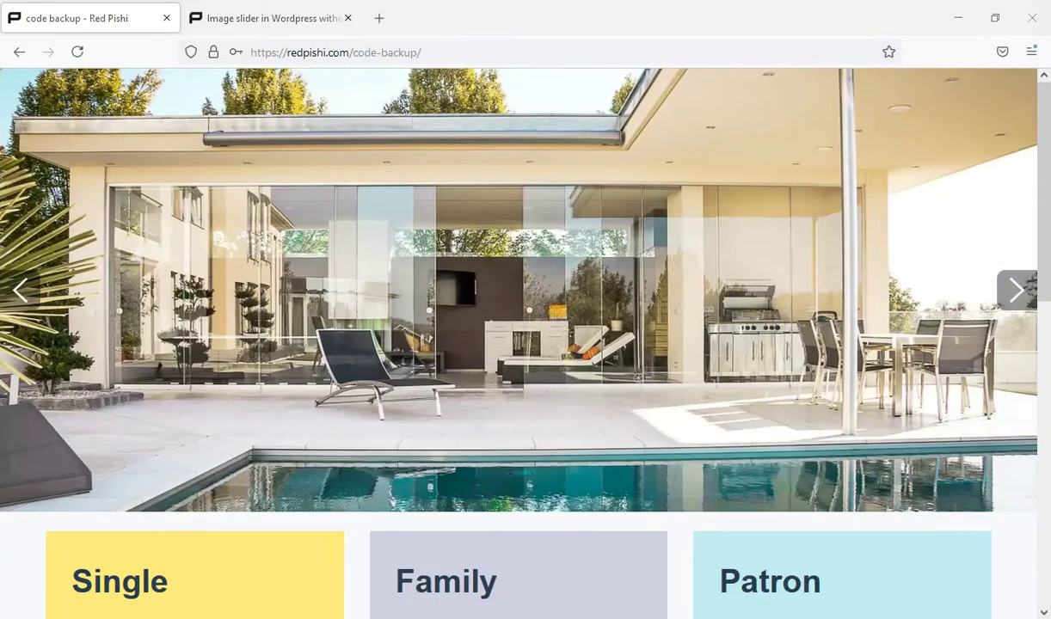
left_click(19, 291)
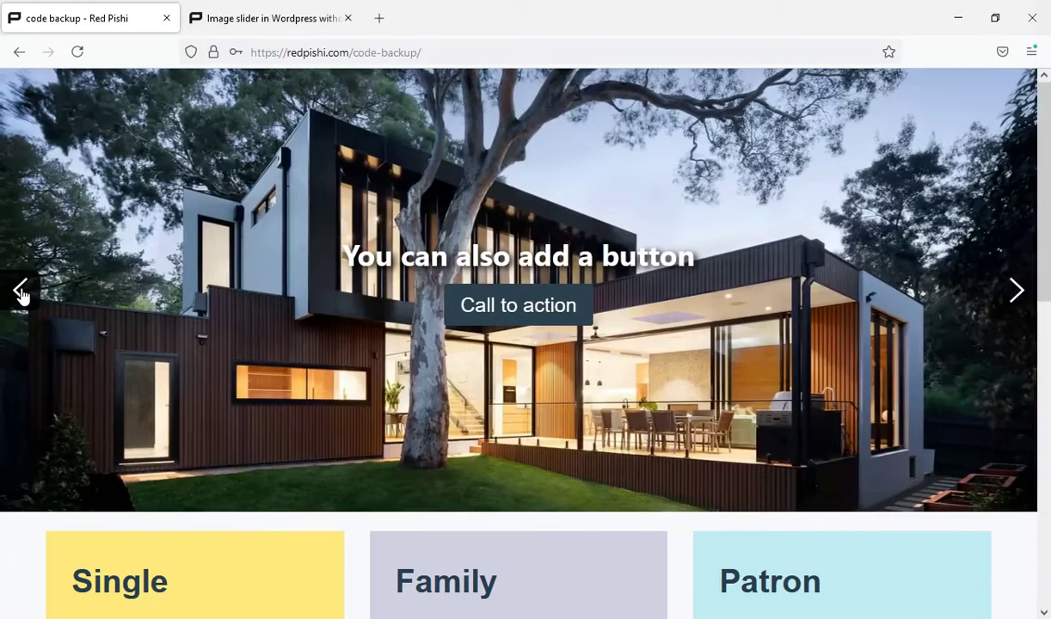
left_click(19, 290)
Return to the image slider tutorial and advance its demo through the cat slides.
left_click_drag(1046, 172, 1046, 165)
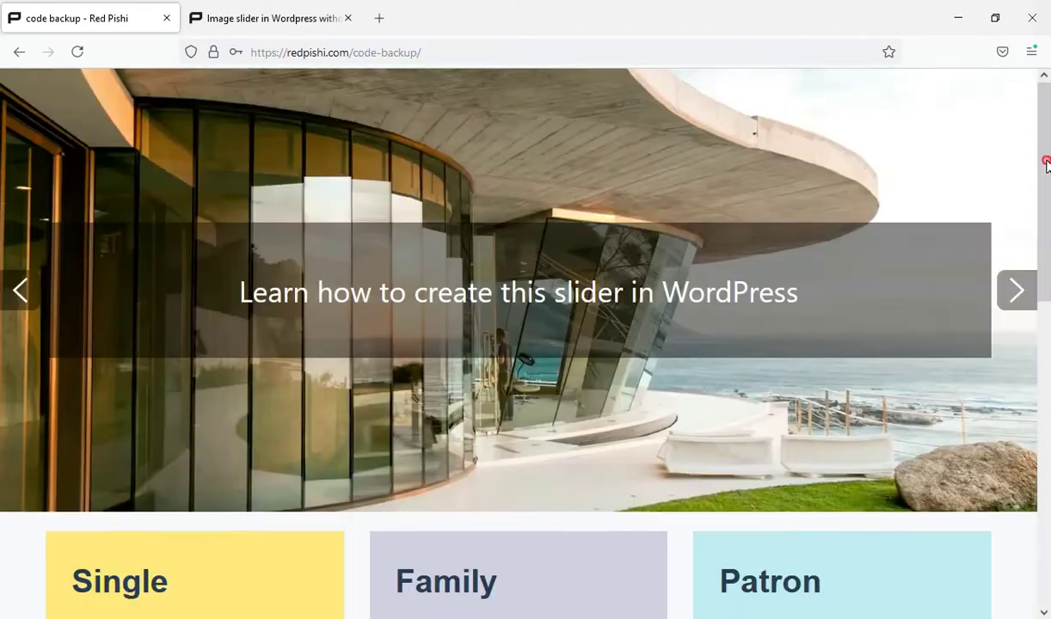
left_click(241, 11)
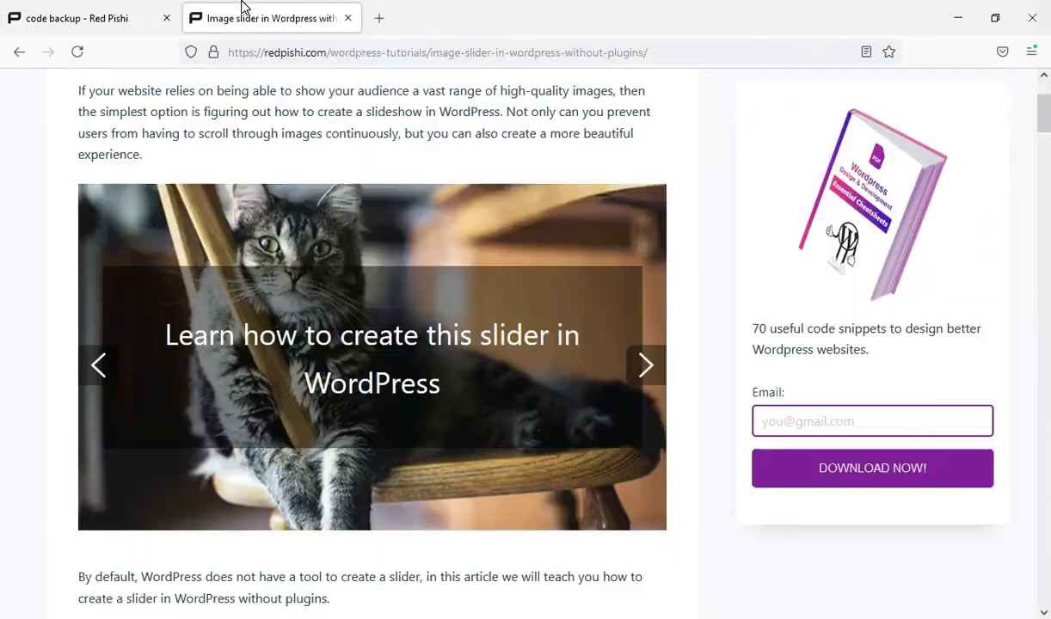
left_click(636, 374)
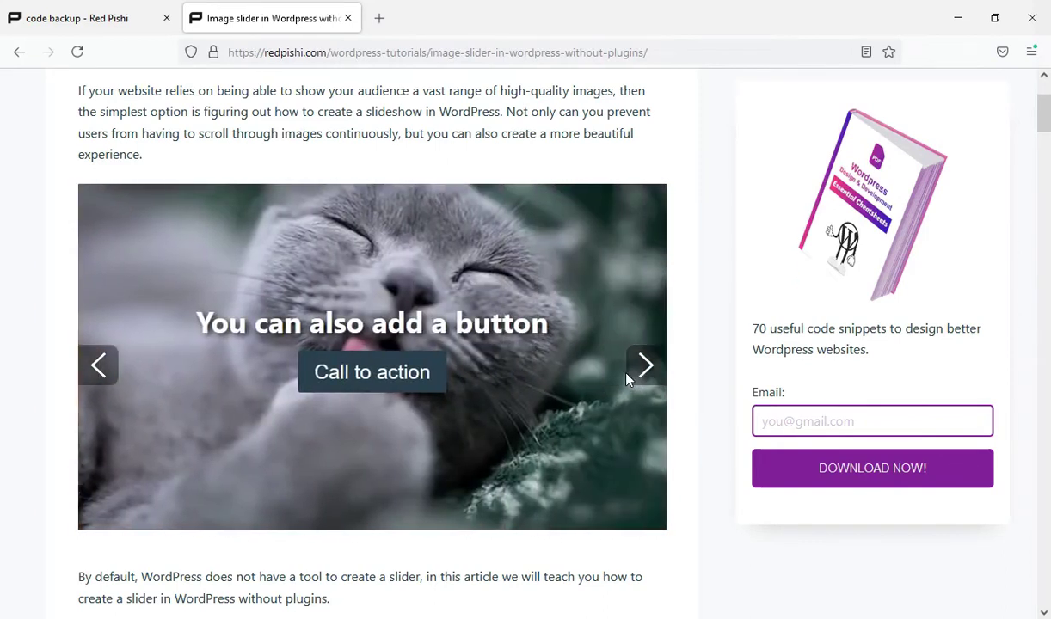
left_click(645, 368)
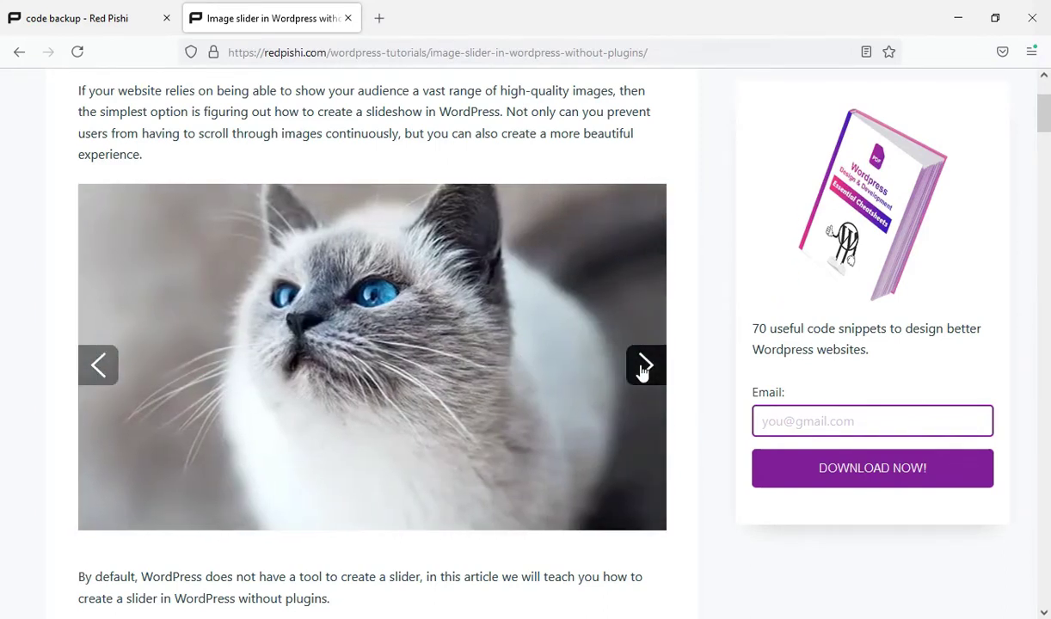
left_click(642, 370)
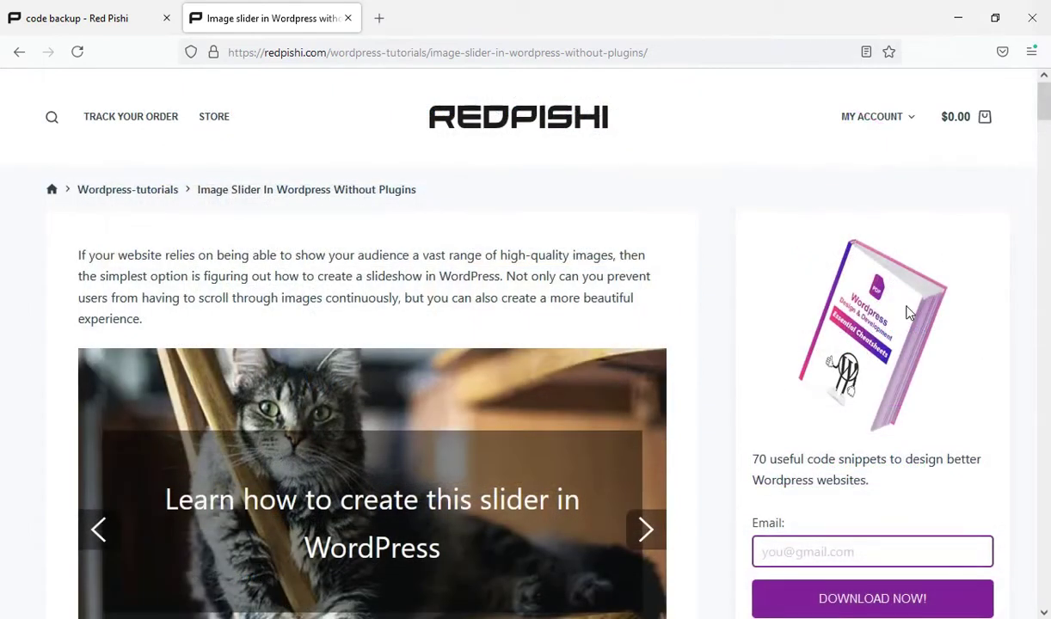
Scroll to the tutorial's slider shortcode code block and copy it to the clipboard.
left_click_drag(1047, 101, 1045, 183)
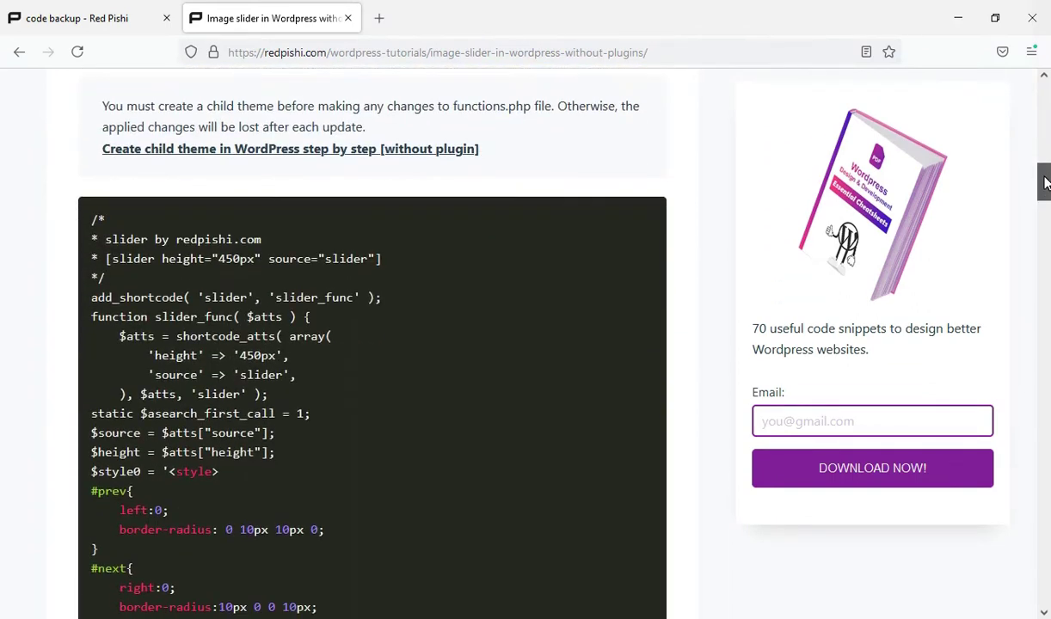
scroll(428, 483, "down", 5)
scroll(435, 466, "down", 5)
scroll(435, 466, "down", 5)
scroll(460, 496, "down", 5)
scroll(463, 497, "up", 5)
scroll(425, 519, "up", 5)
scroll(446, 493, "up", 5)
scroll(444, 493, "up", 5)
scroll(442, 495, "up", 3)
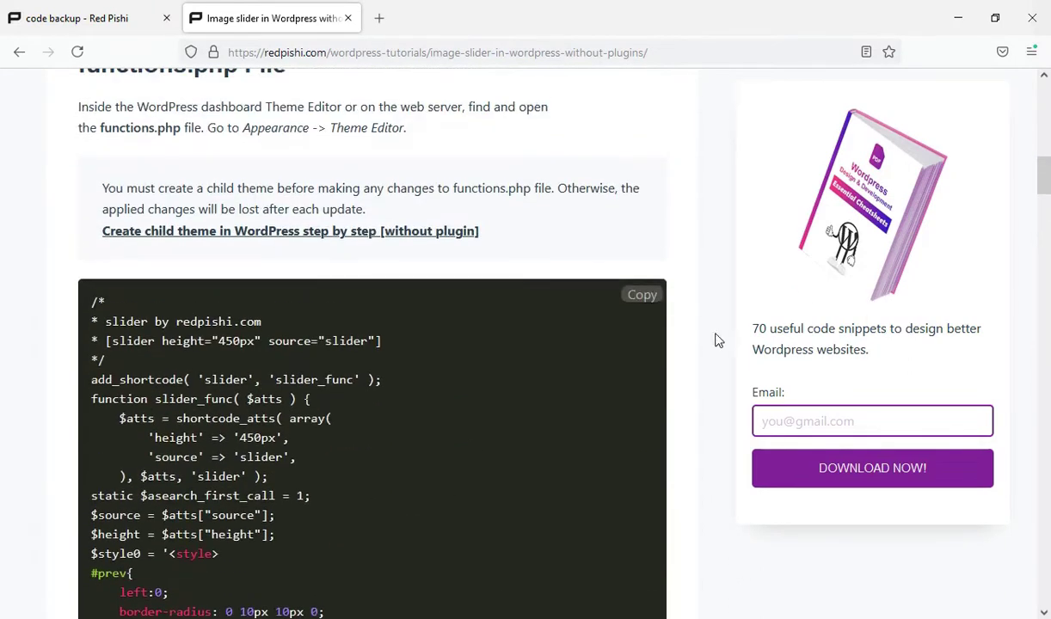
left_click(649, 301)
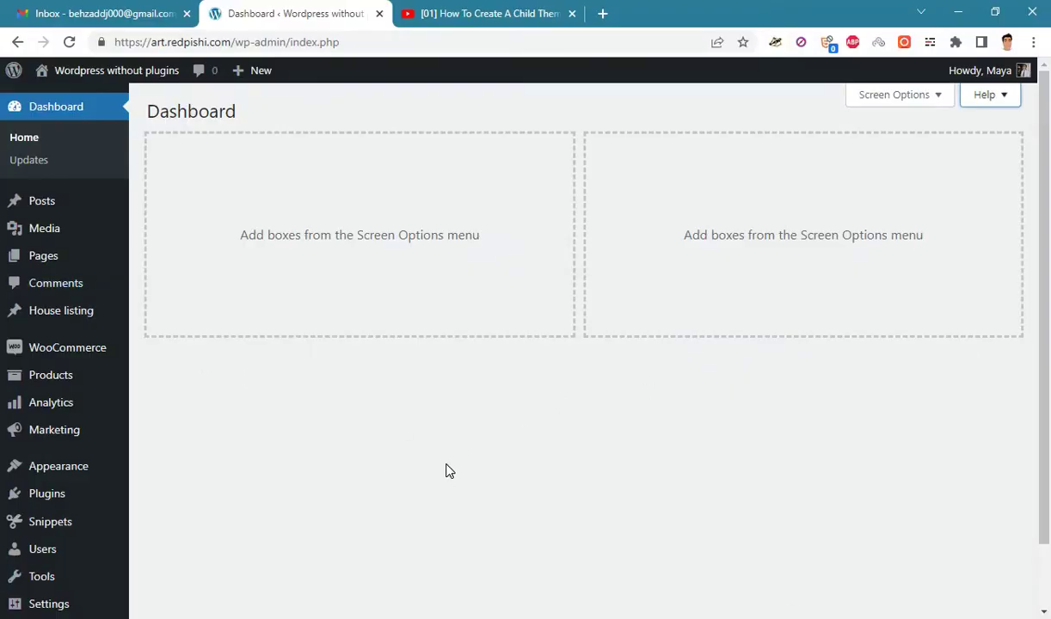
Zoom the dashboard to 125% and open the child theme's functions.php in the Theme File Editor.
key("ctrl+plus")
key("ctrl+plus")
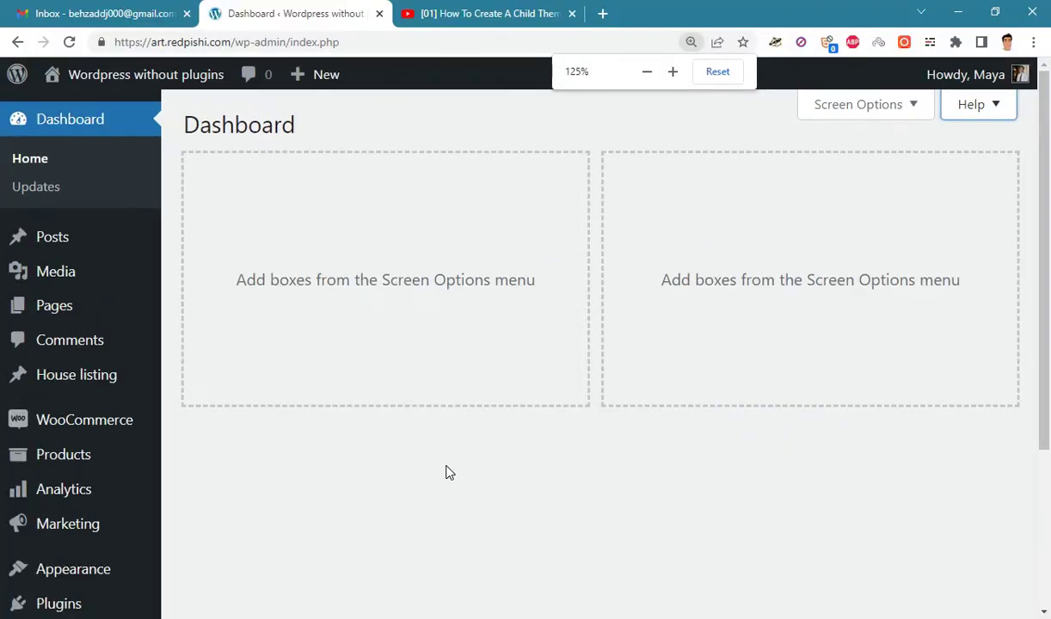
scroll(370, 439, "down", 2)
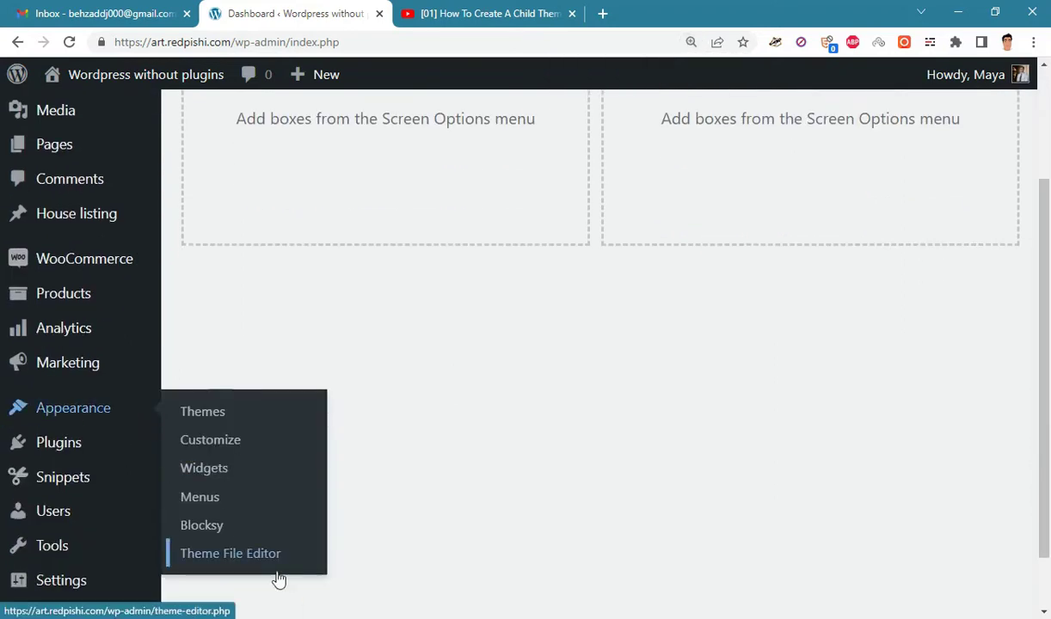
left_click(289, 557)
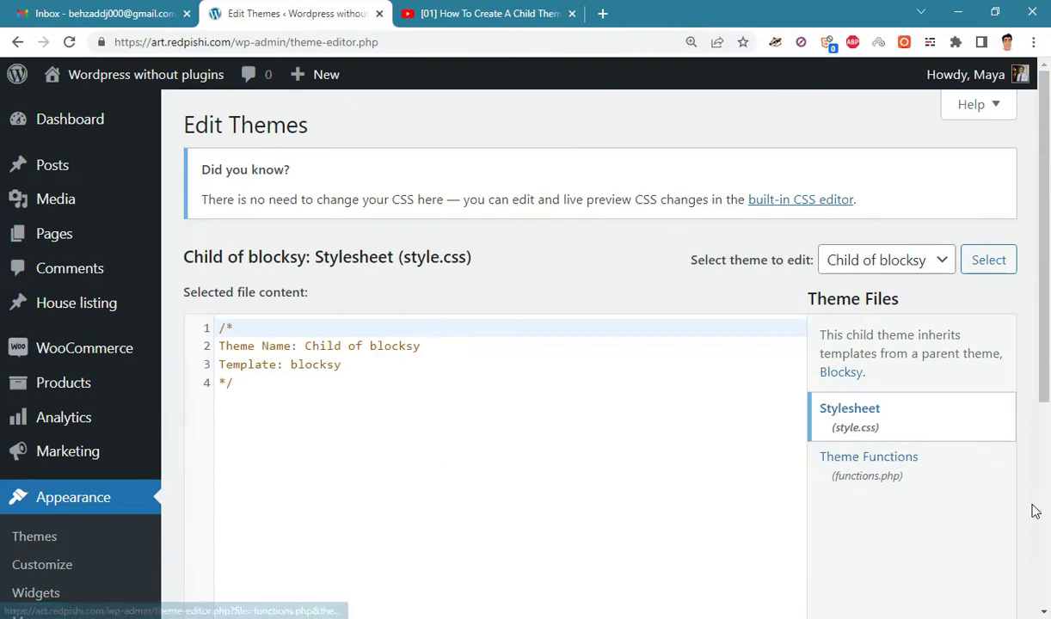
left_click(960, 477)
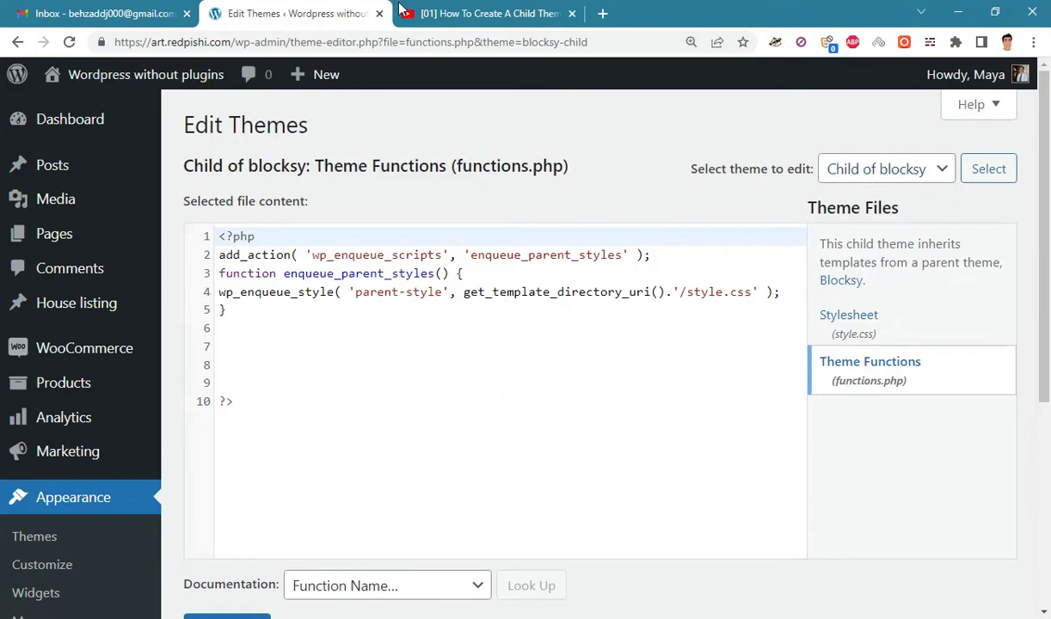
left_click(462, 13)
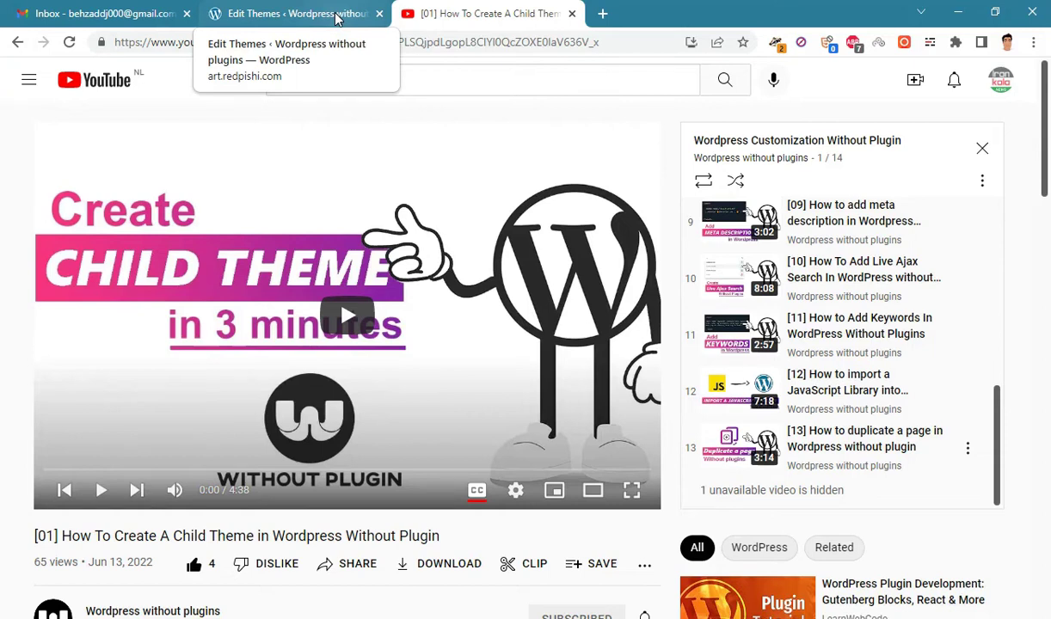
left_click(336, 19)
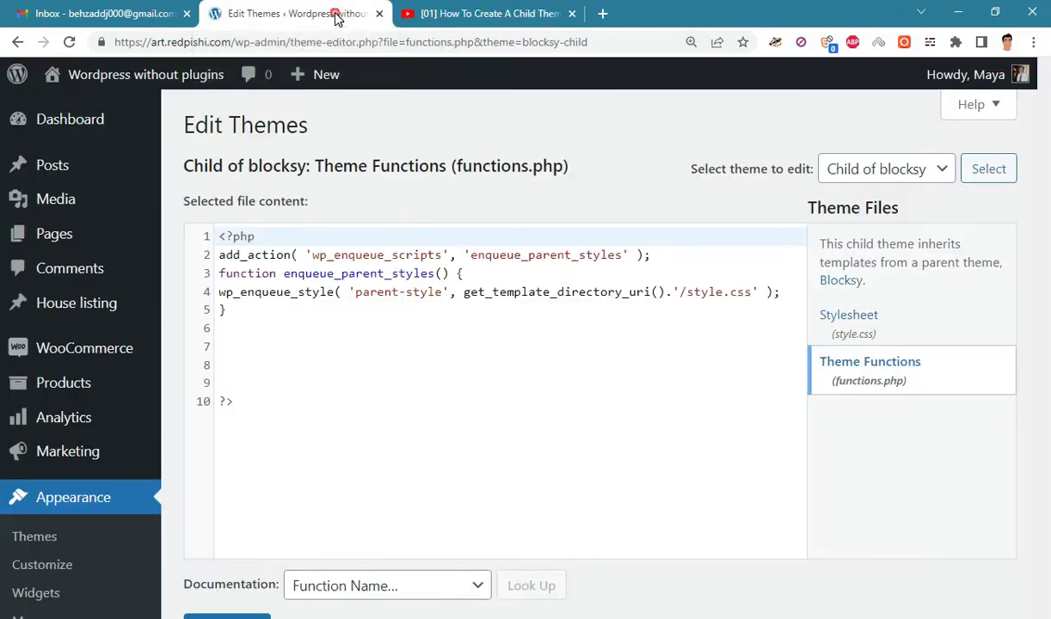
Paste the slider code at line 8 of functions.php and update the file.
left_click(226, 366)
right_click(223, 361)
left_click(277, 211)
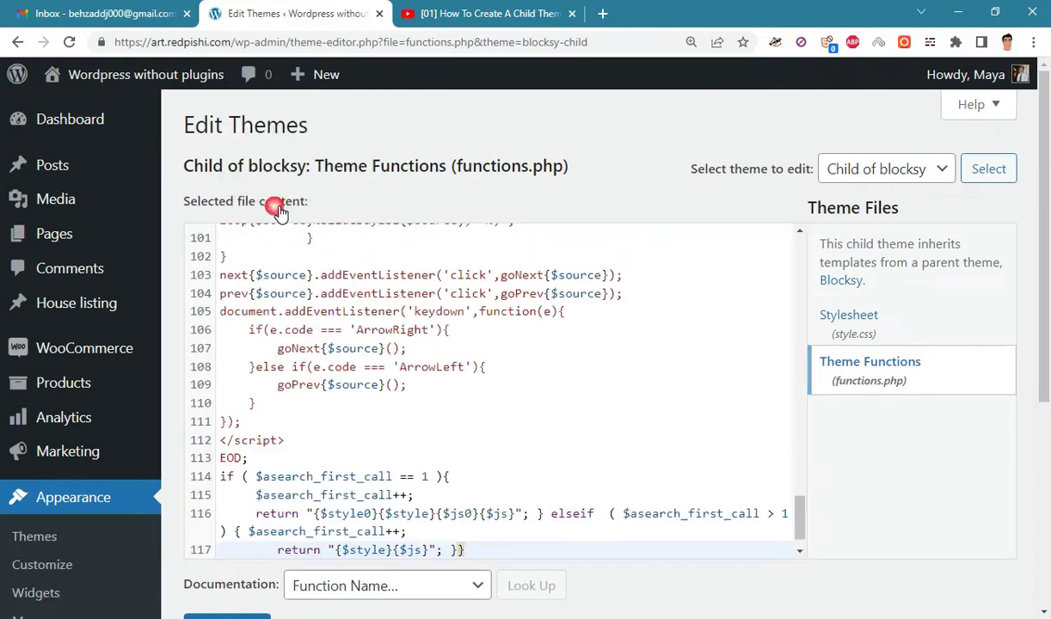
scroll(957, 540, "down", 5)
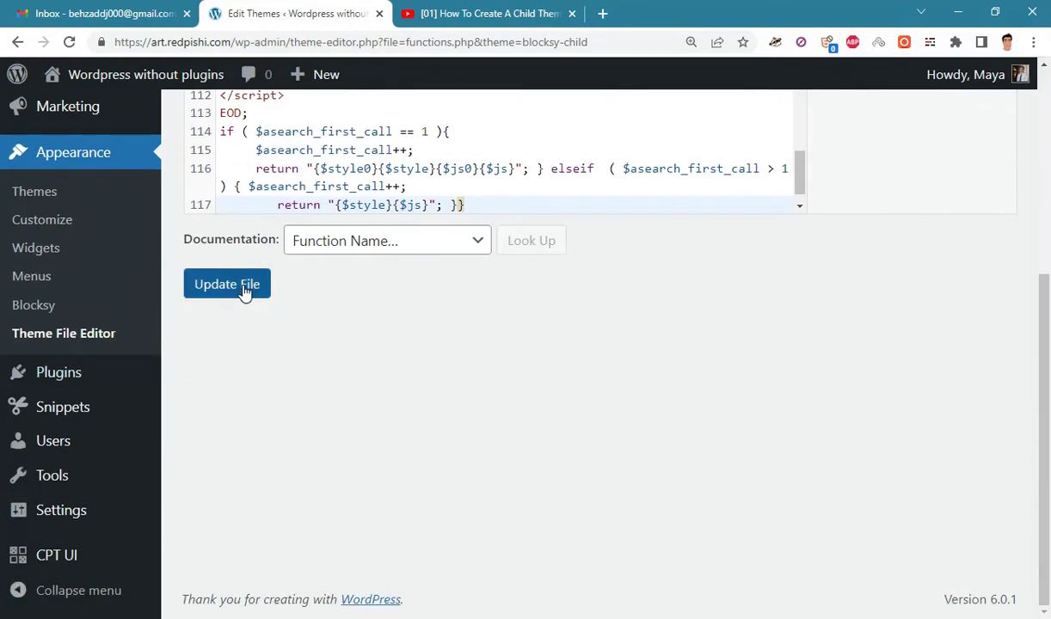
left_click(245, 293)
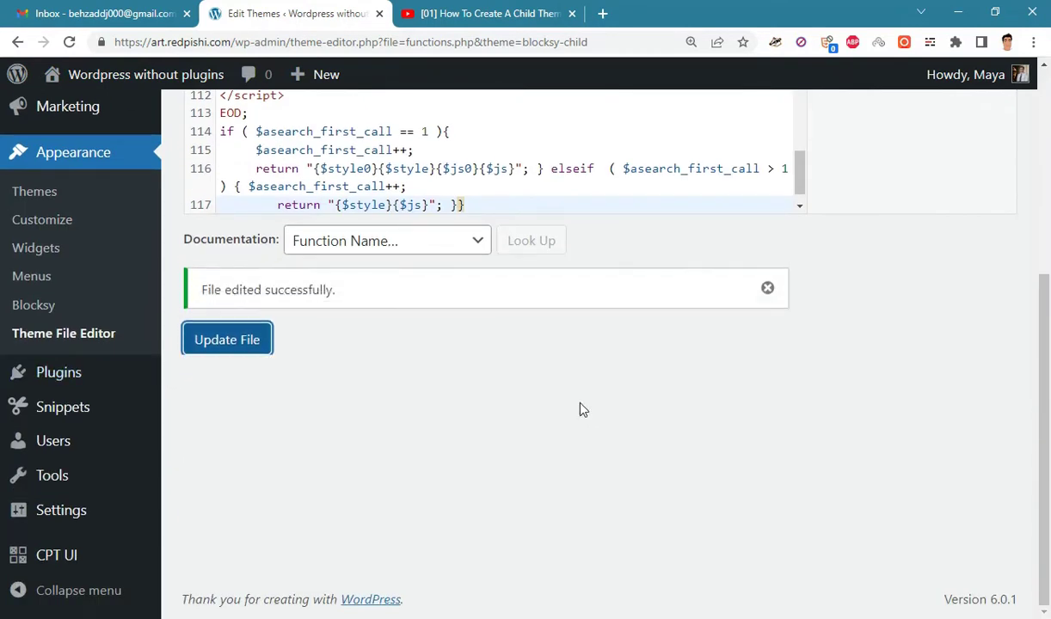
scroll(860, 499, "up", 5)
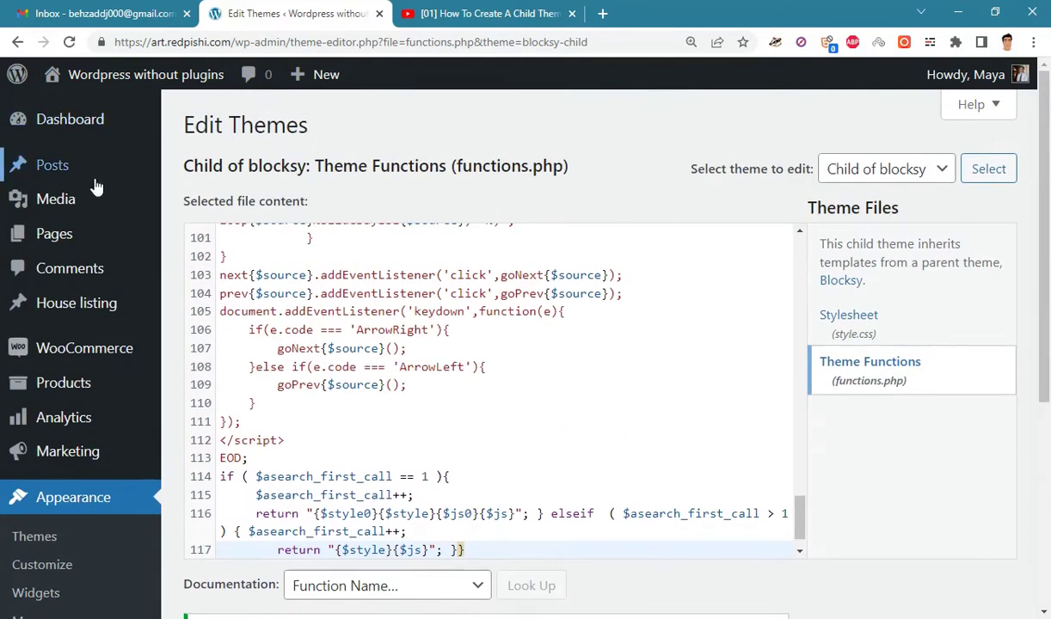
mouse_move(54, 234)
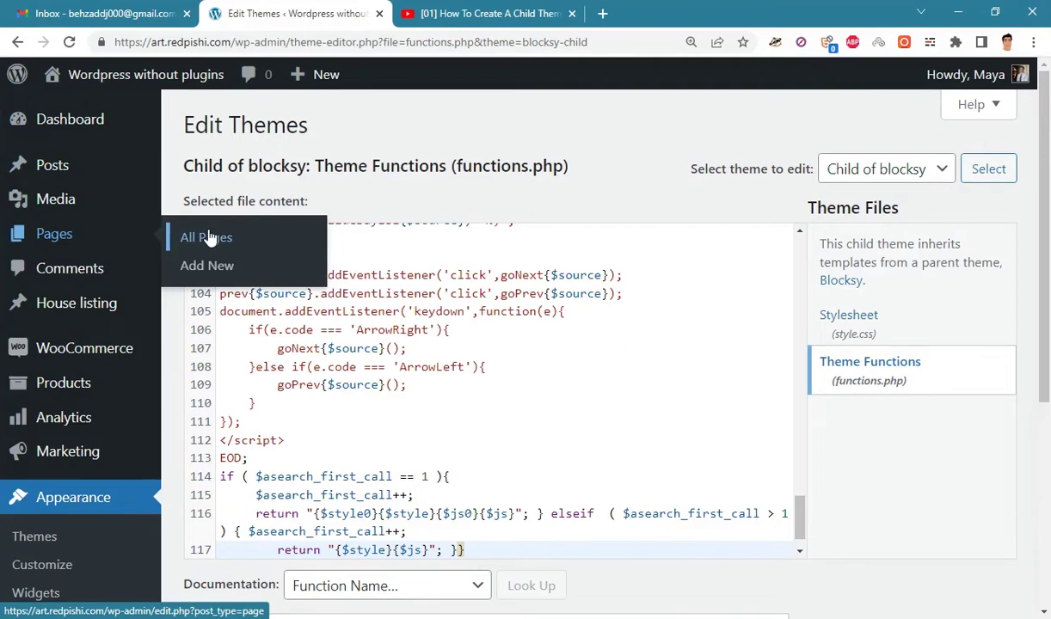
Edit 'Home page' from All Pages and open its live permalink in a new tab.
left_click(207, 237)
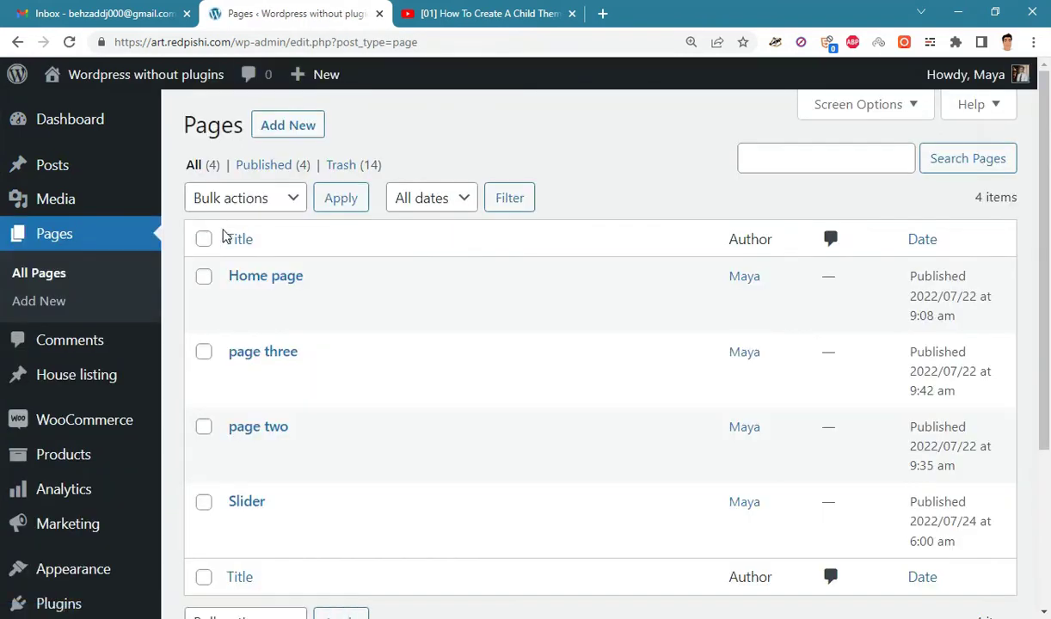
left_click(280, 282)
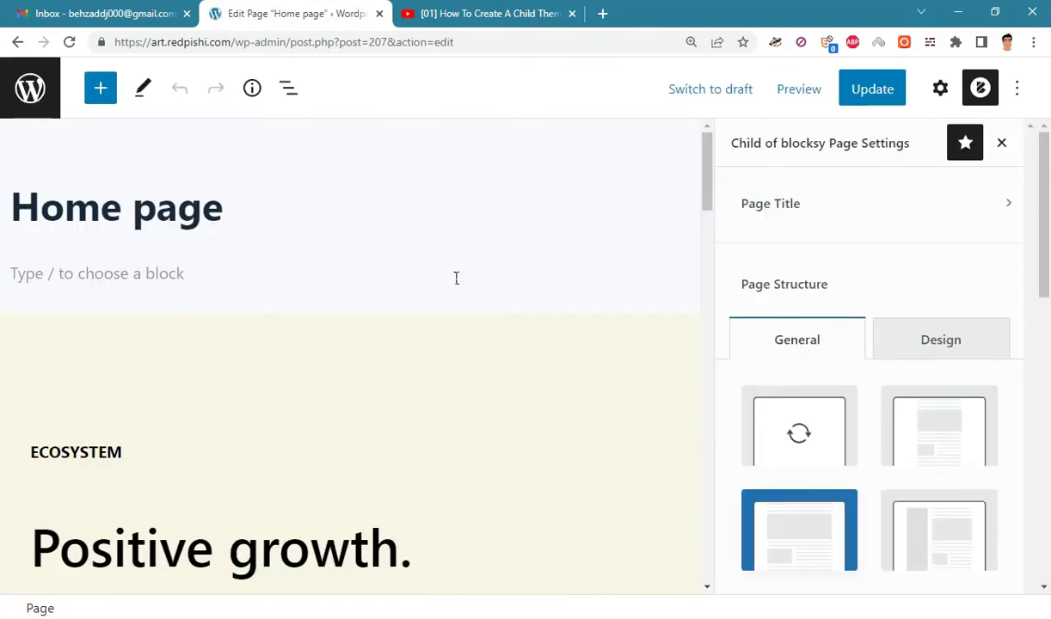
left_click(942, 91)
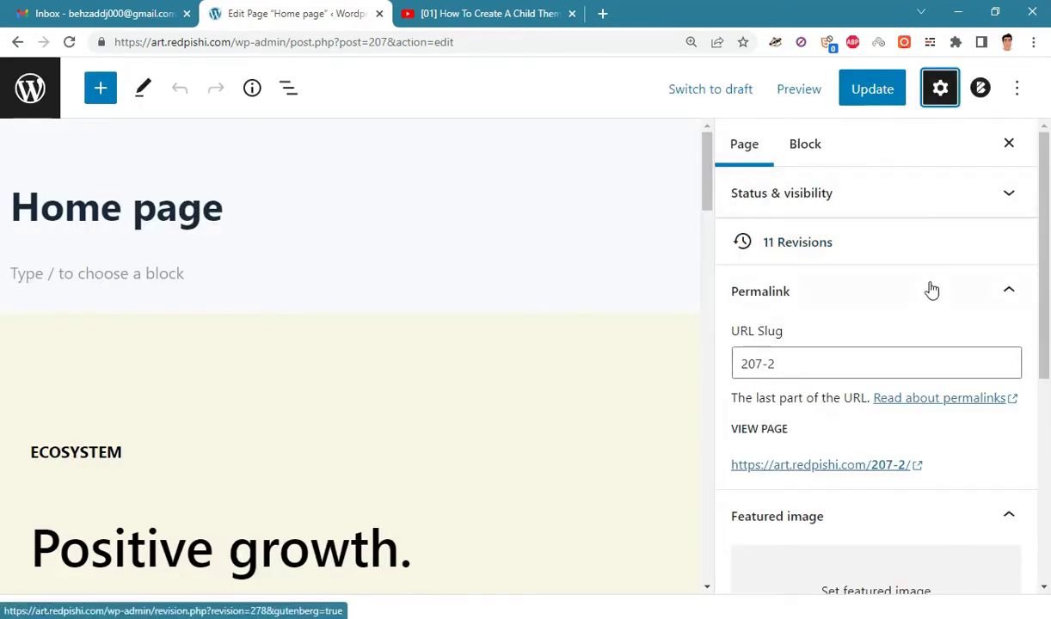
scroll(932, 291, "down", 1)
right_click(822, 387)
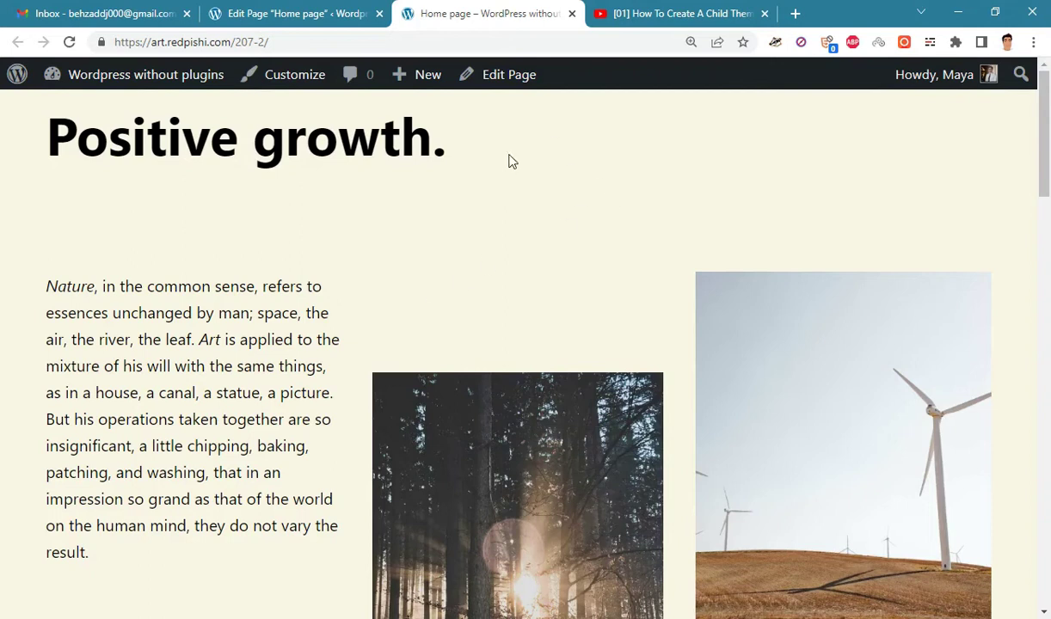
left_click(340, 15)
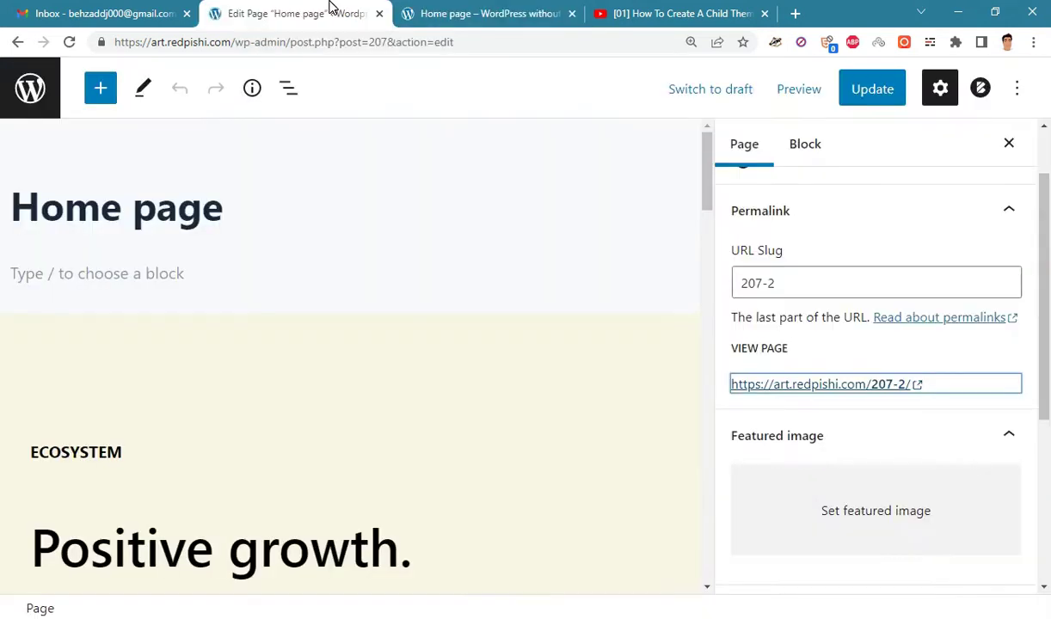
Insert a Cover block under the title using the curved glass seaside house image from the Media Library.
left_click(139, 273)
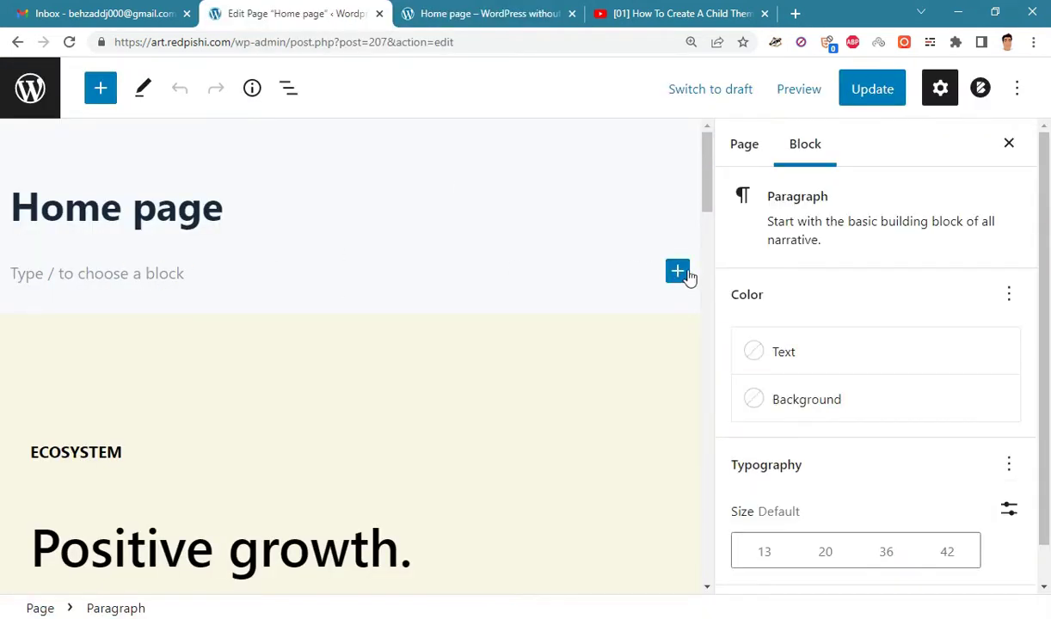
left_click(681, 272)
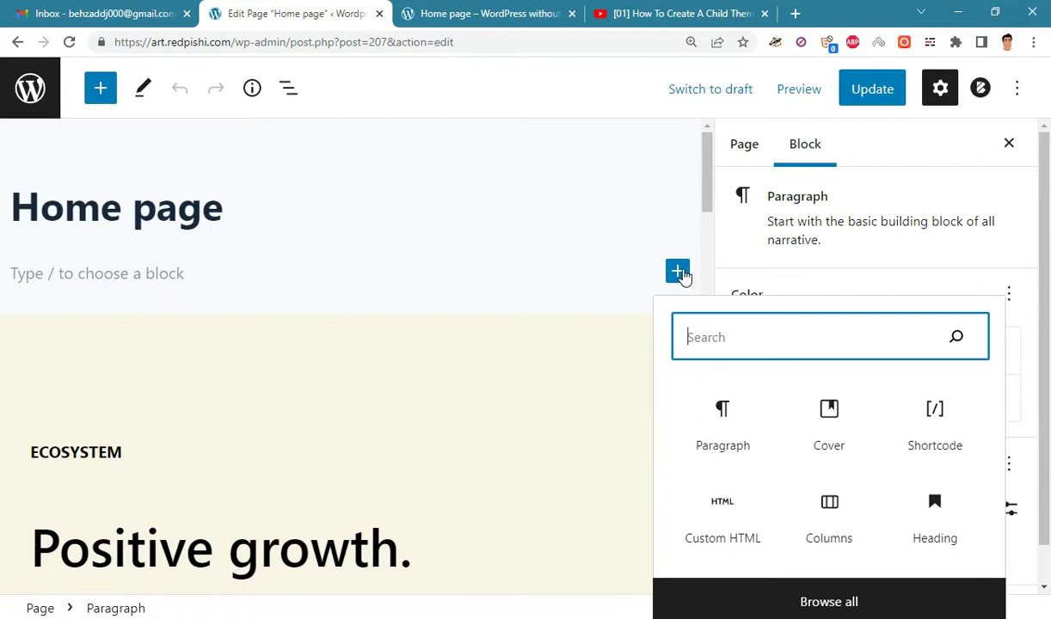
left_click(828, 422)
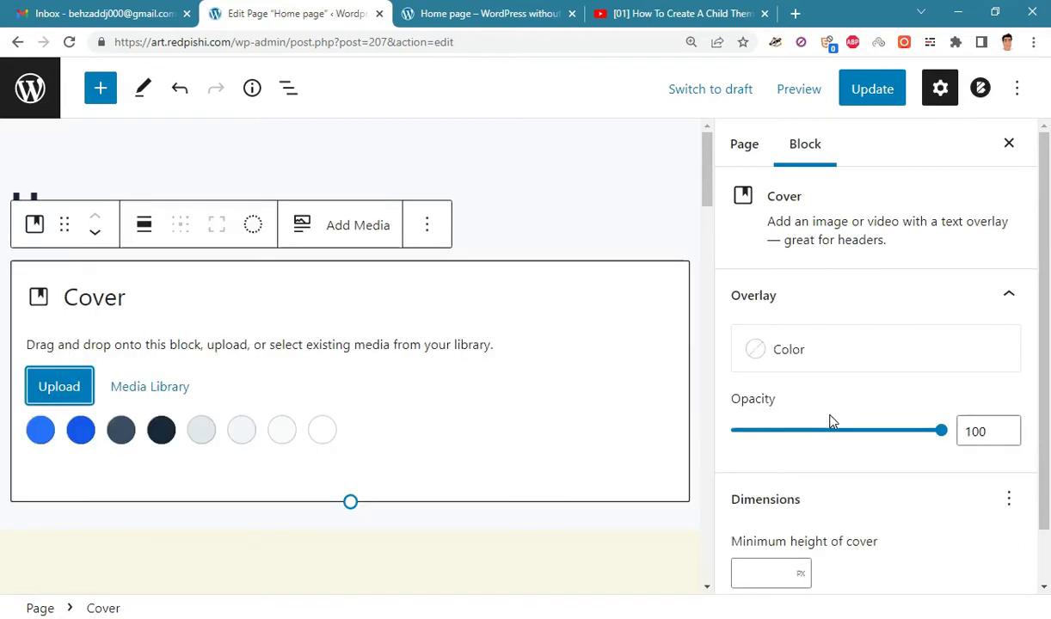
left_click(156, 395)
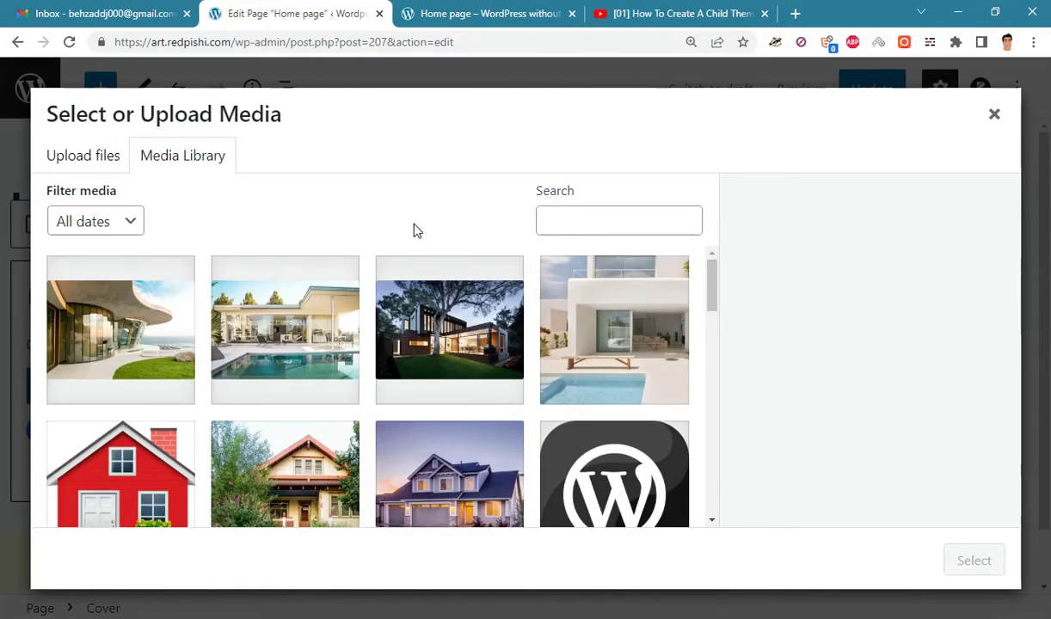
left_click(164, 337)
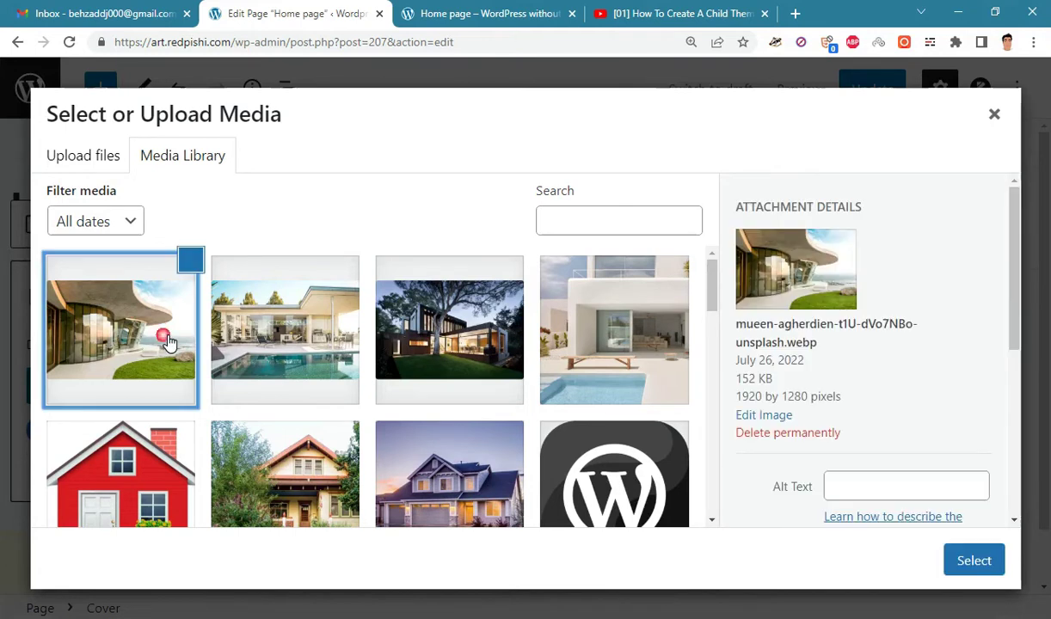
left_click(981, 566)
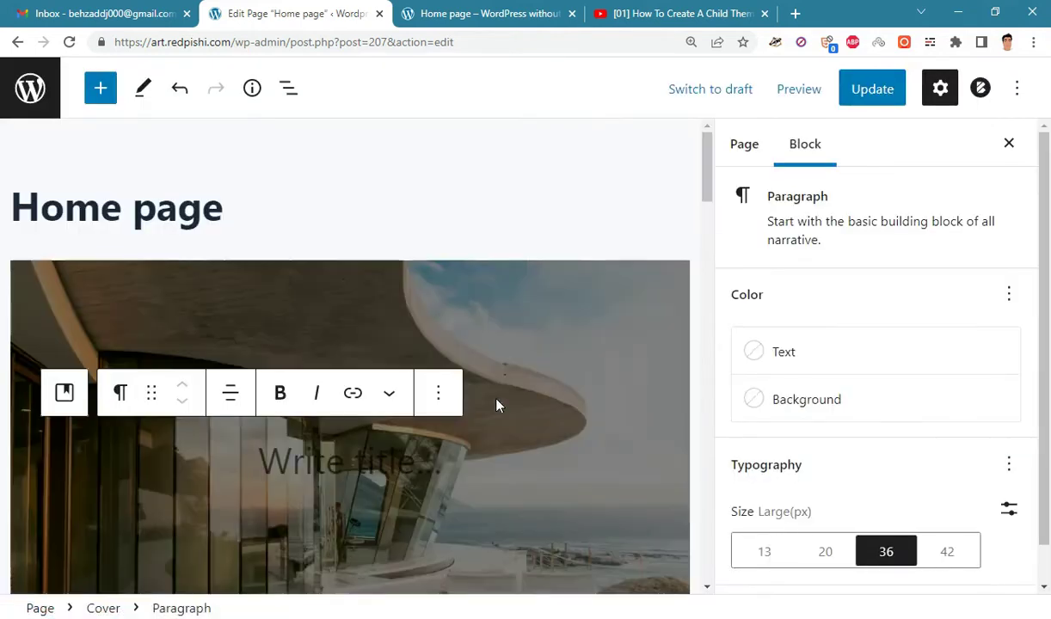
Select the Cover block and drag its overlay opacity from 50 to 0.
scroll(510, 236, "down", 2)
scroll(499, 301, "up", 1)
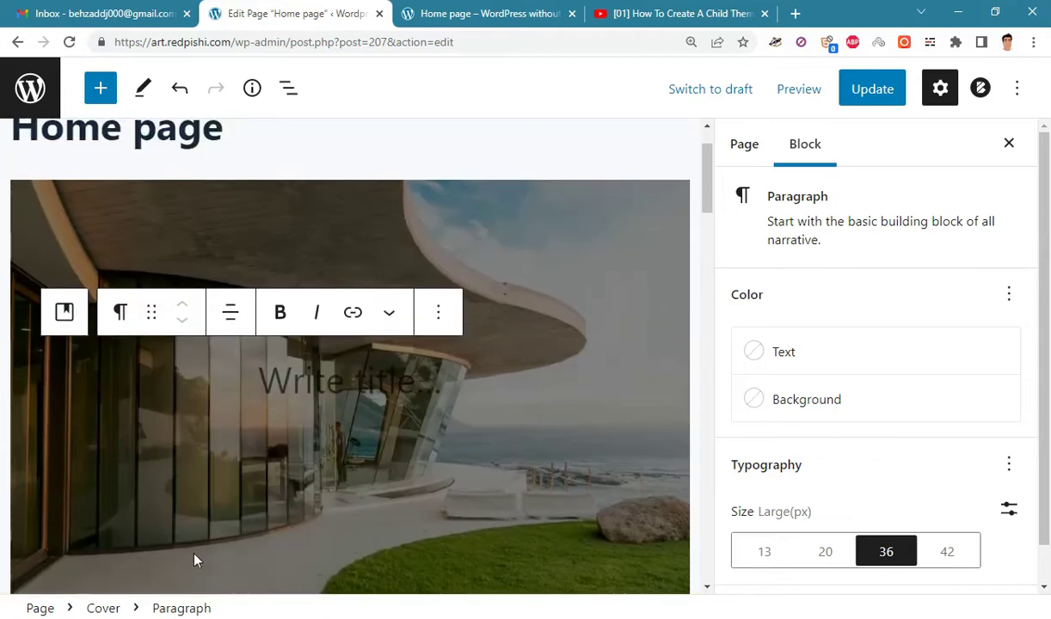
scroll(952, 436, "down", 1)
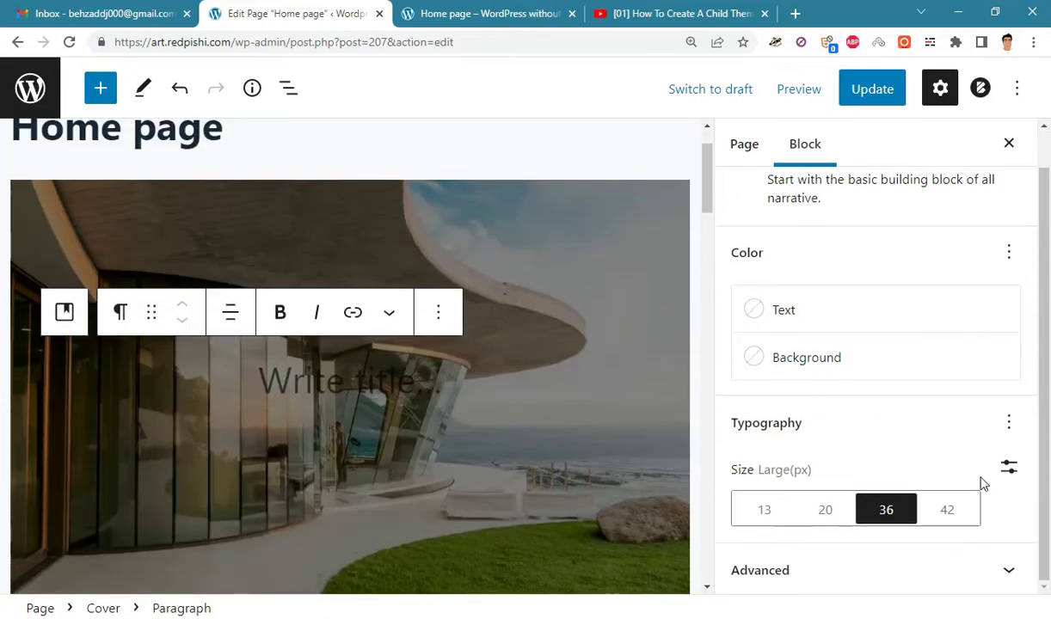
scroll(1023, 502, "up", 1)
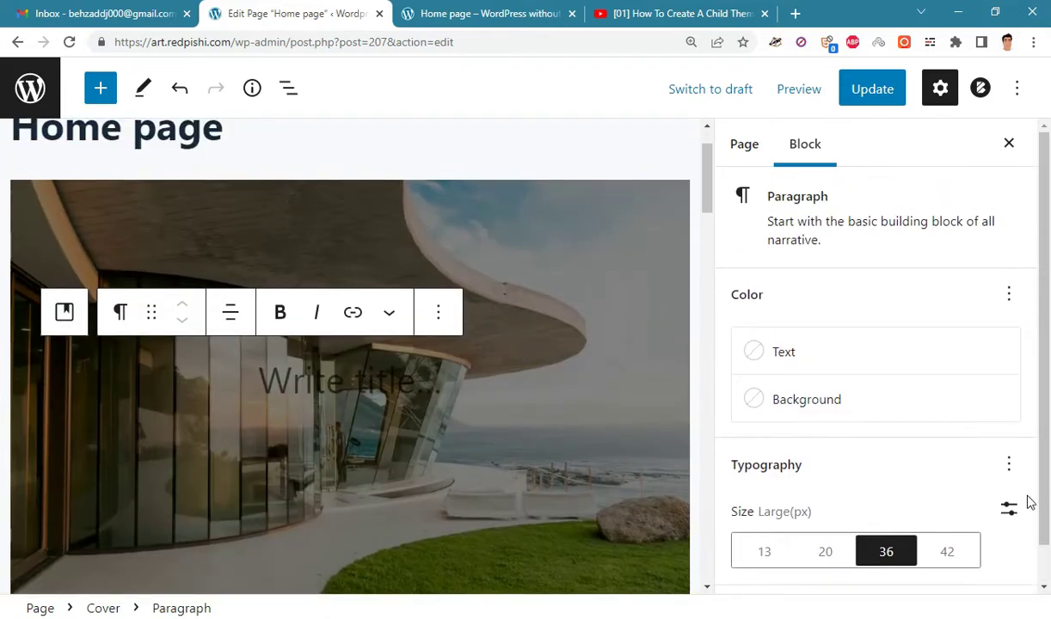
left_click(667, 483)
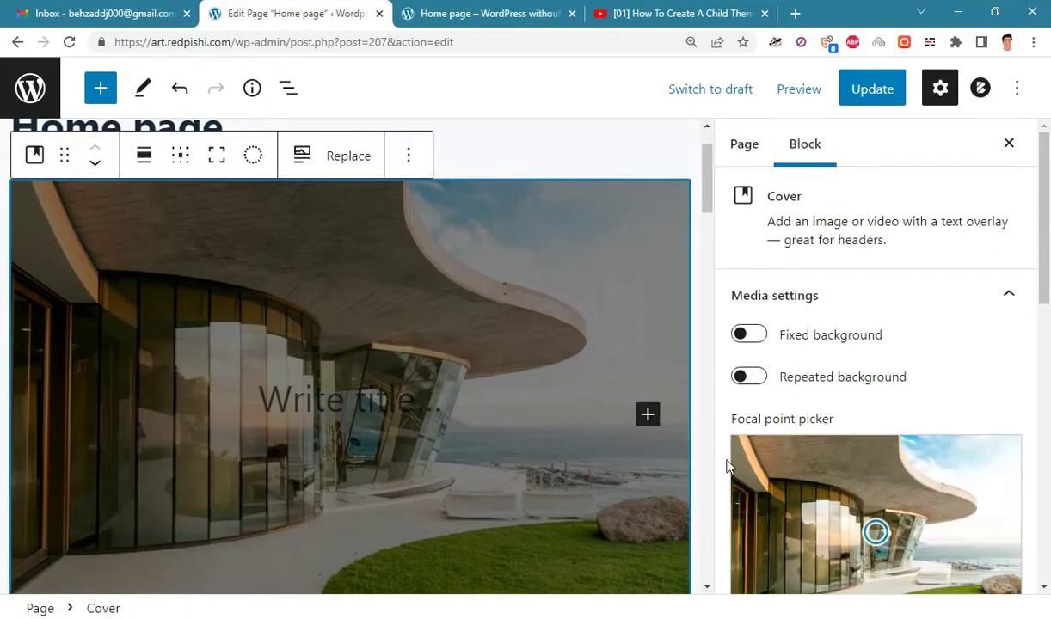
scroll(1042, 368, "down", 10)
scroll(1043, 369, "up", 2)
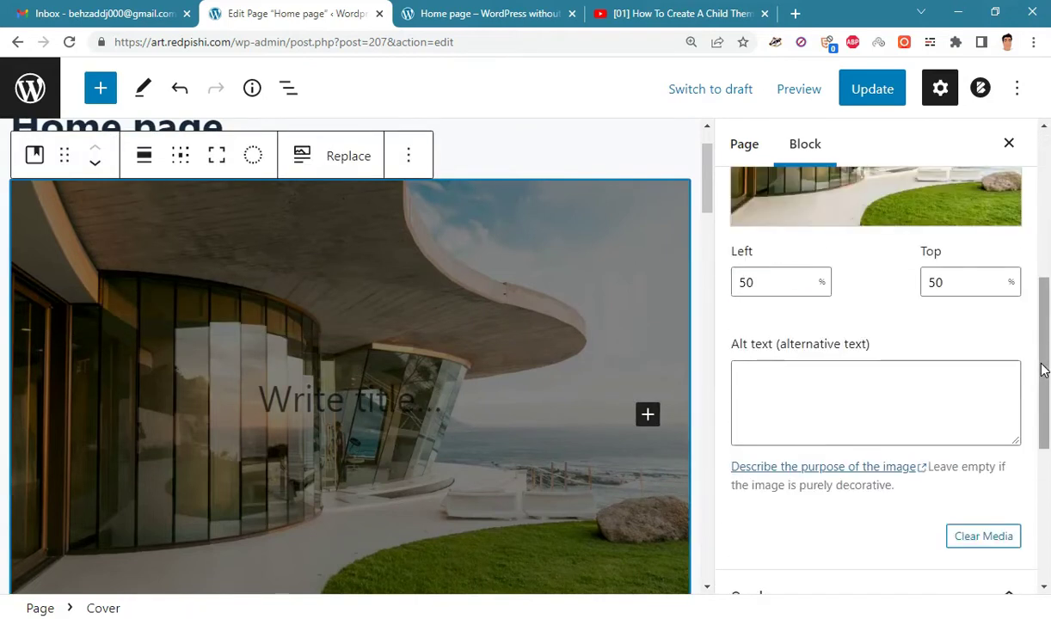
scroll(1042, 370, "down", 5)
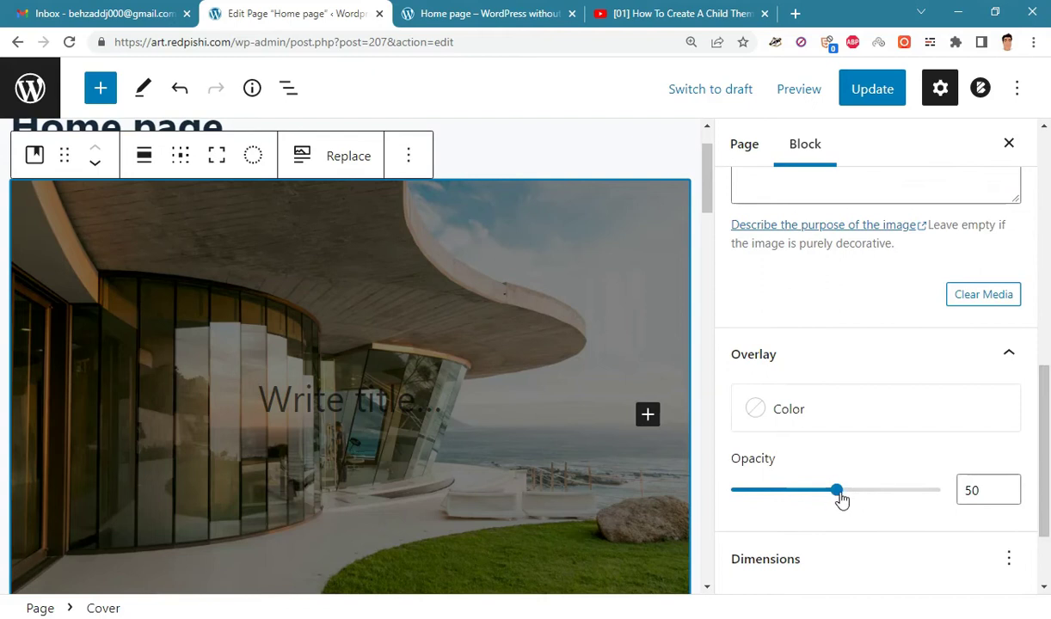
left_click_drag(839, 495, 738, 495)
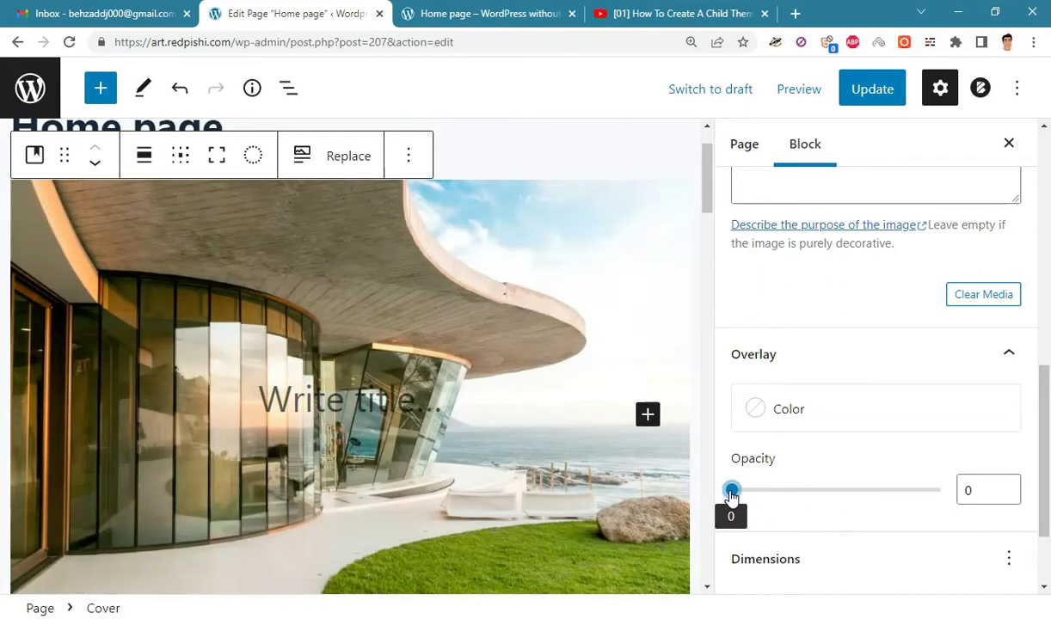
Place the cursor in the cover's 'Write title' placeholder.
scroll(972, 520, "up", 2)
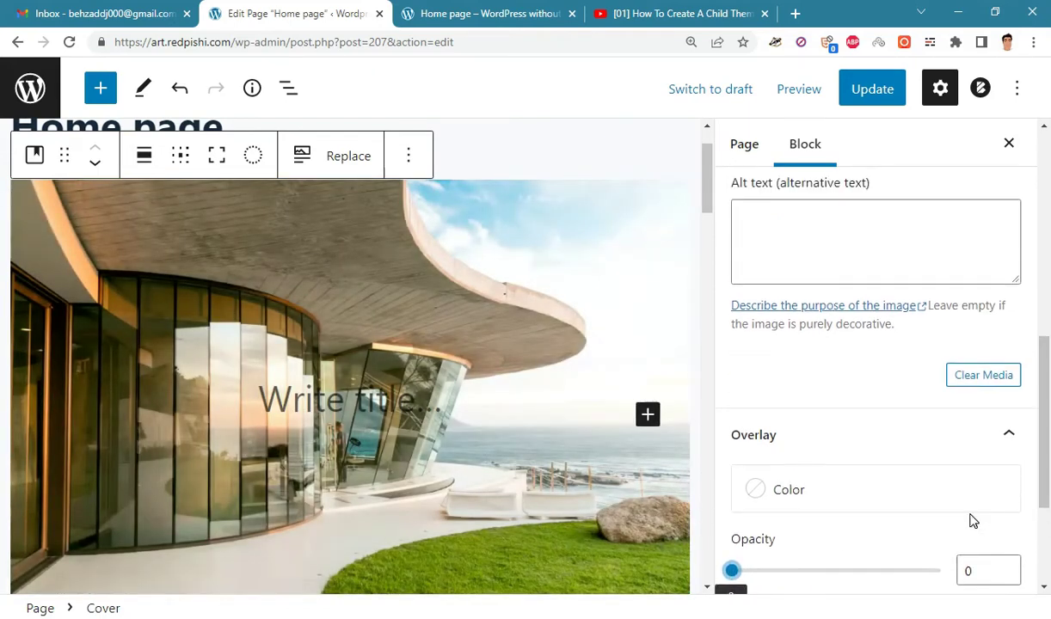
scroll(981, 512, "up", 3)
scroll(1046, 429, "up", 1)
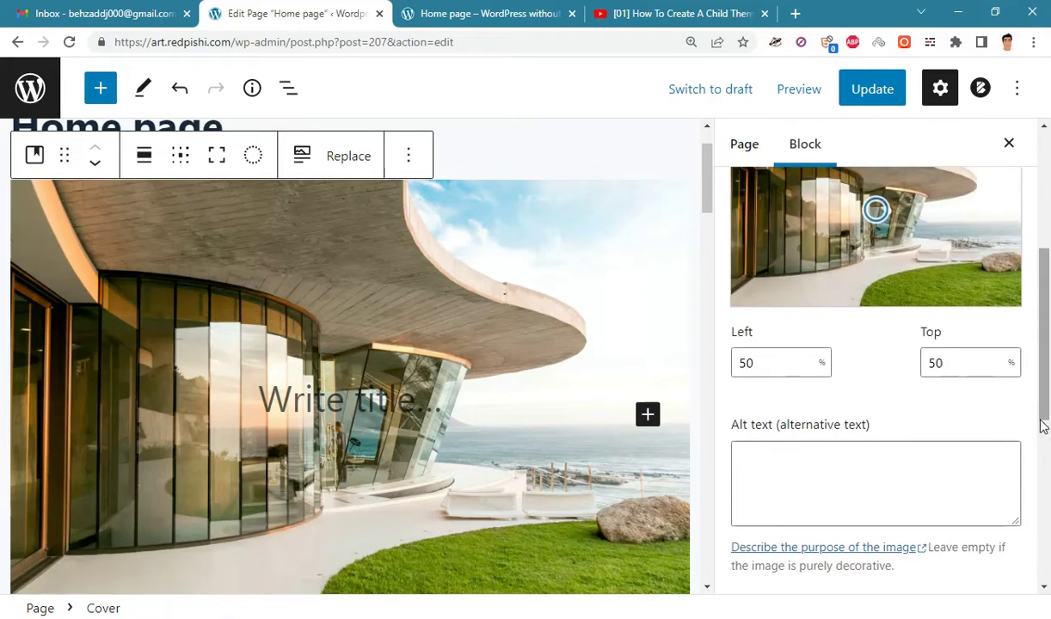
scroll(1043, 426, "up", 3)
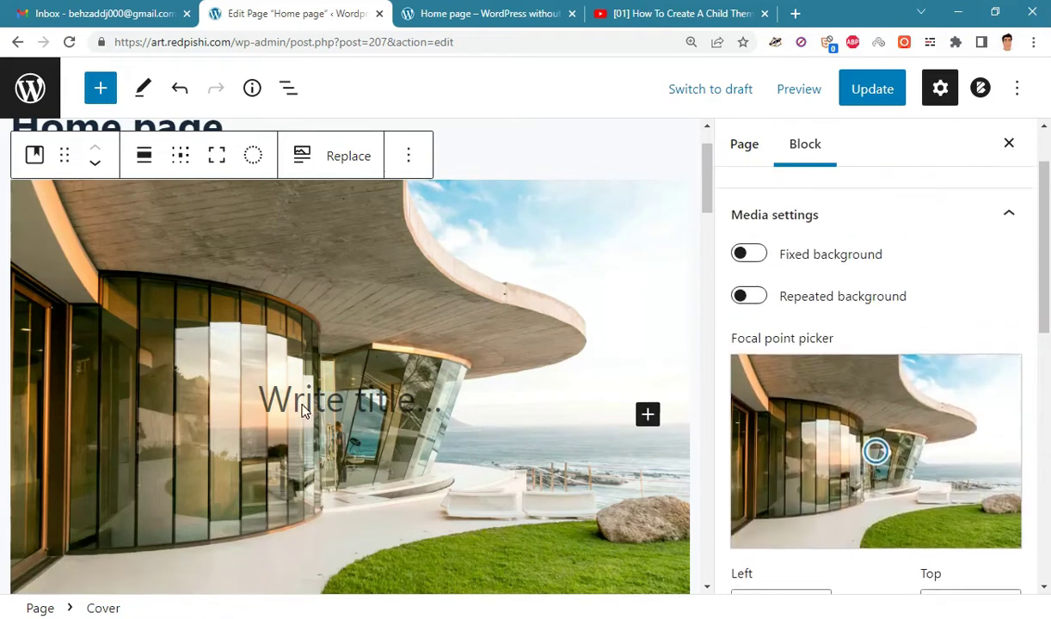
left_click(308, 413)
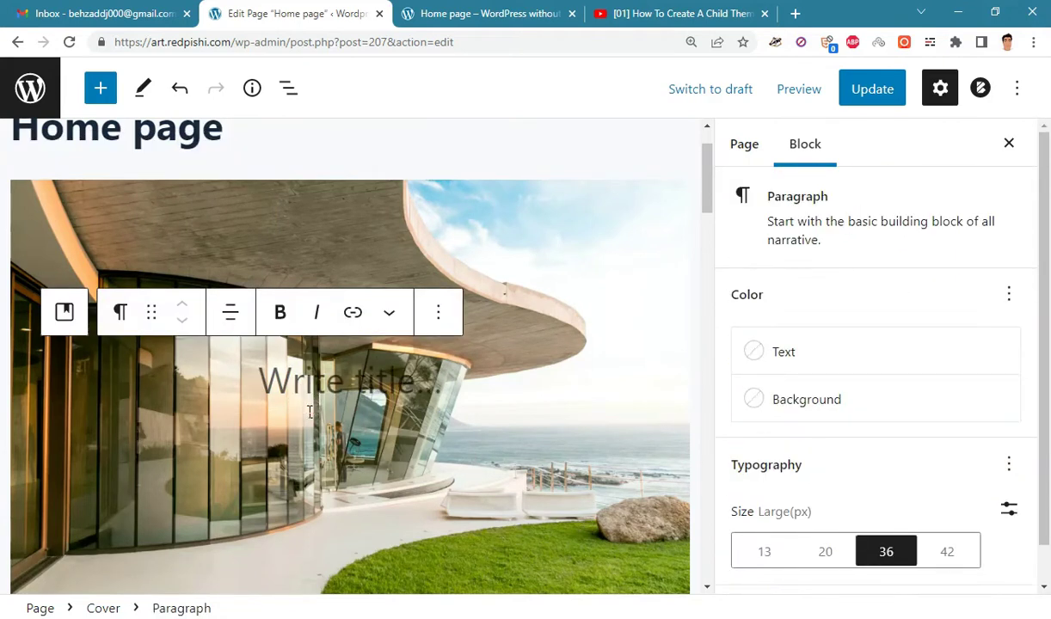
Type 'You can add any texts' as the cover's headline.
type("You ")
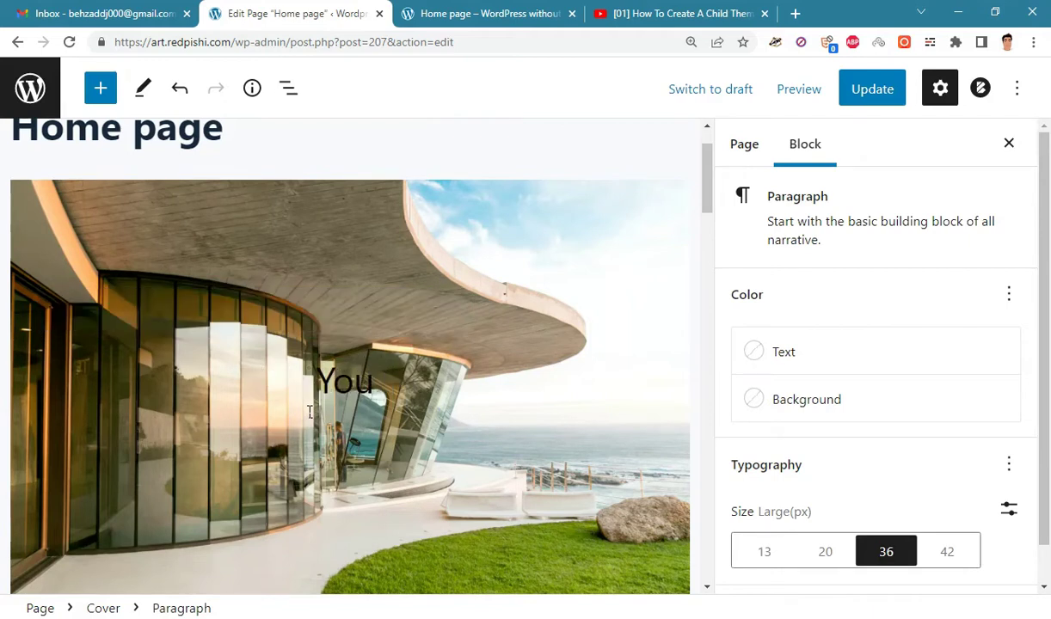
type("can add any texts")
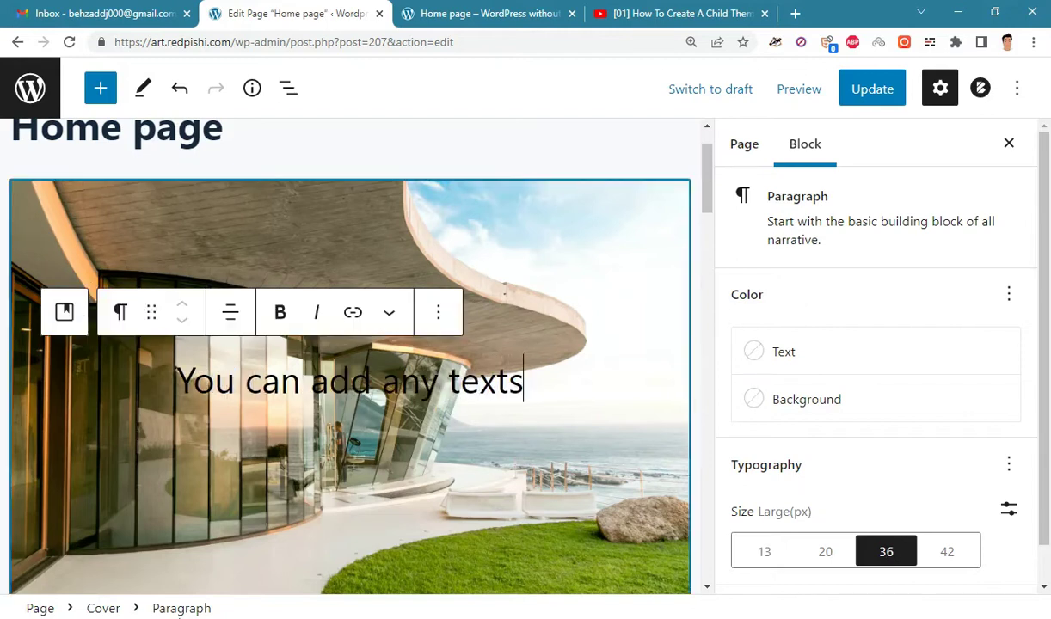
Set the headline text to dark navy on a custom translucent near-white background (#FBFBFB30).
left_click(839, 367)
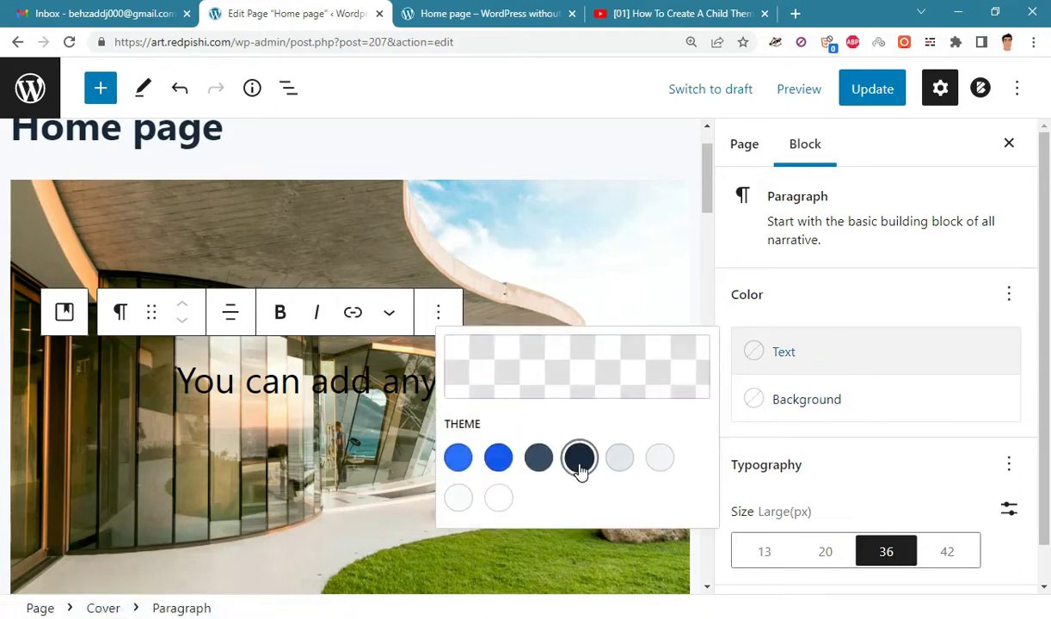
left_click(579, 458)
left_click(938, 404)
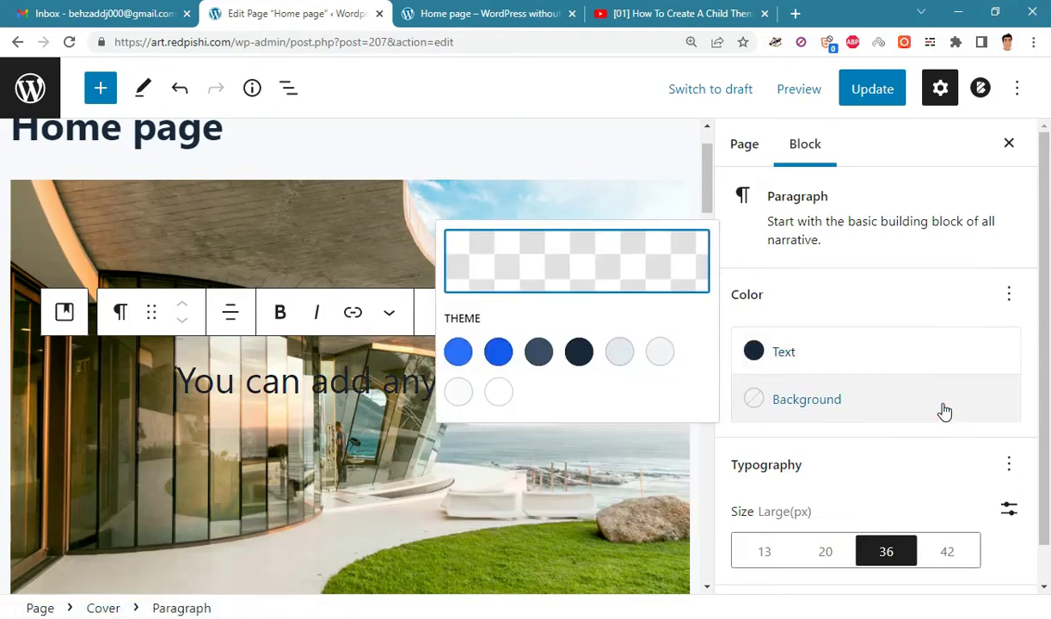
left_click(499, 392)
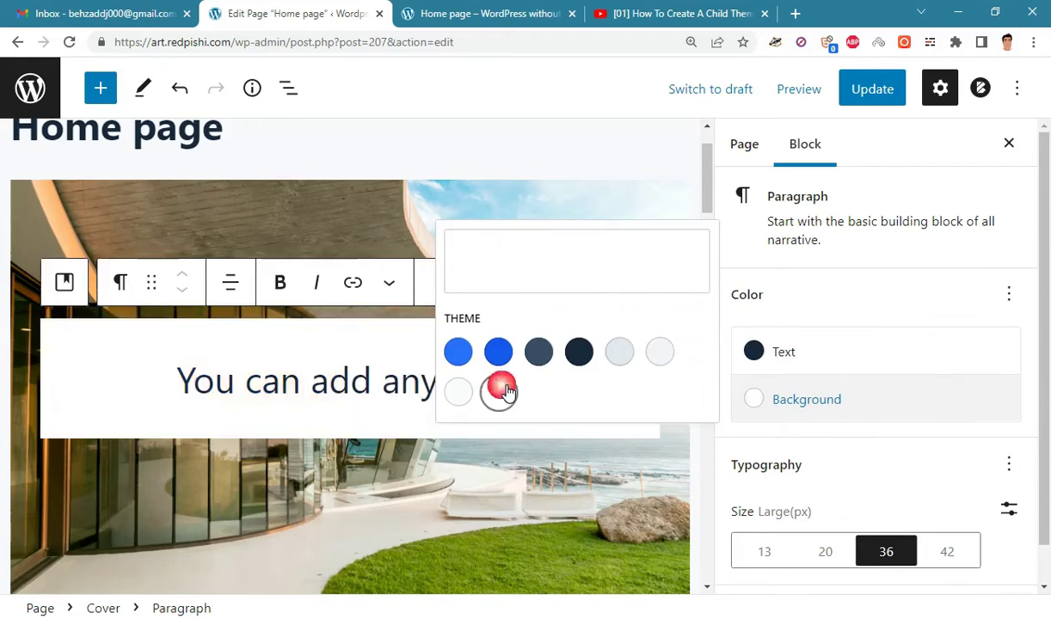
left_click(585, 258)
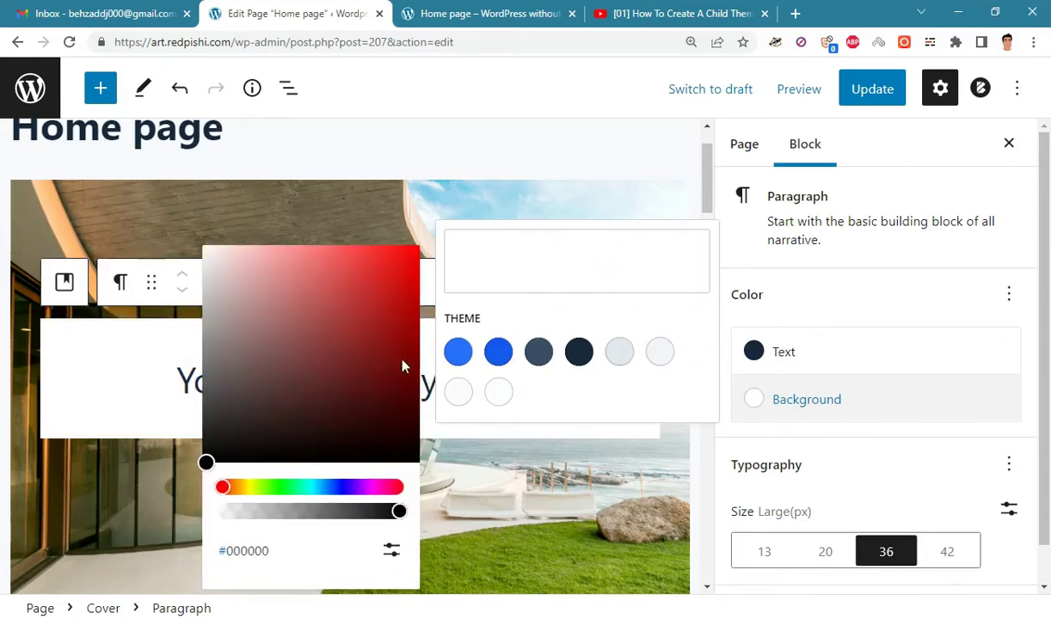
mouse_move(394, 514)
left_mouse_down()
mouse_move(235, 509)
mouse_move(243, 512)
left_mouse_up()
left_click_drag(225, 297, 199, 246)
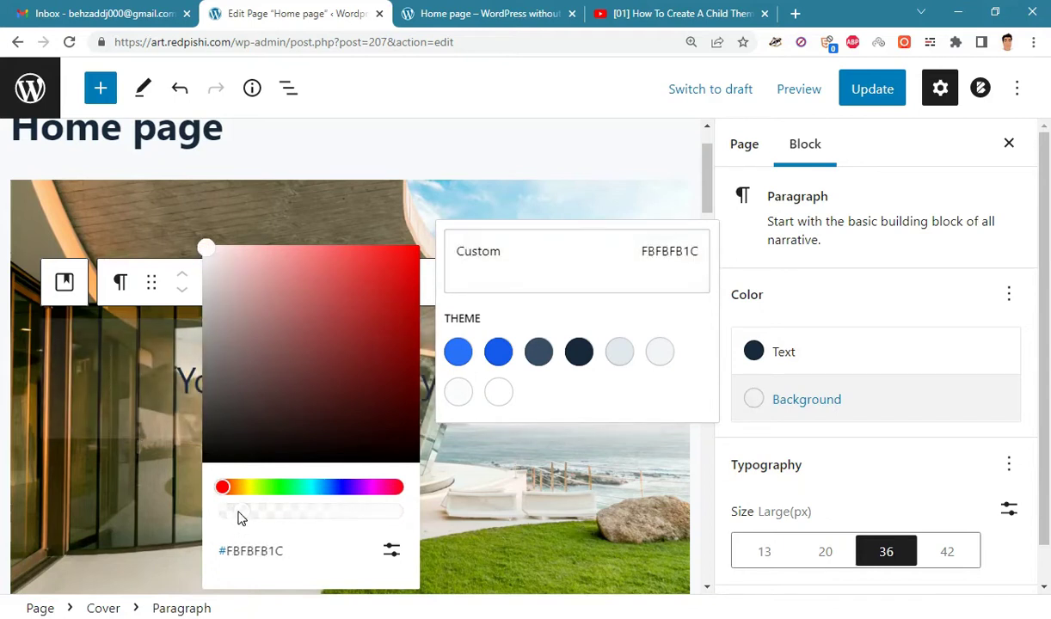
left_click_drag(240, 514, 258, 513)
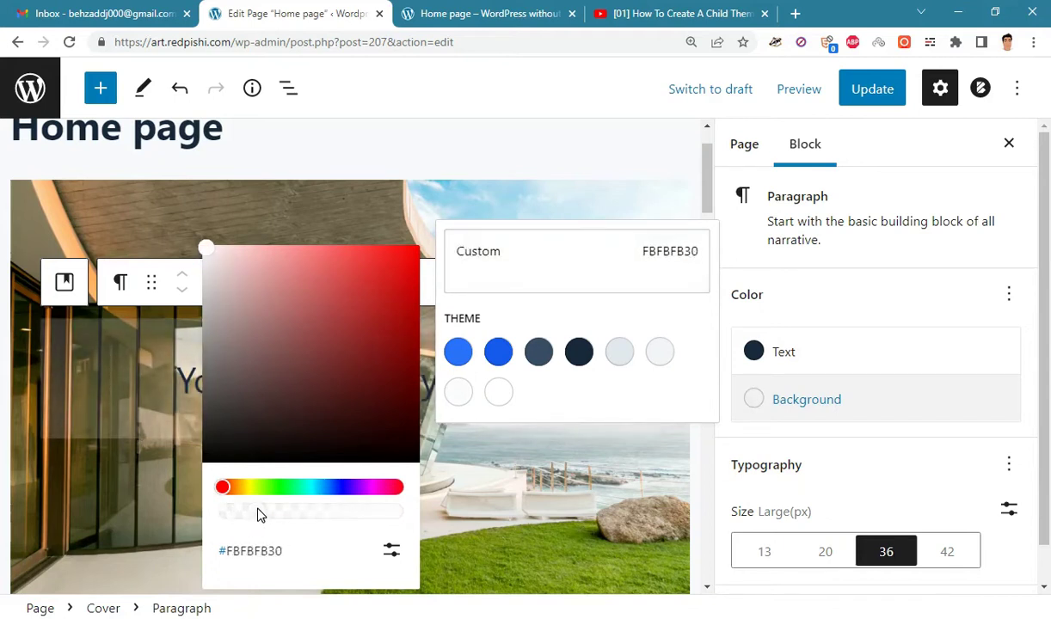
left_click(531, 165)
Make the headline bold, then select the whole Cover block.
triple_click(401, 396)
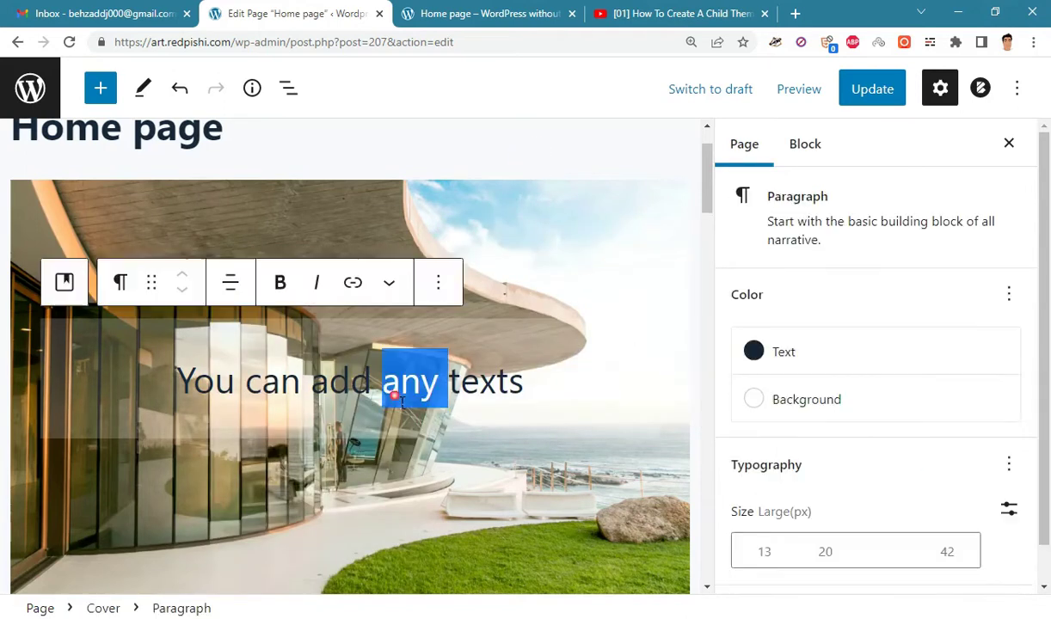
left_click(281, 282)
left_click(565, 145)
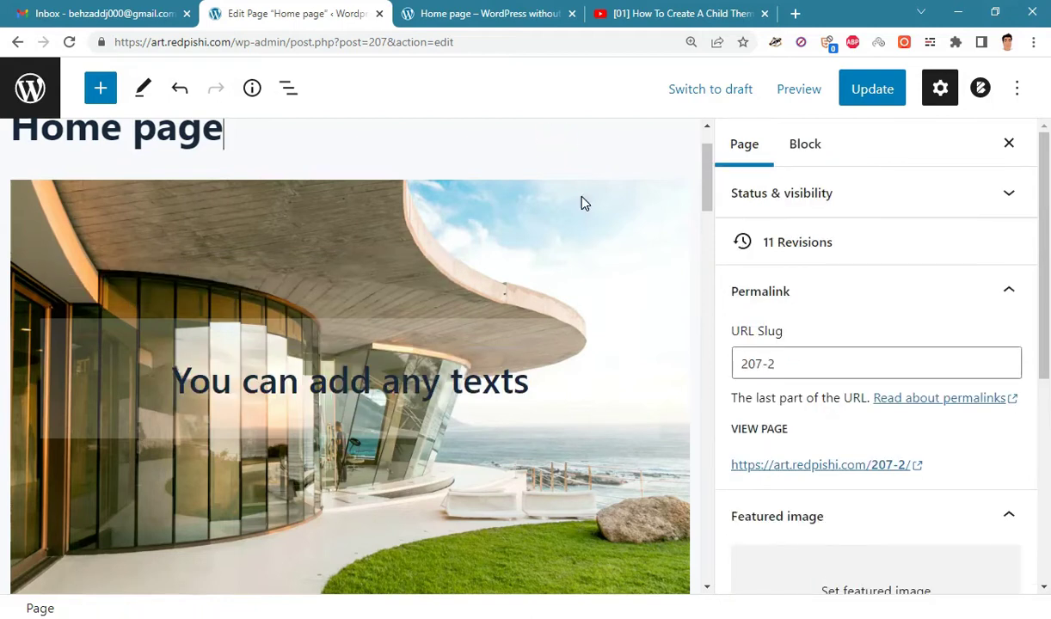
triple_click(393, 393)
left_click(462, 464)
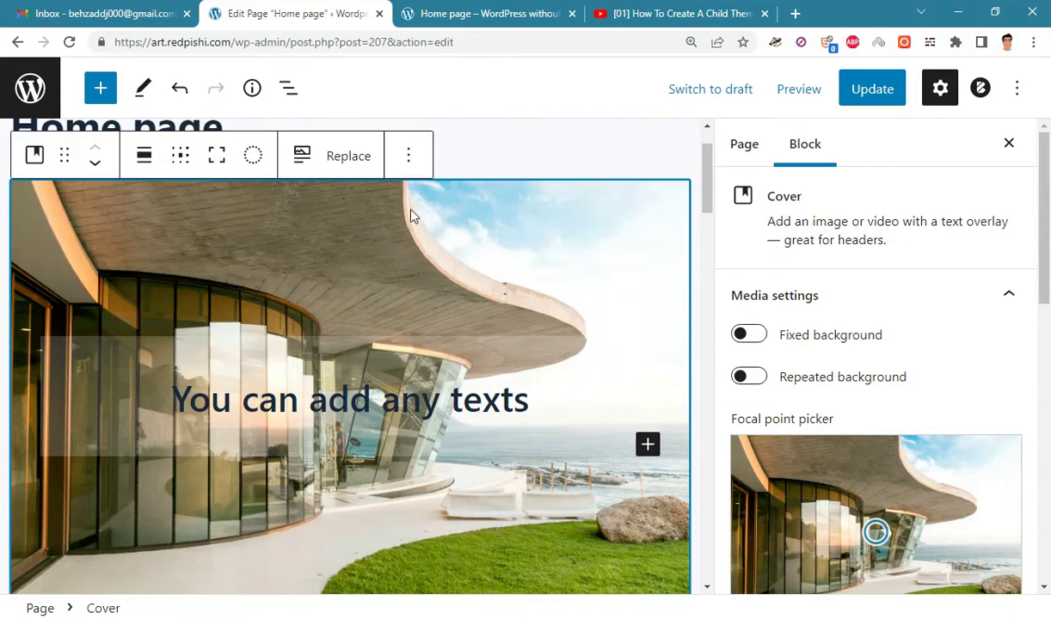
Duplicate the Cover block from its options menu and scroll to the new copy.
left_click(408, 156)
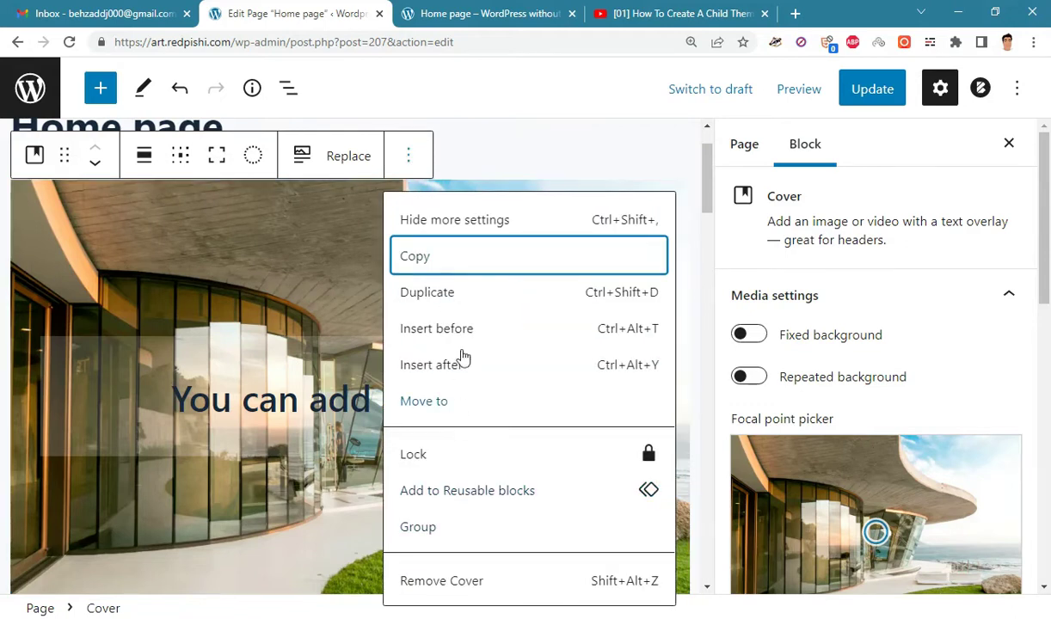
left_click(456, 293)
scroll(535, 447, "down", 4)
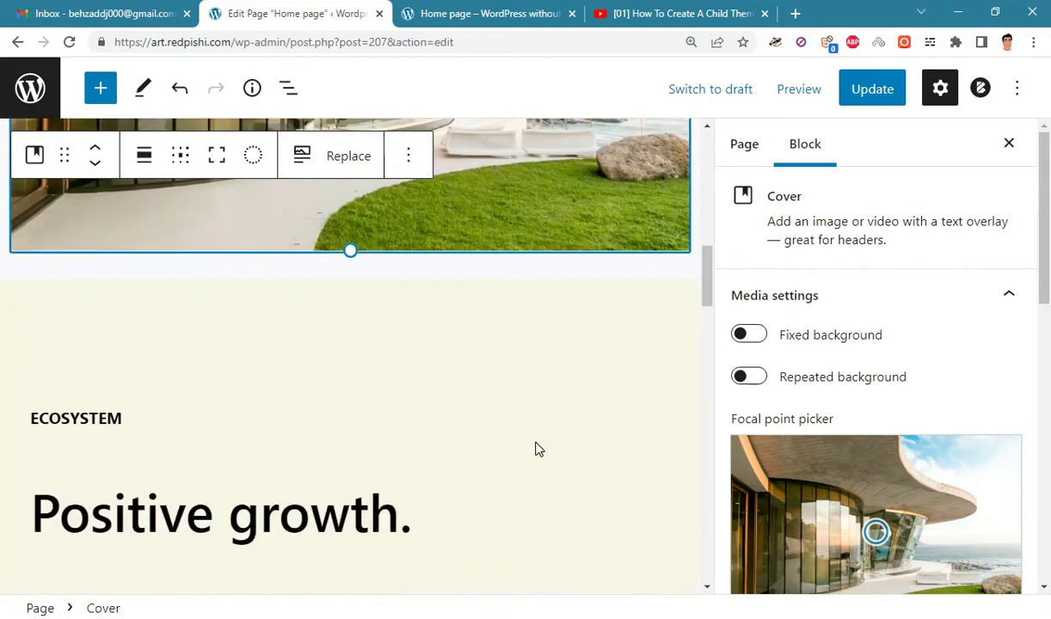
scroll(535, 447, "up", 7)
scroll(535, 447, "up", 4)
scroll(535, 447, "down", 6)
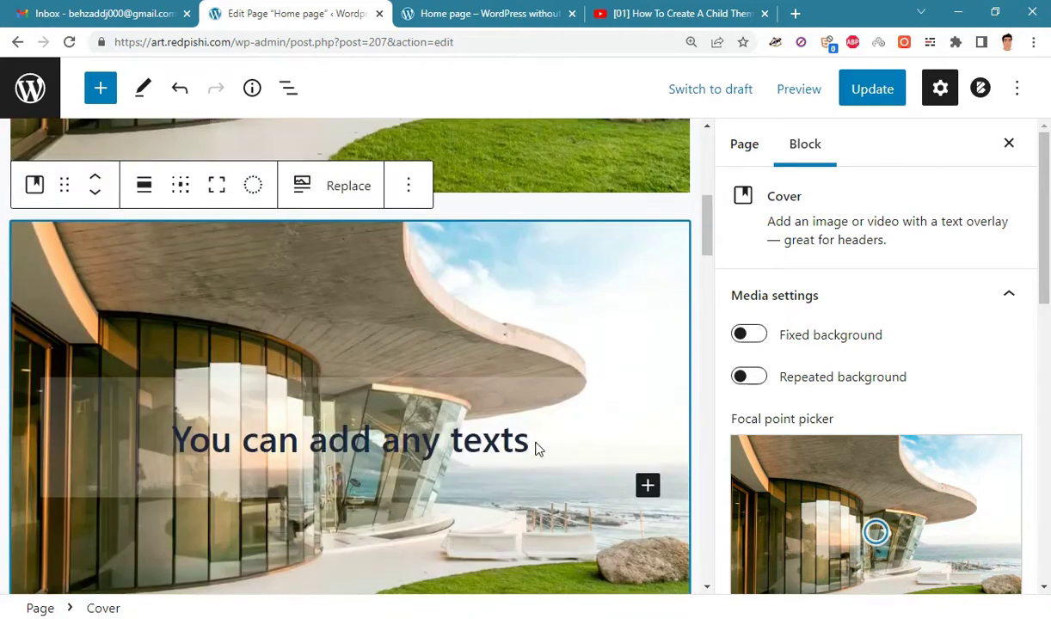
Retitle the second slide 'Slide No.2' in white text on a translucent black background.
triple_click(342, 451)
type("Slide N")
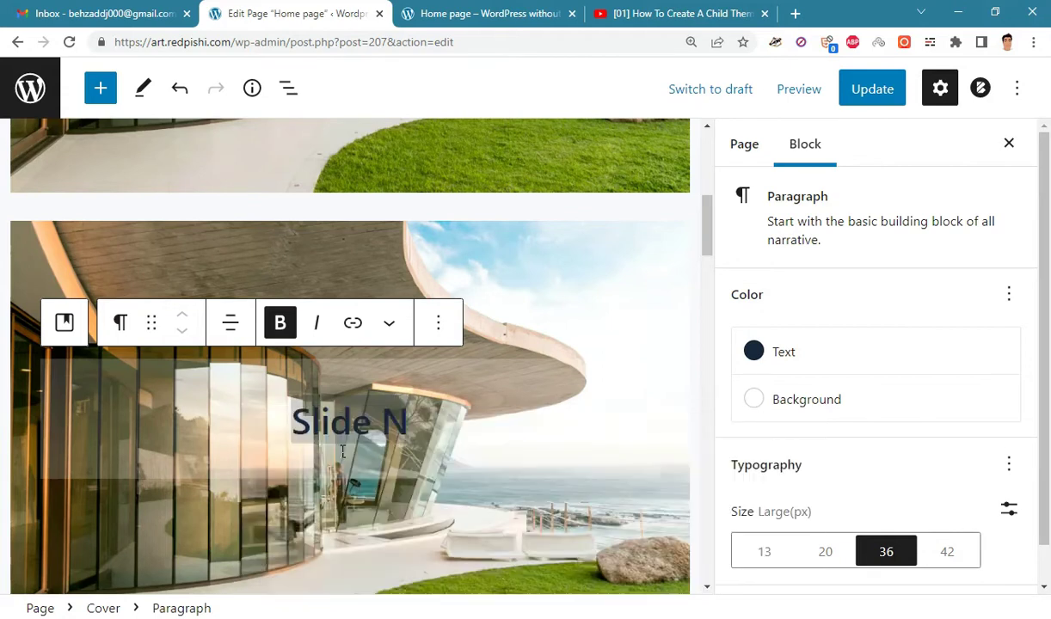
type("o.2")
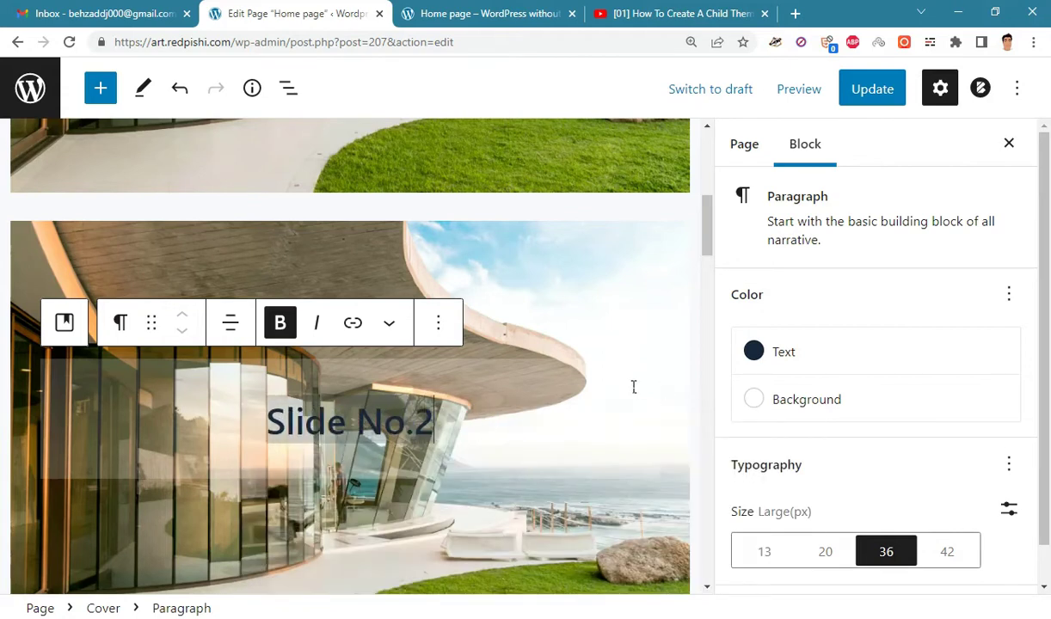
left_click(757, 357)
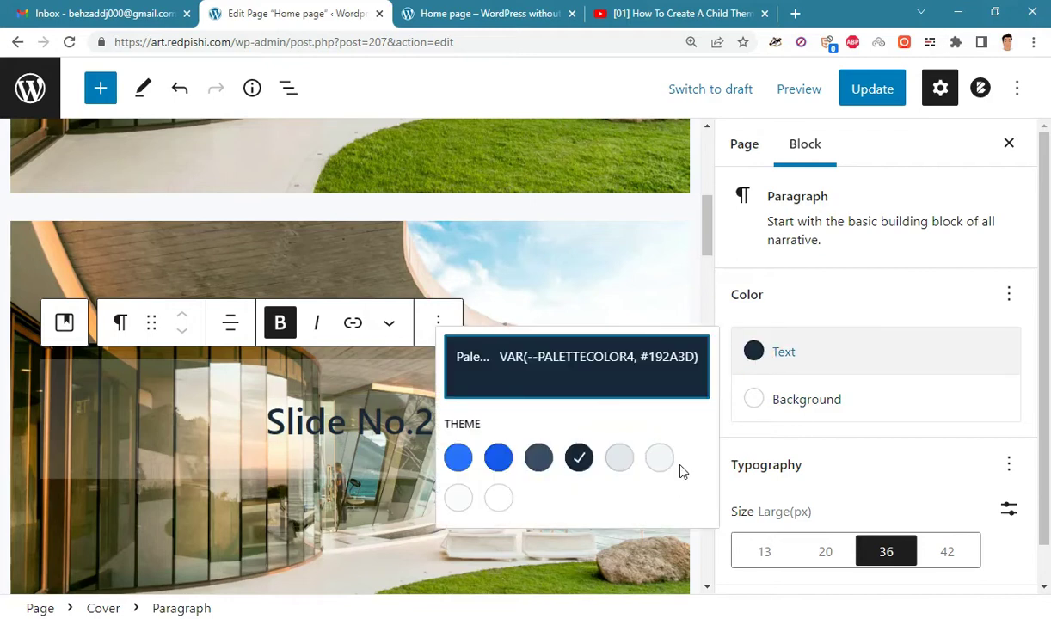
left_click(490, 501)
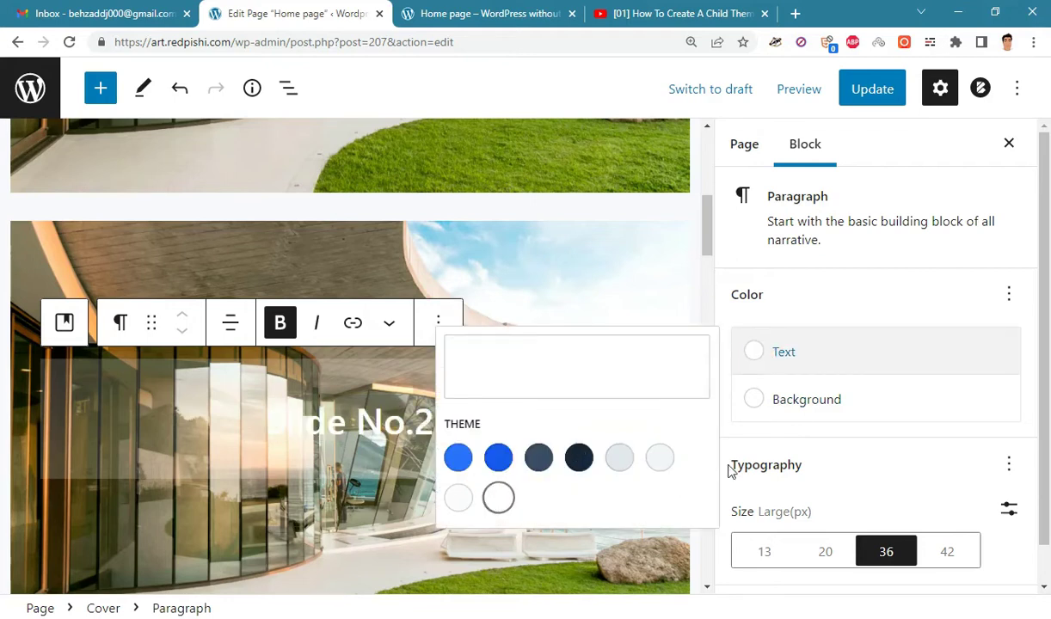
left_click(849, 395)
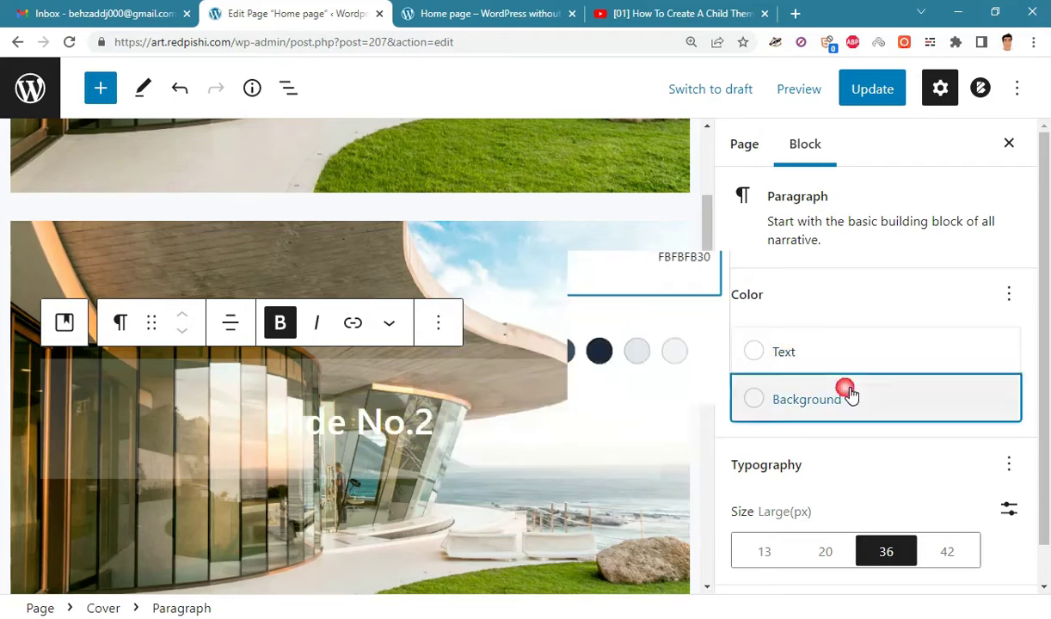
left_click(579, 352)
left_click(596, 284)
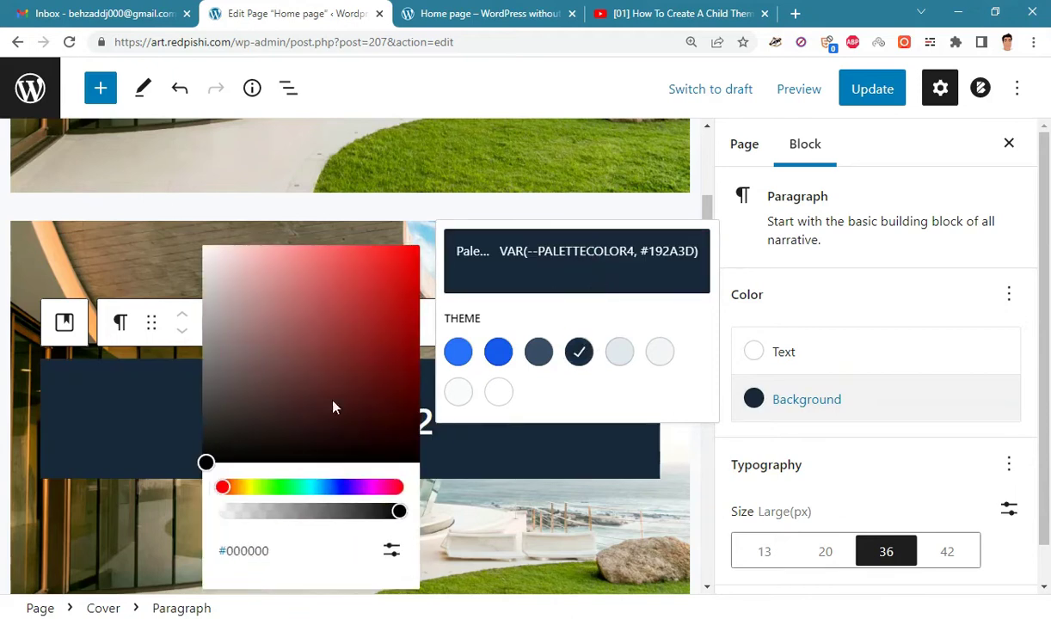
left_click_drag(215, 462, 205, 462)
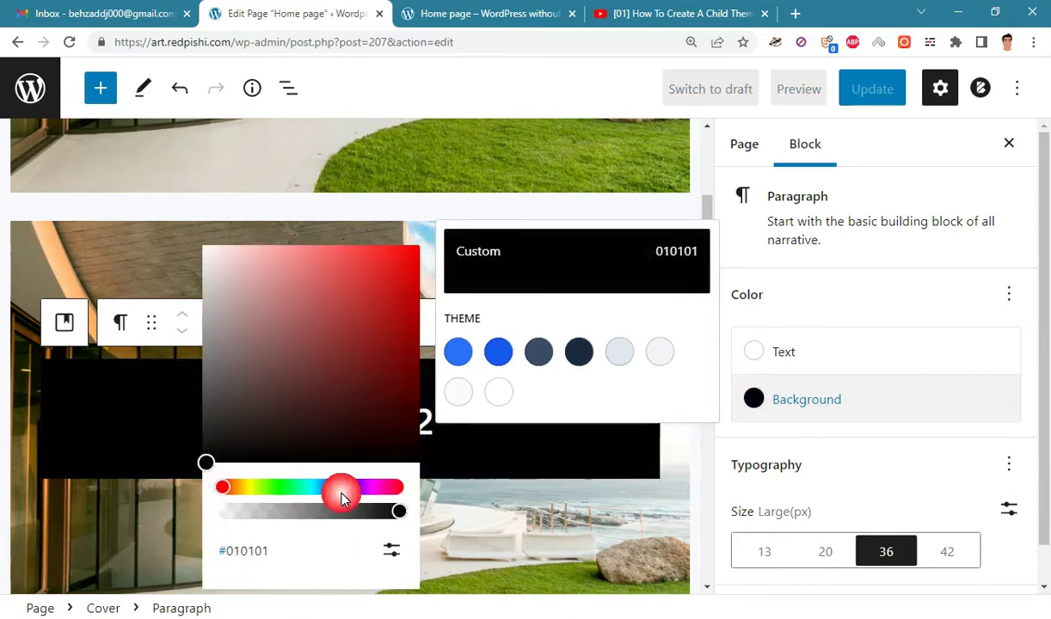
mouse_move(395, 516)
left_mouse_down()
mouse_move(271, 516)
mouse_move(281, 513)
left_mouse_up()
Insert a Buttons block inside the second slide labelled 'Click Here!'.
left_click(464, 486)
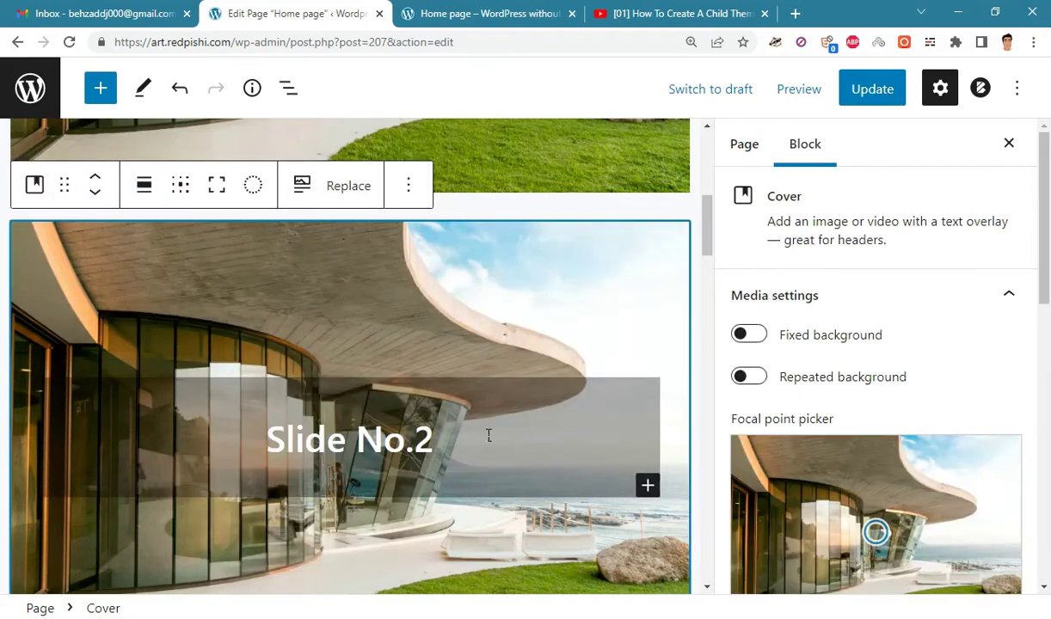
scroll(488, 435, "down", 2)
left_click(647, 324)
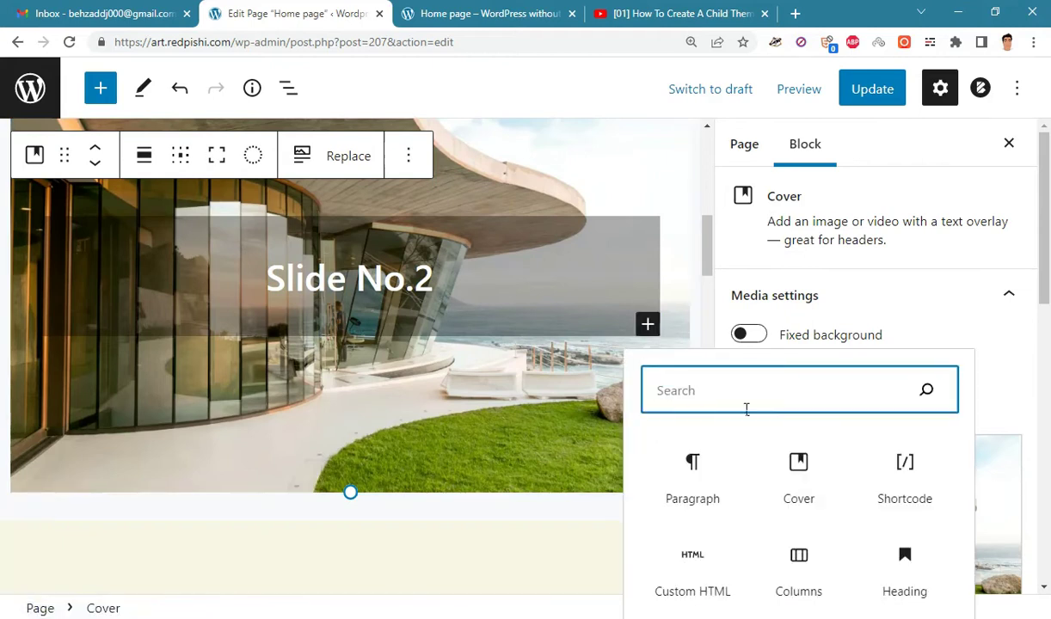
type("b")
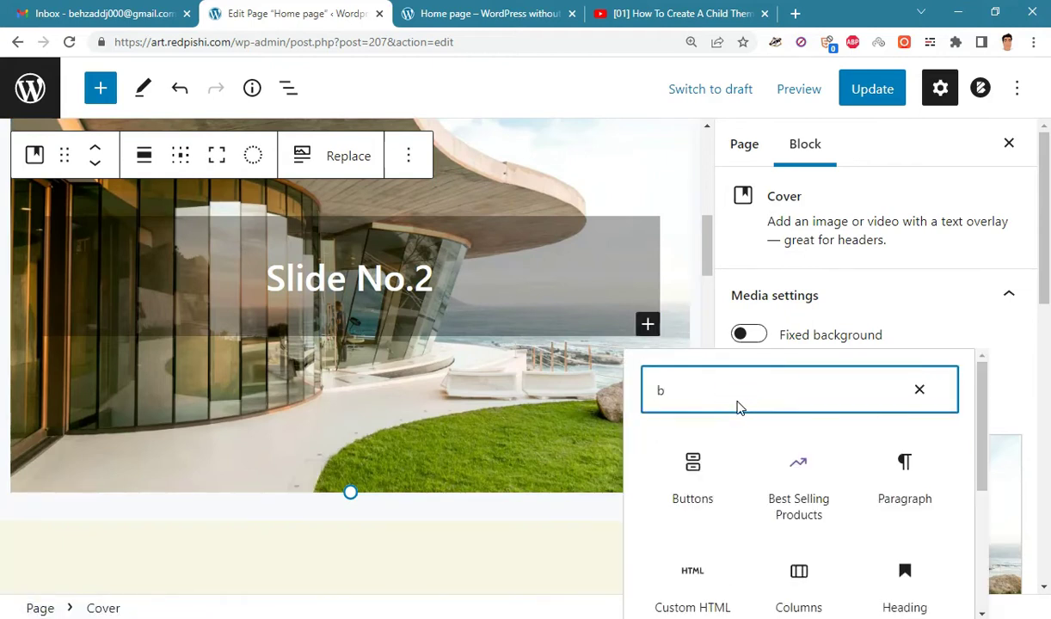
type("o")
key("BackSpace")
left_click(694, 466)
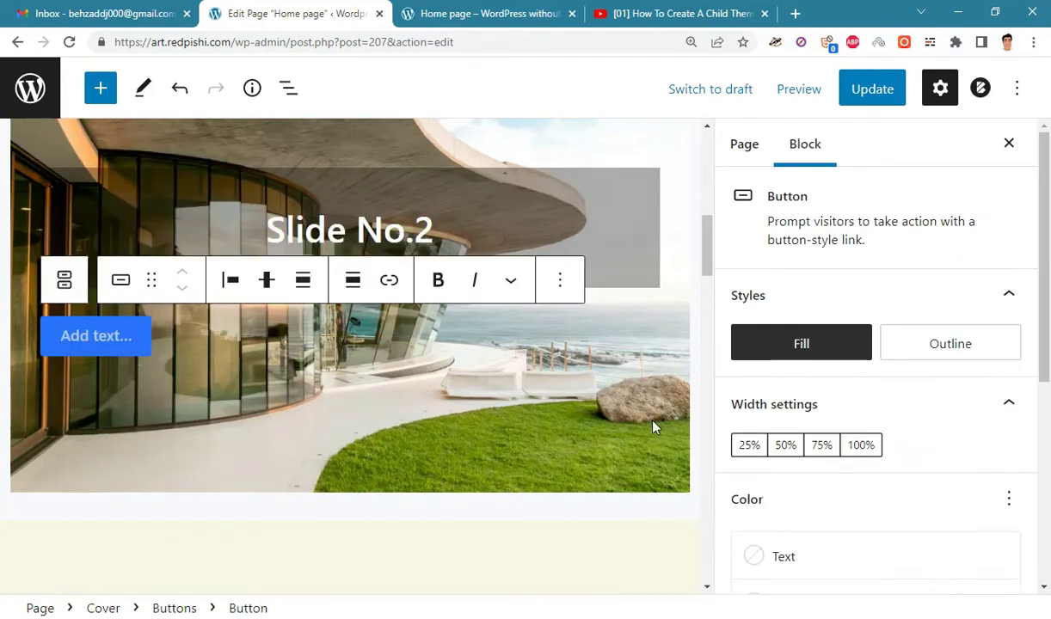
left_click(83, 337)
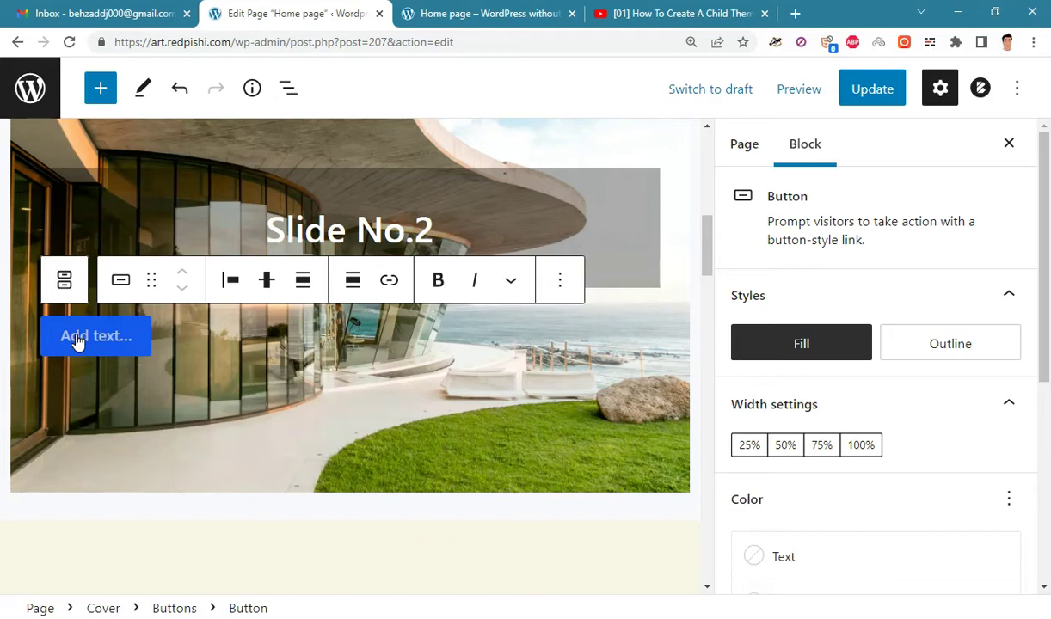
type("c")
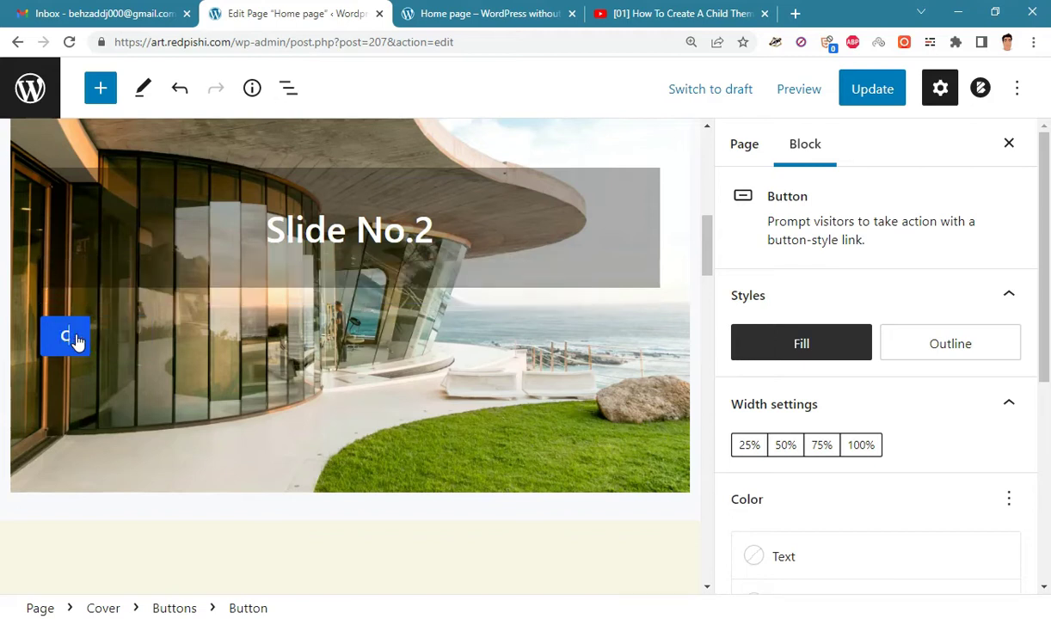
type("lick")
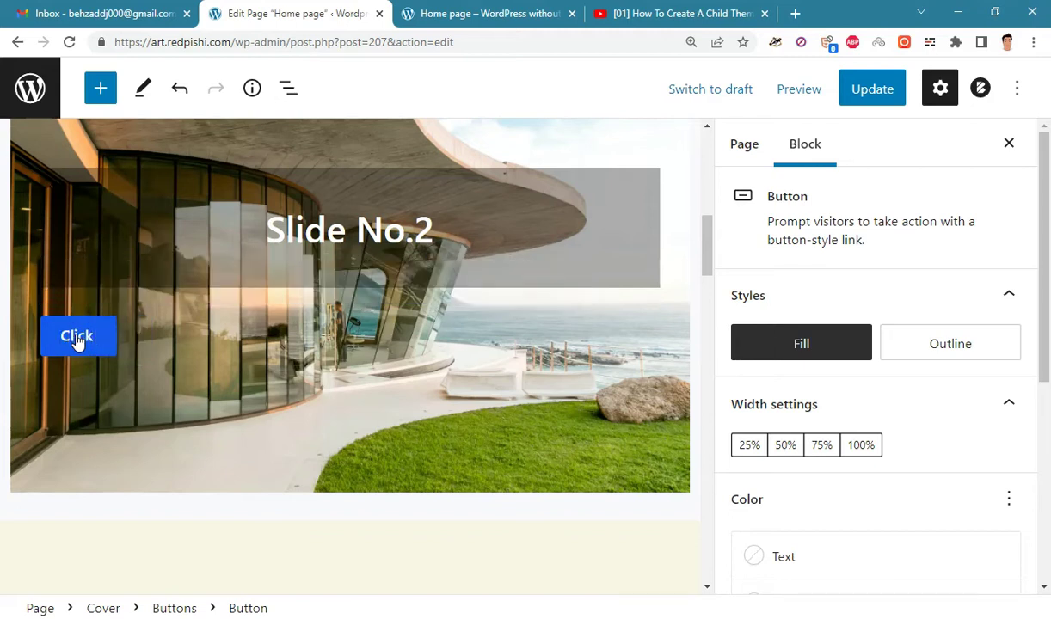
type(" Here!")
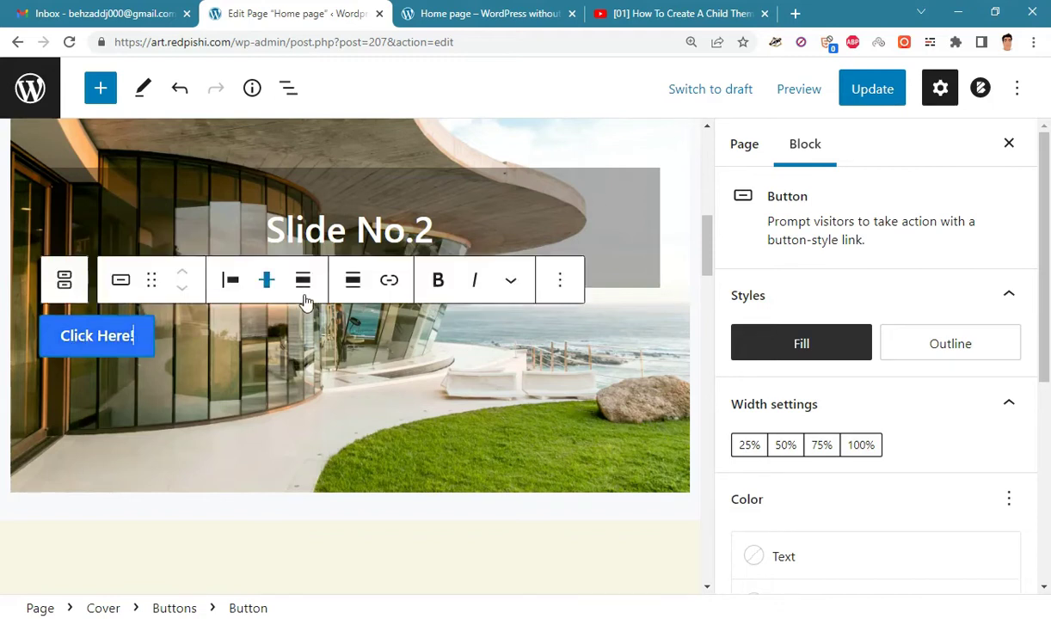
Centre the Click Here! button and give it a dark navy background colour.
left_click(242, 287)
left_click(292, 381)
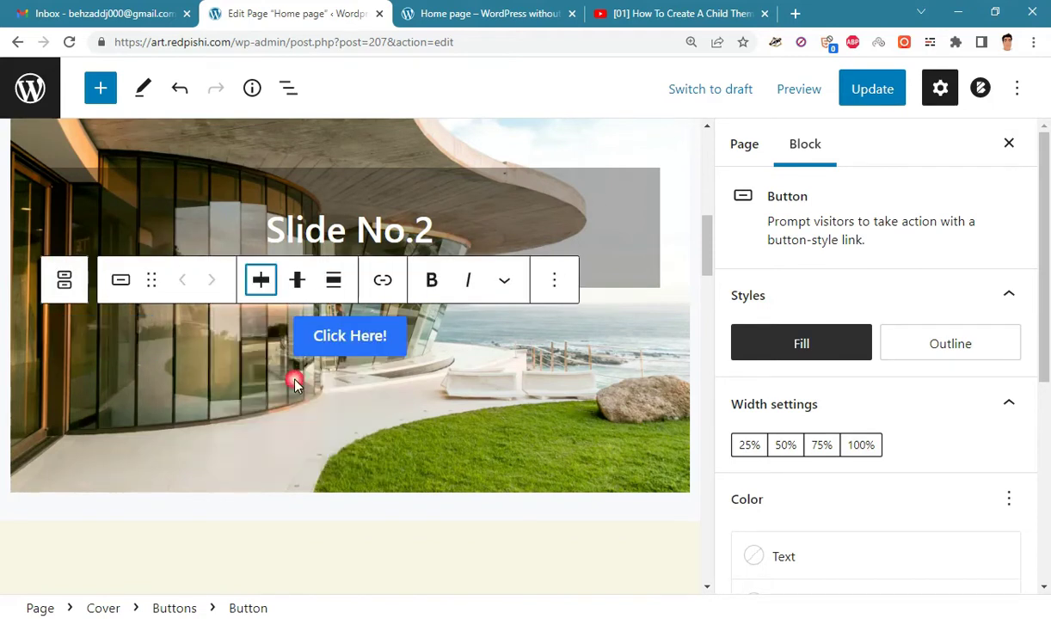
left_click(345, 329)
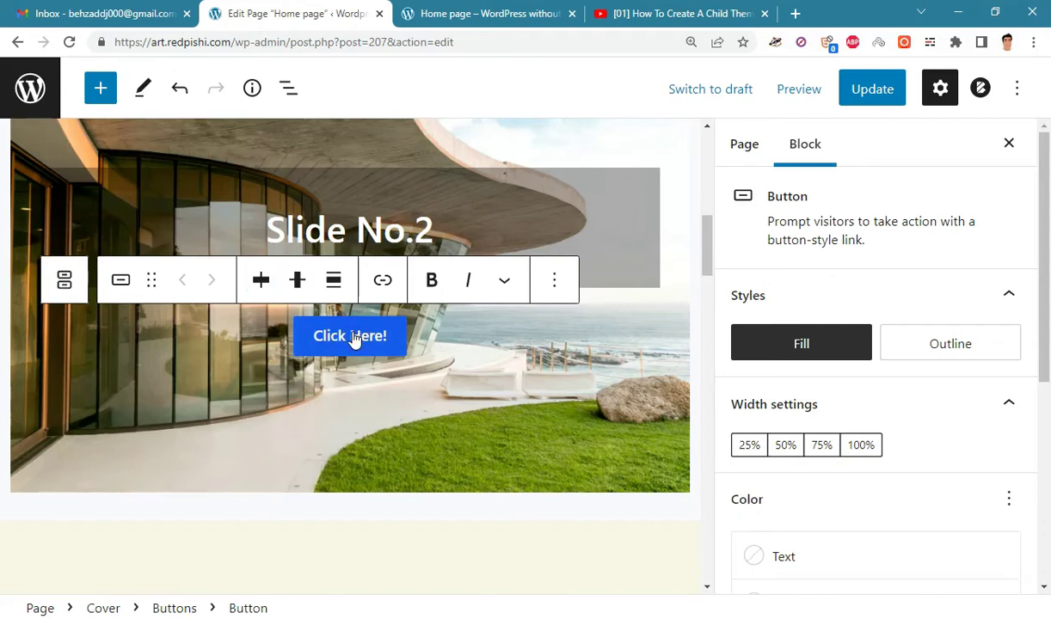
scroll(1033, 393, "down", 3)
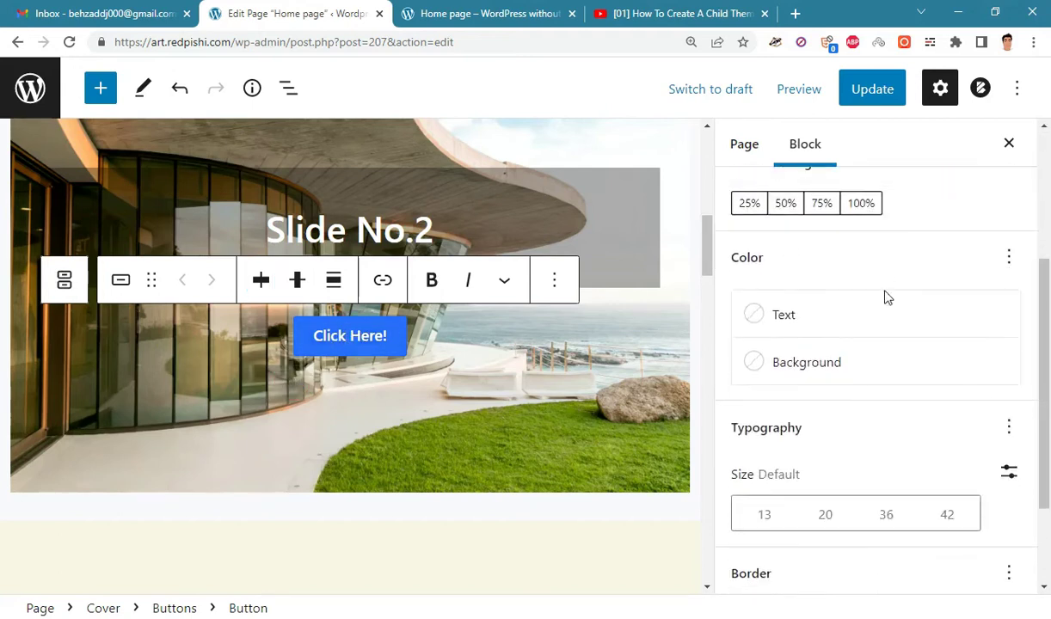
left_click(842, 369)
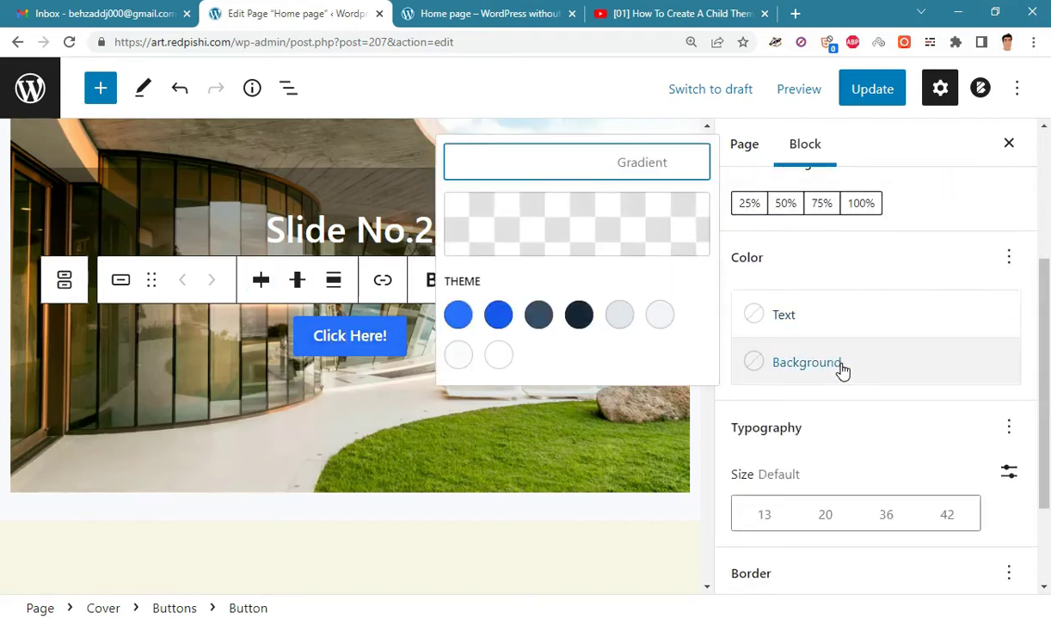
left_click(579, 315)
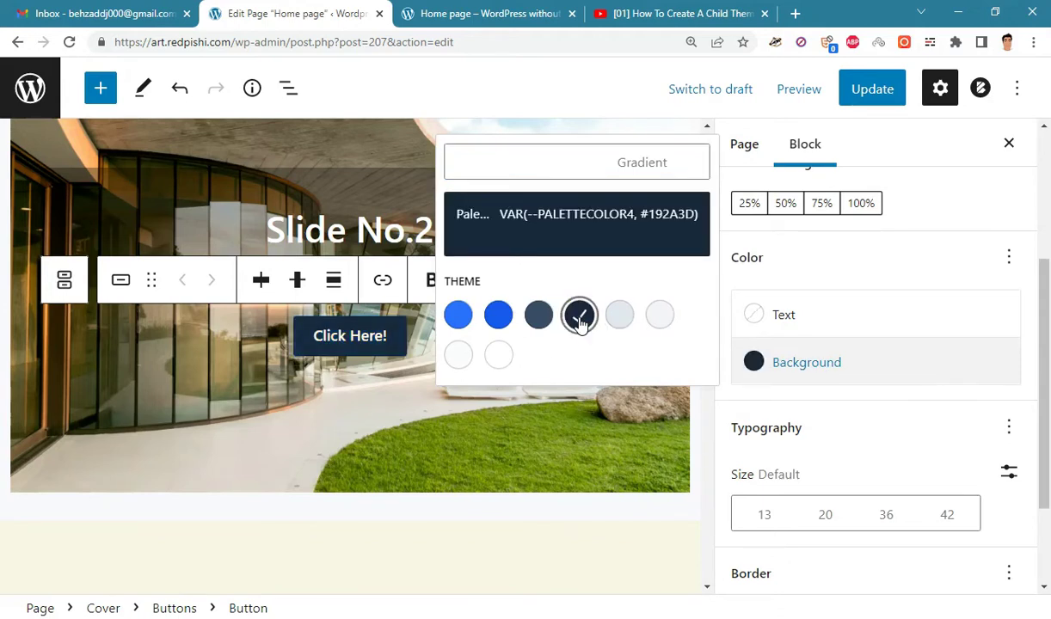
left_click(909, 430)
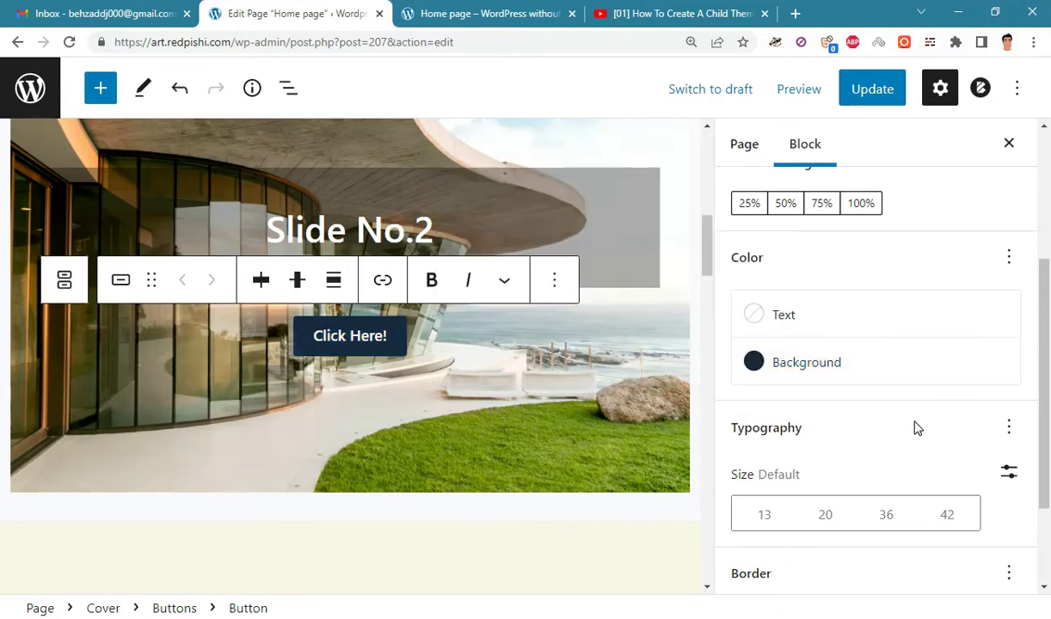
scroll(914, 429, "down", 3)
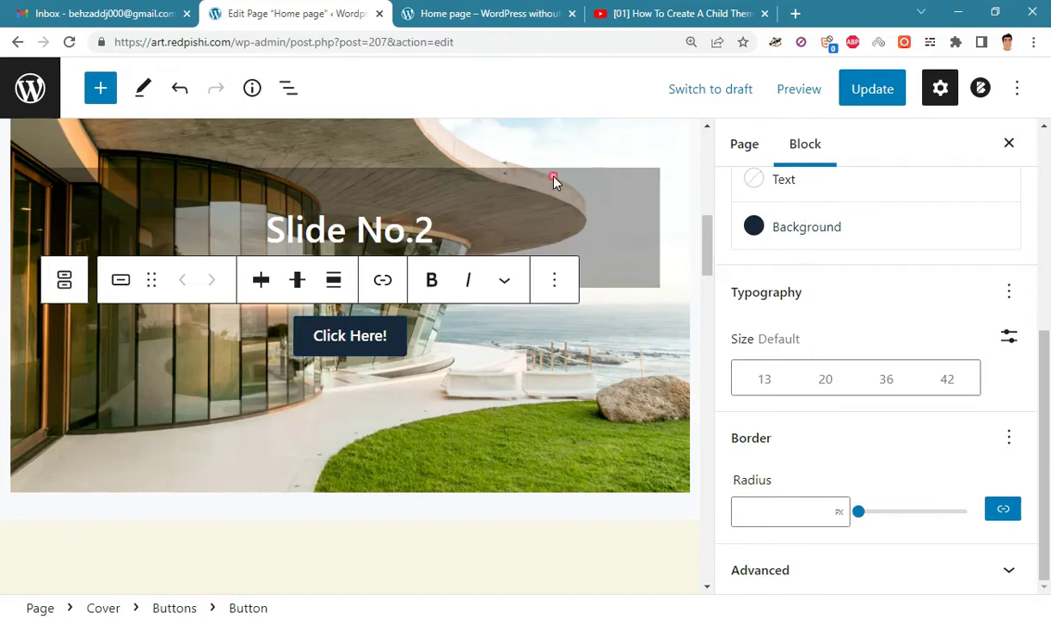
left_click(559, 204)
scroll(568, 232, "up", 2)
Swap the second cover's image for the pool house photo from the Media Library.
left_click(544, 254)
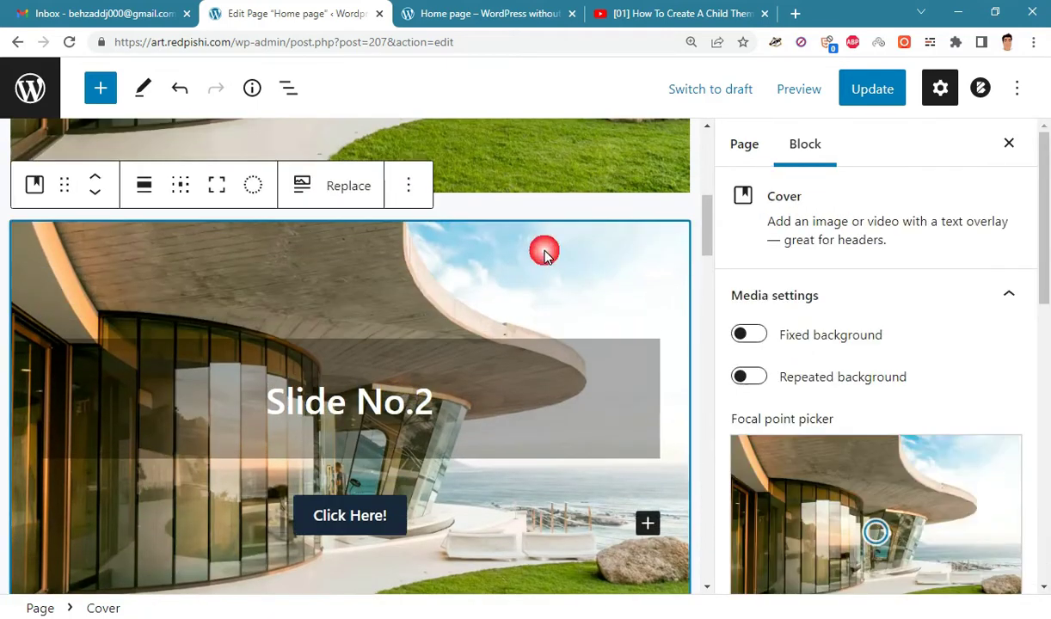
left_click(350, 188)
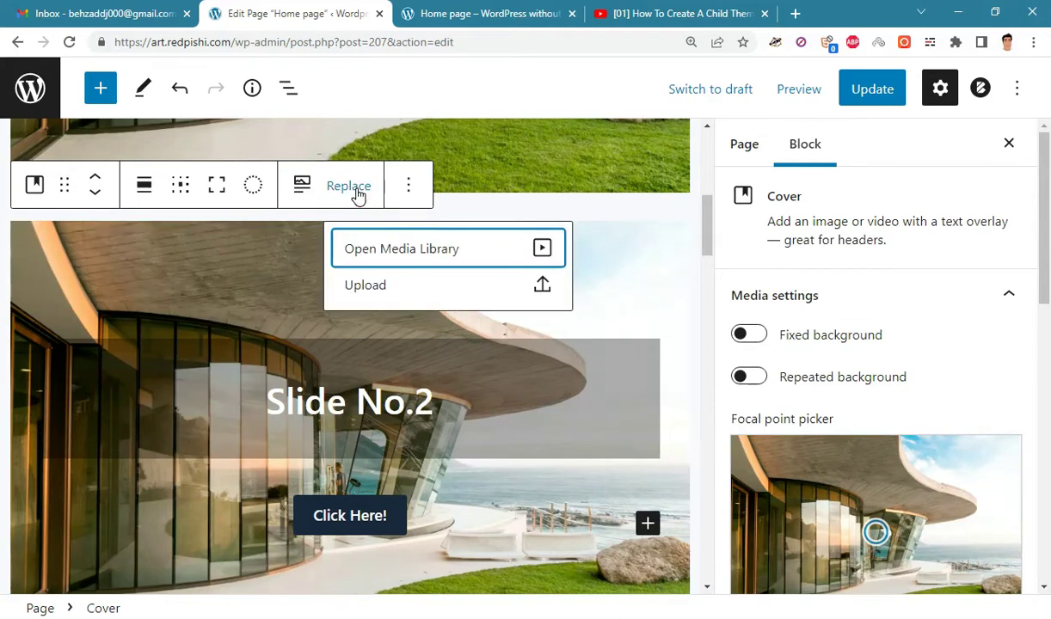
left_click(416, 260)
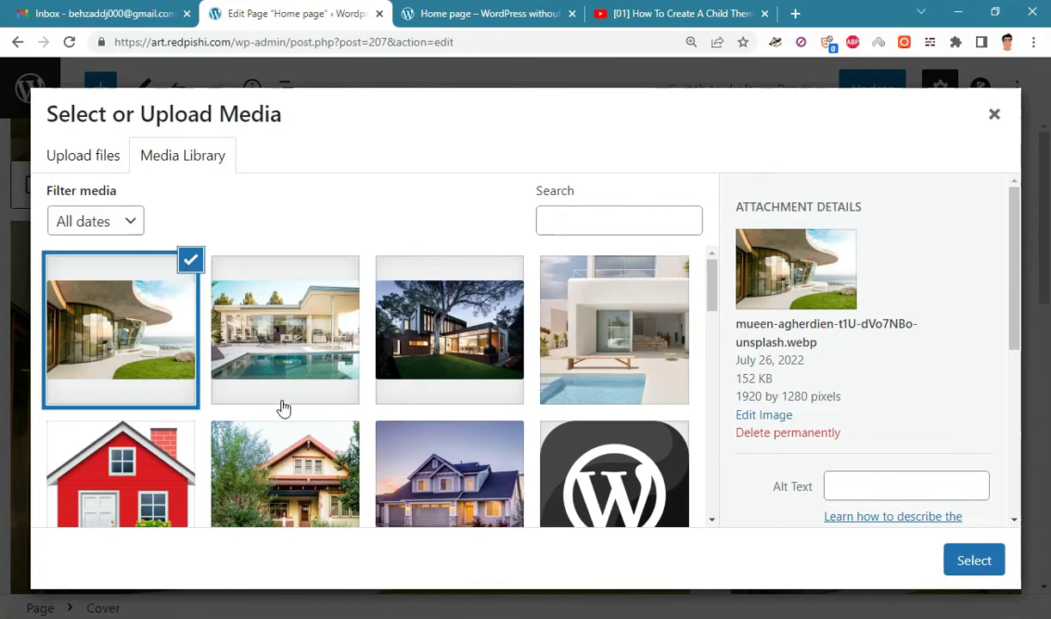
left_click(303, 343)
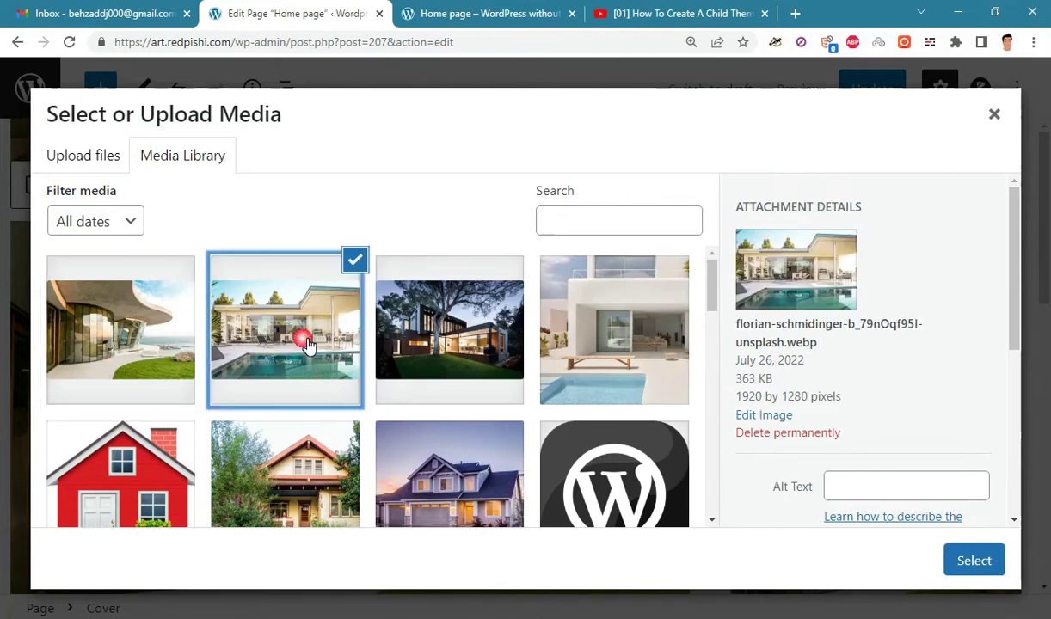
left_click(997, 561)
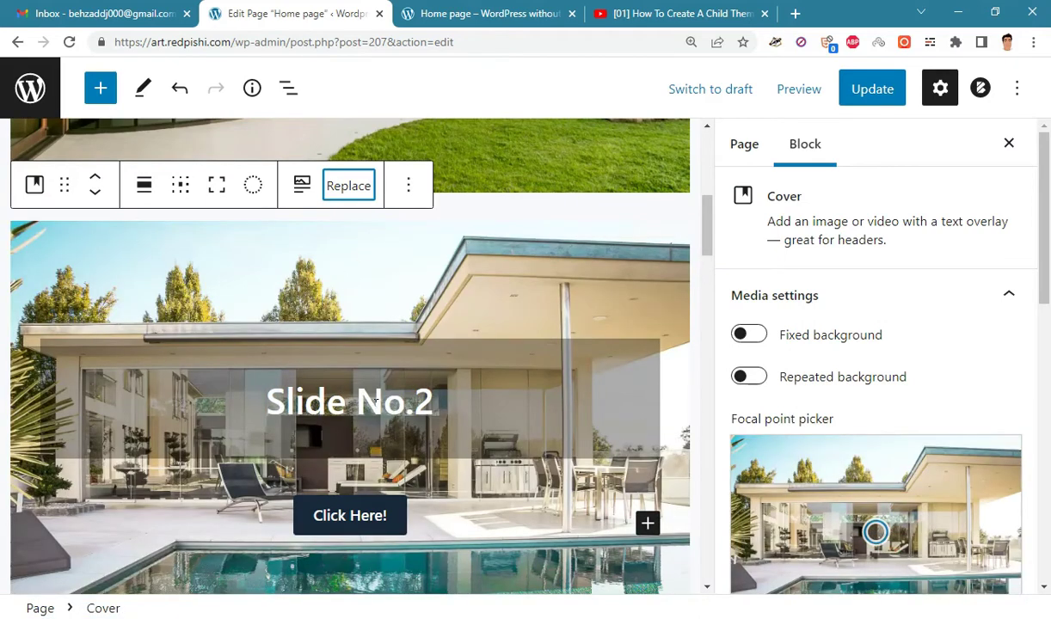
left_click(397, 396)
left_click(488, 264)
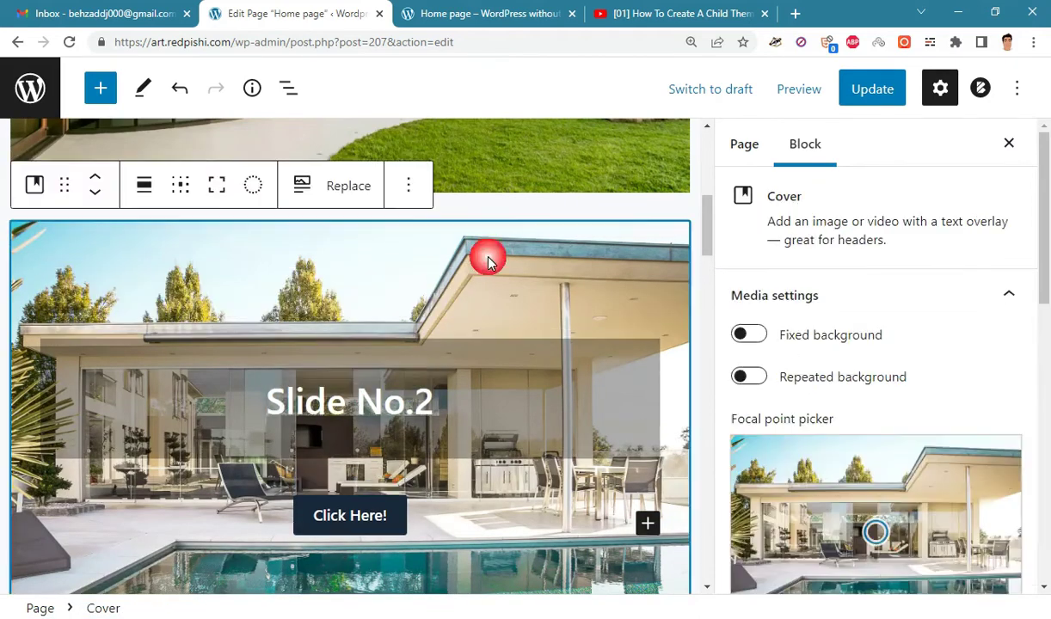
Duplicate the Slide No.2 cover and change the copy's heading to Slide No.3.
left_click(409, 185)
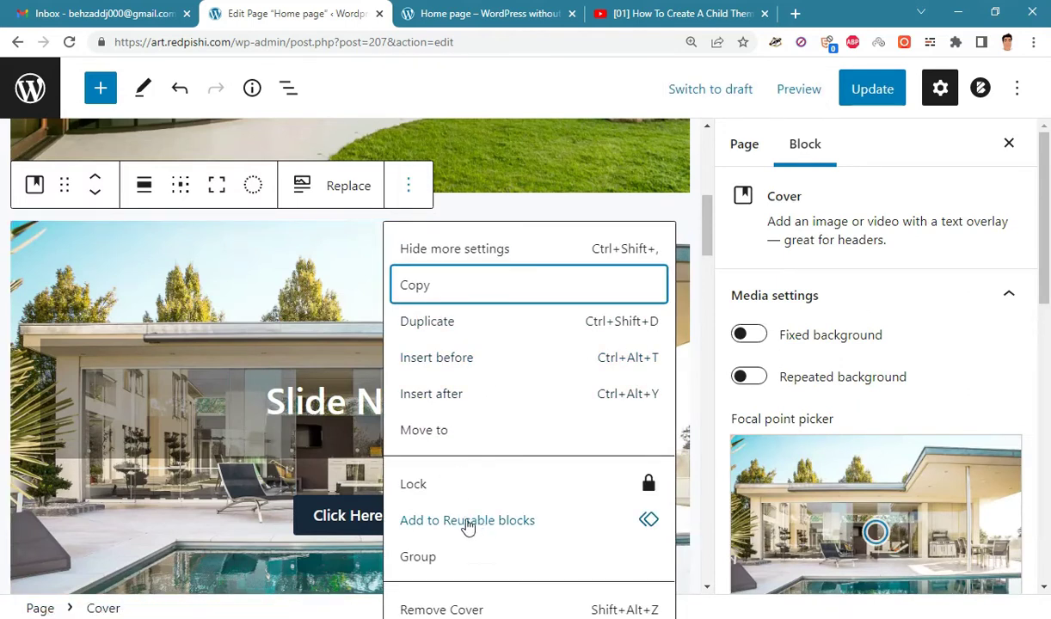
left_click(442, 325)
scroll(452, 305, "down", 3)
scroll(464, 318, "up", 6)
scroll(489, 332, "down", 3)
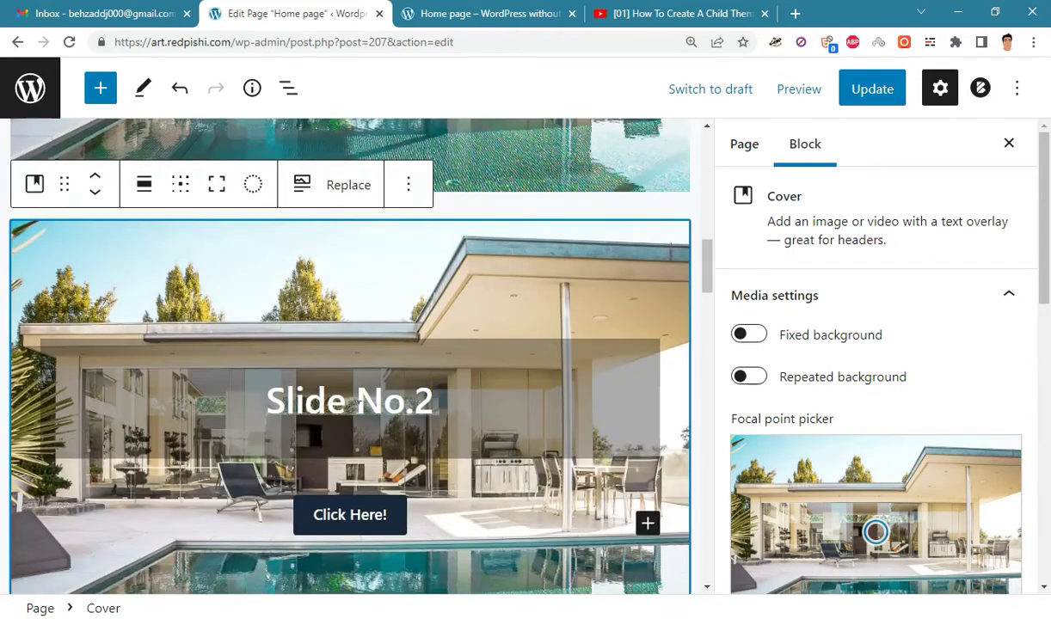
left_click(413, 391)
left_click_drag(415, 391, 445, 393)
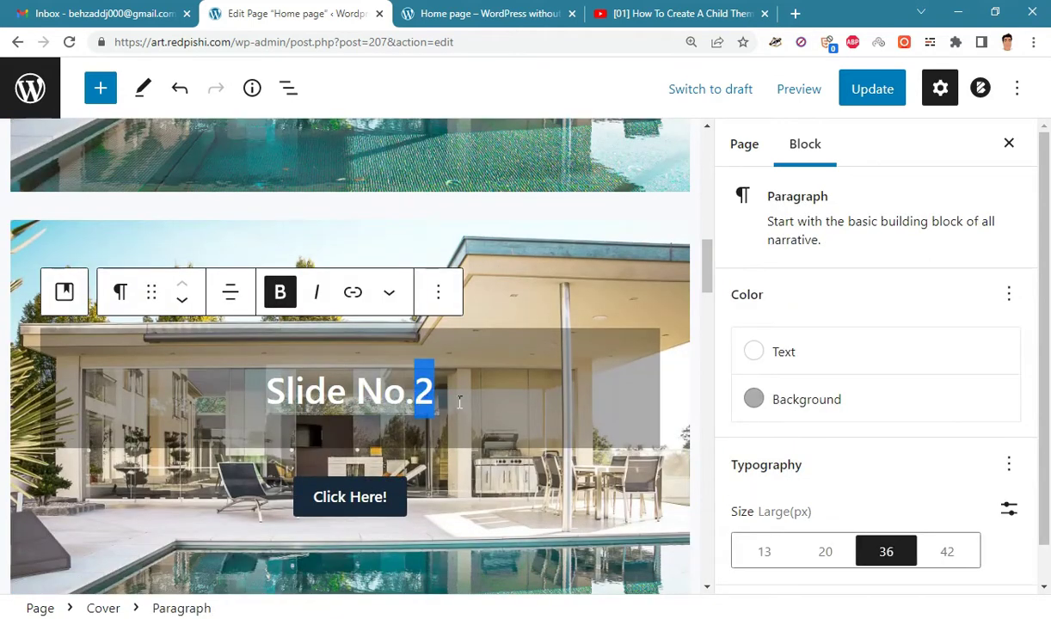
type("3")
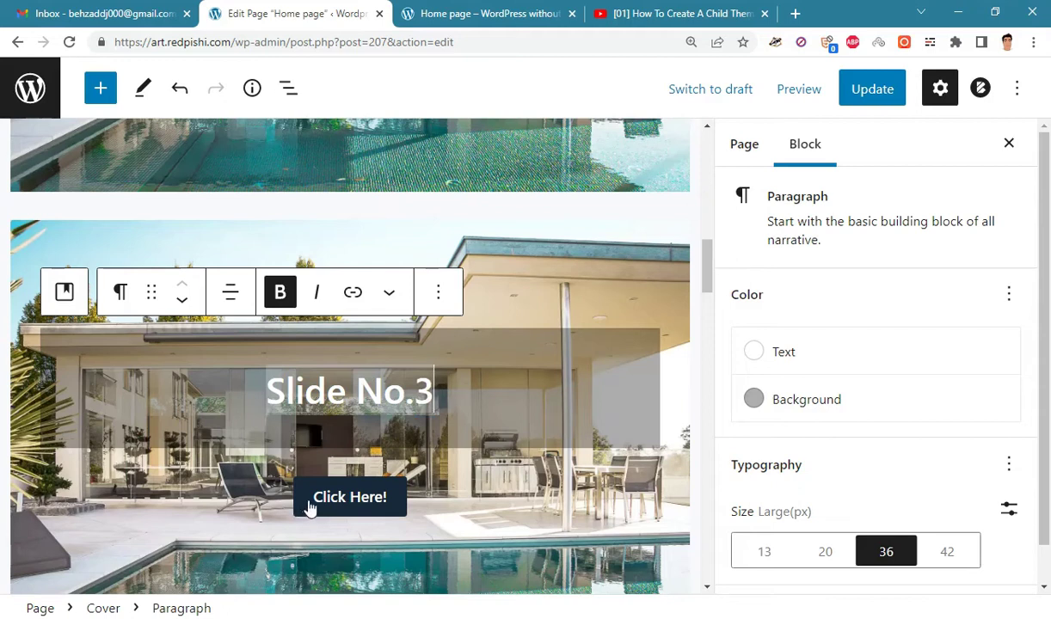
Remove the Slide No.3 heading, leaving only the Click Here! button.
left_click(531, 384)
left_click(439, 293)
scroll(497, 533, "down", 2)
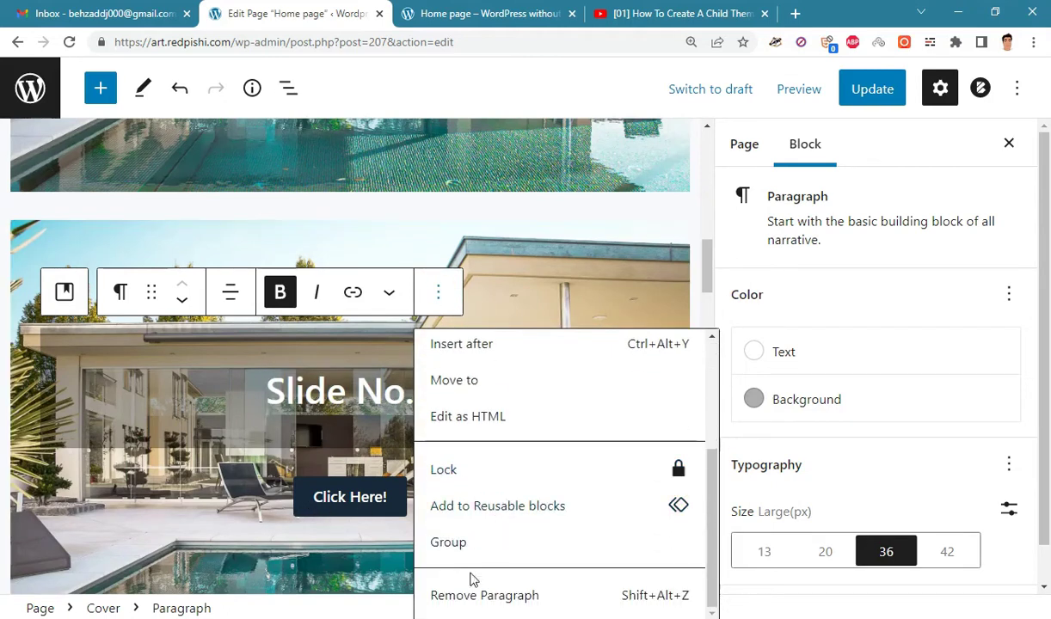
left_click(476, 595)
left_click(370, 439)
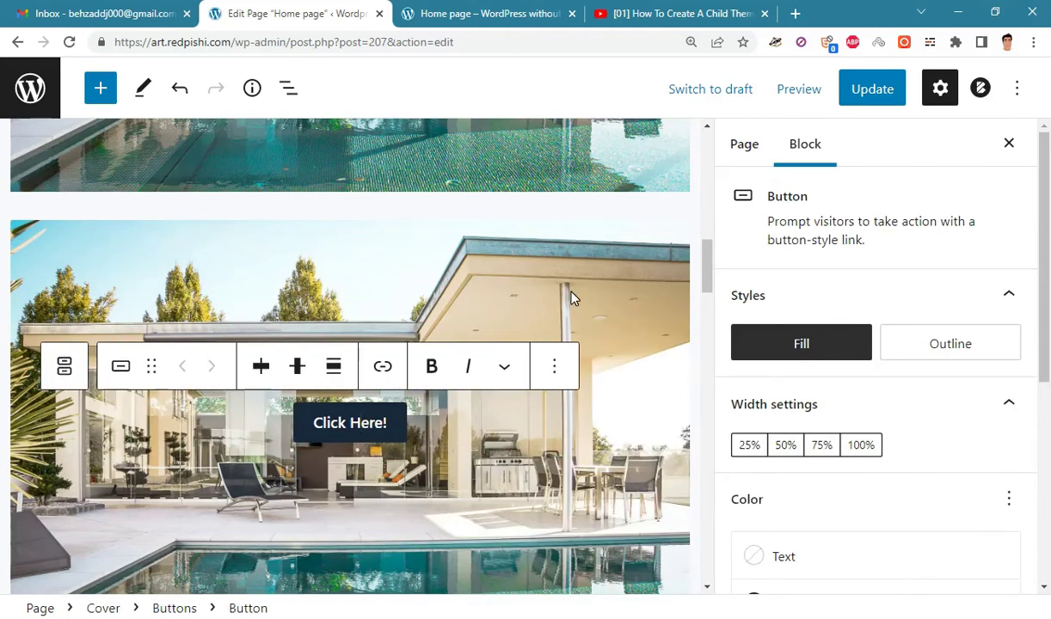
Swap the third cover's image for the dark house with tree photo from the Media Library.
left_click(266, 408)
left_click(344, 191)
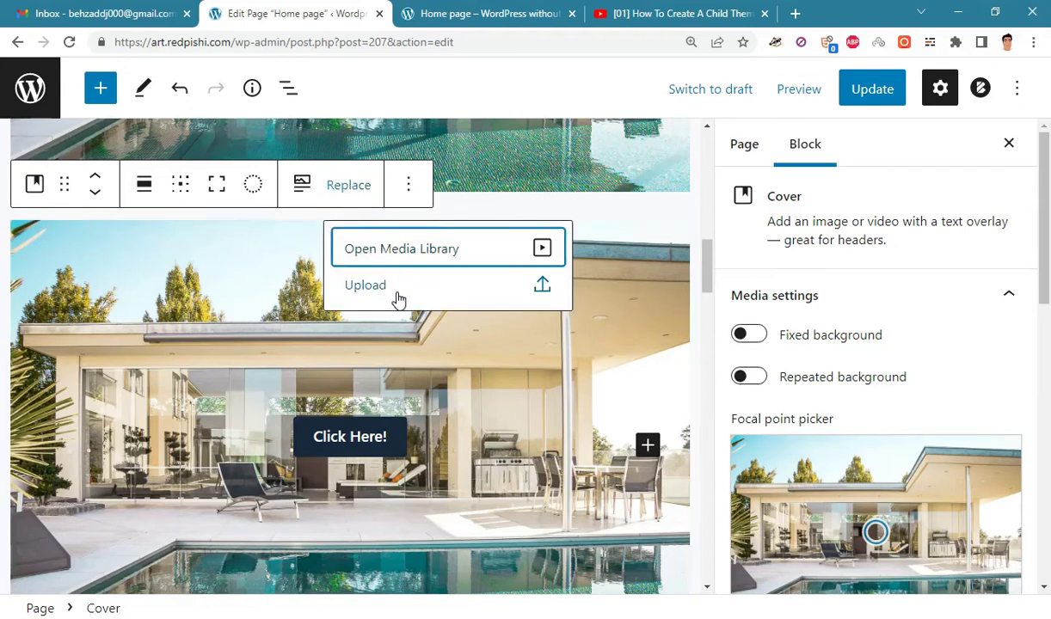
left_click(396, 254)
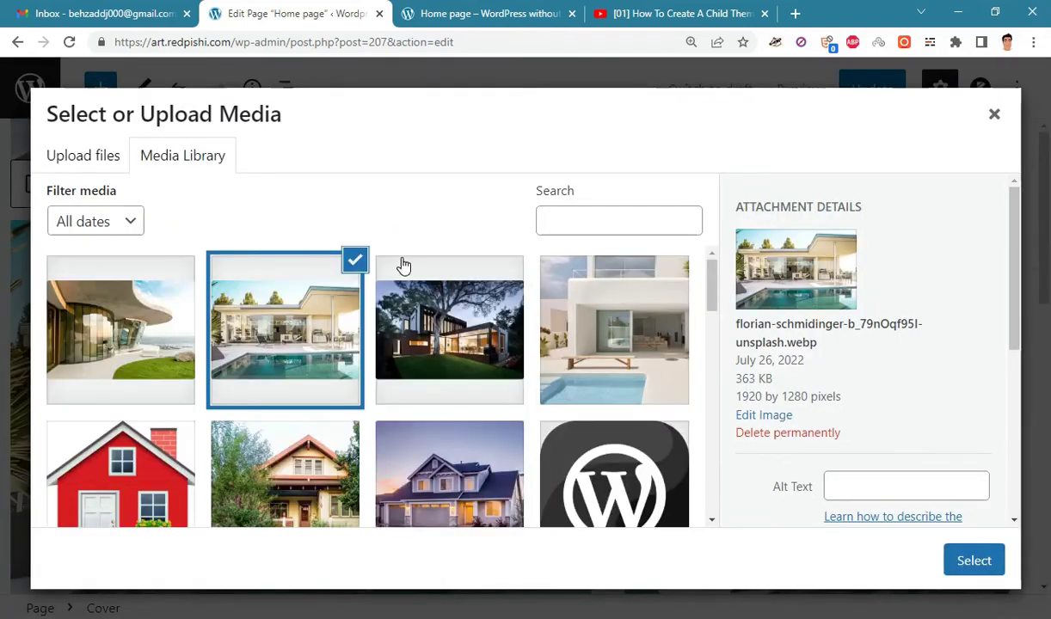
left_click(402, 264)
left_click(946, 559)
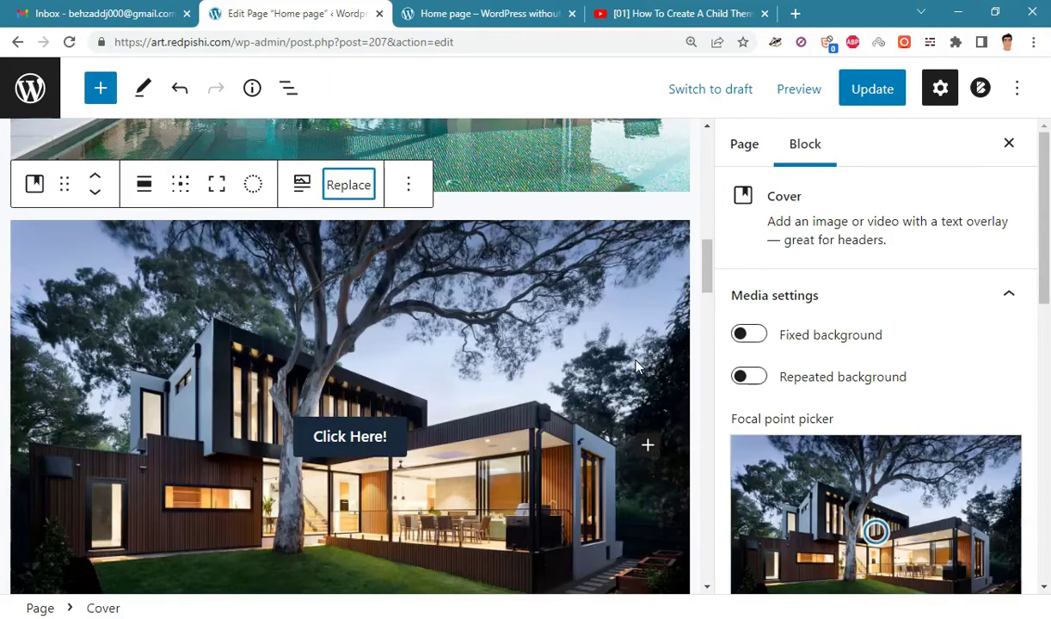
mouse_move(705, 276)
left_mouse_down()
mouse_move(701, 303)
mouse_move(706, 176)
mouse_move(487, 101)
left_mouse_up()
Group the three cover blocks together from List View.
left_click(289, 89)
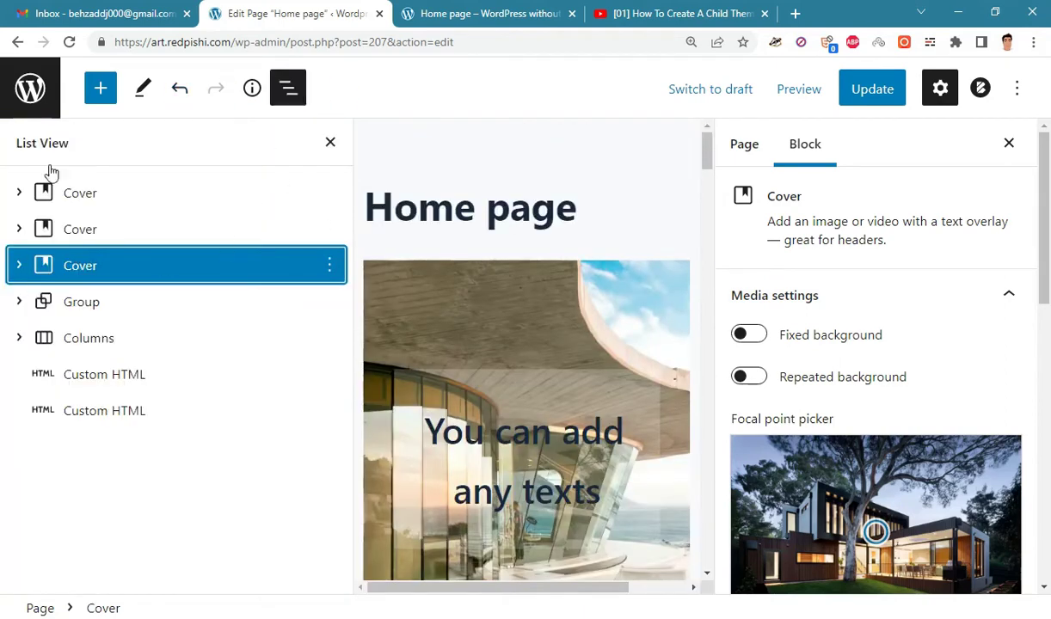
left_click(241, 193, "shift")
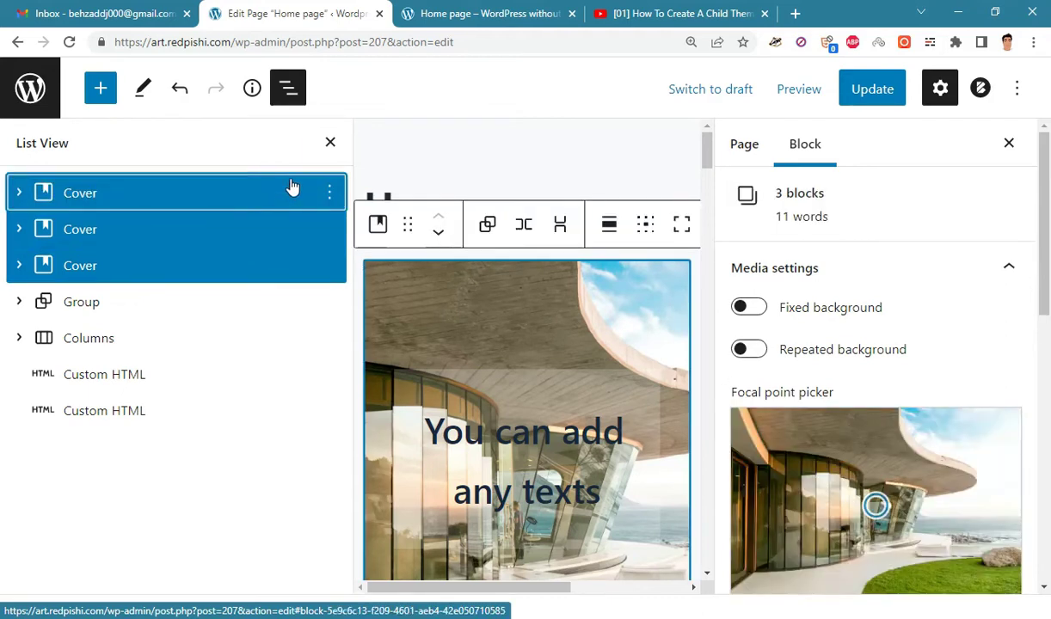
left_click(329, 192)
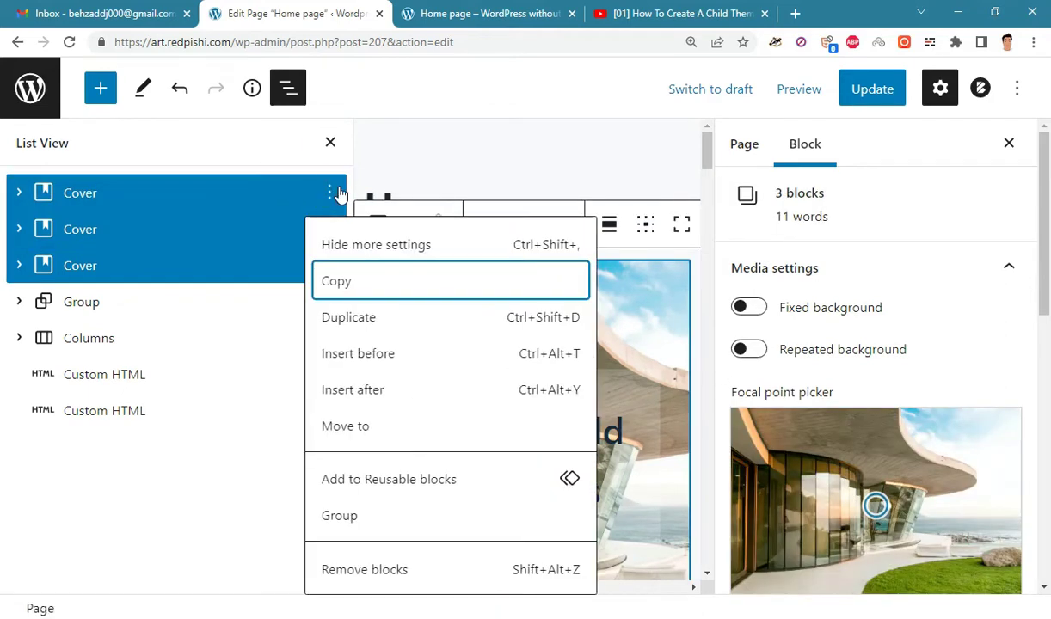
left_click(353, 526)
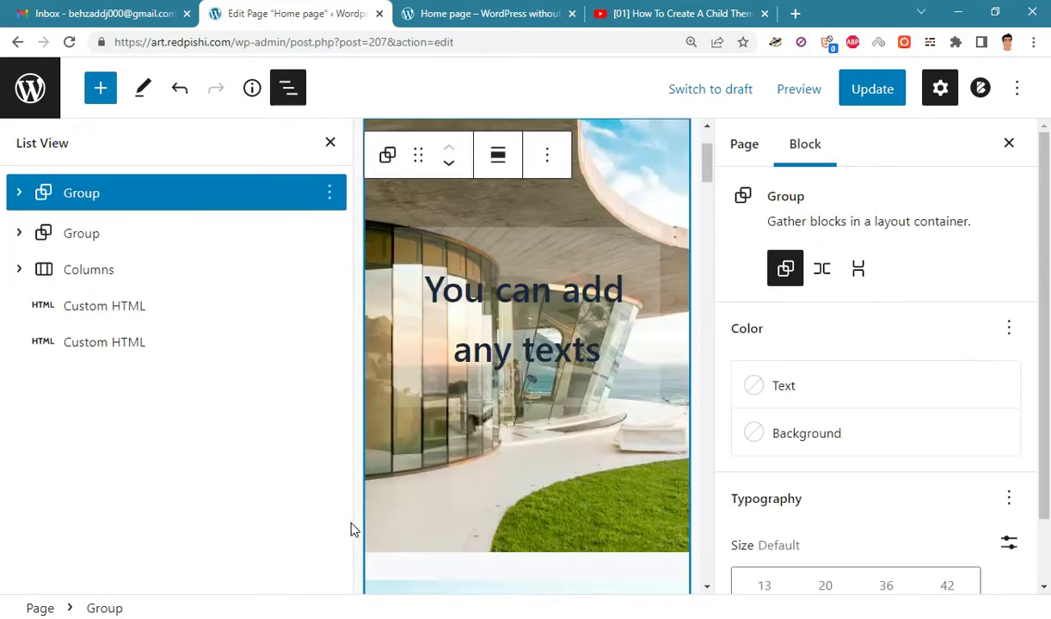
left_click(19, 193)
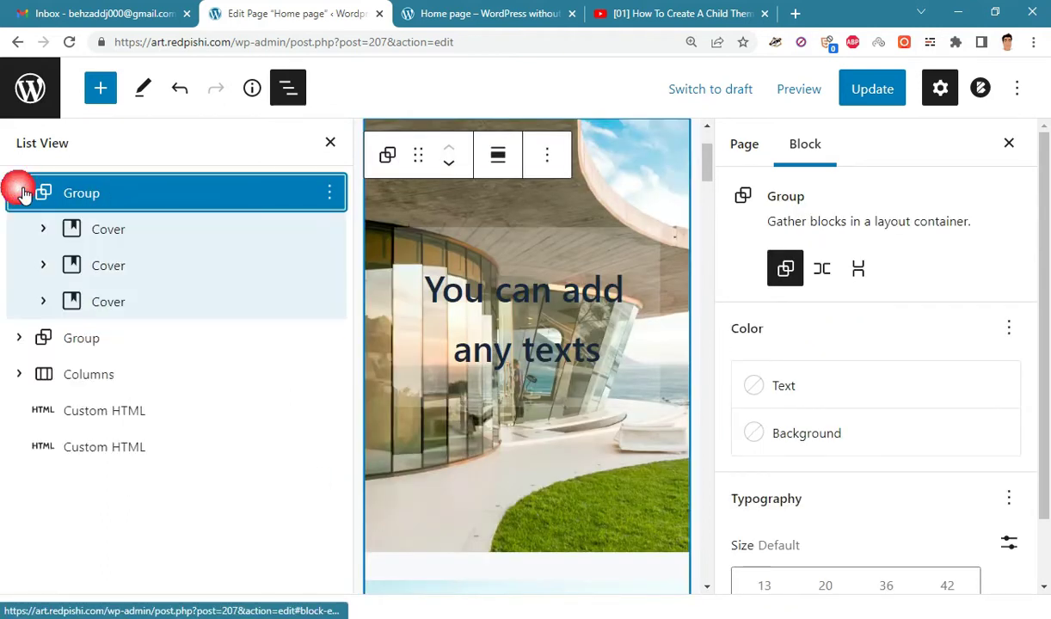
Give the group the additional CSS class 'slider' and save with Ctrl+S.
scroll(922, 350, "down", 2)
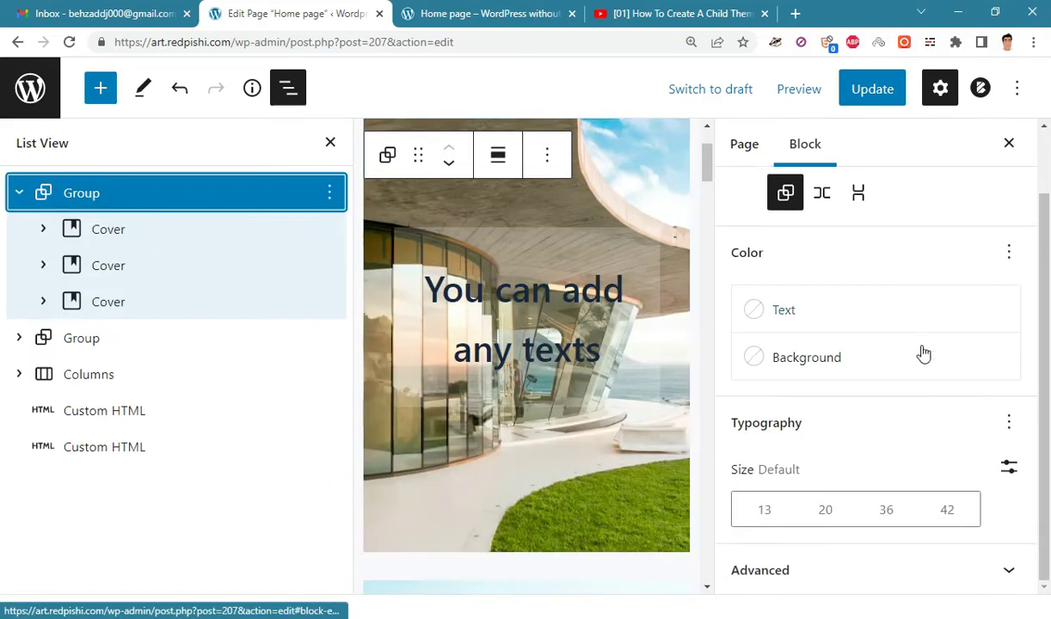
left_click(798, 555)
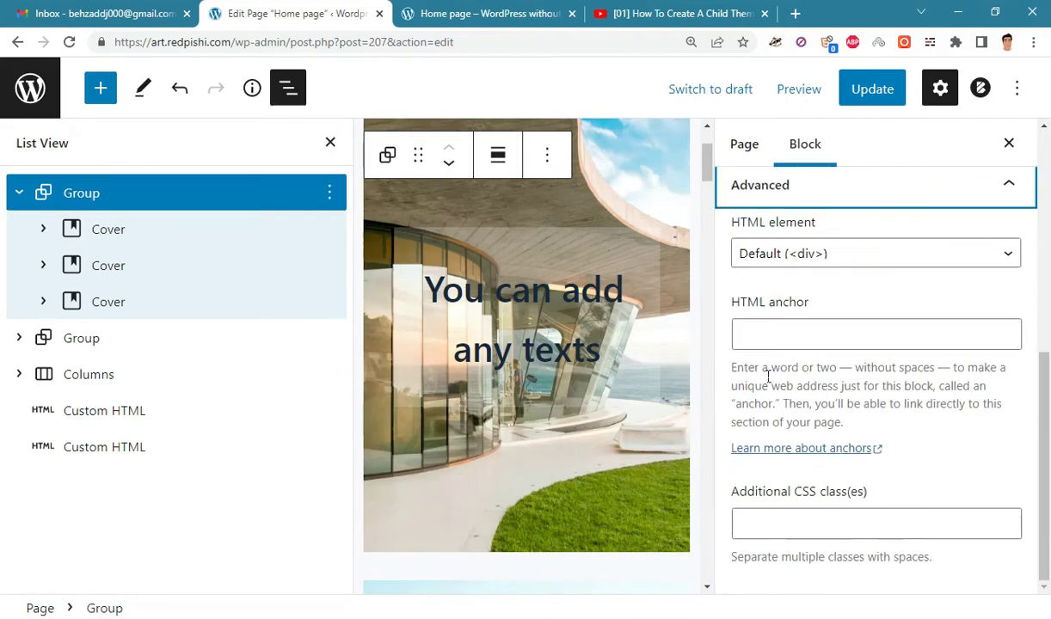
left_click_drag(1043, 436, 1044, 422)
left_click(850, 551)
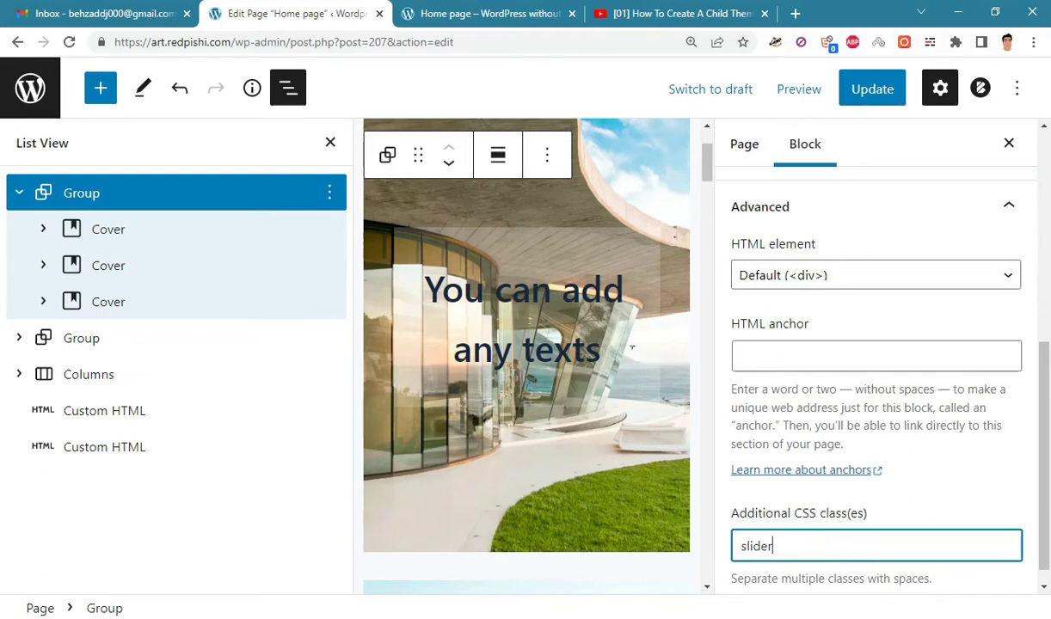
key("ctrl+s")
left_click(486, 462)
Close List View and the settings sidebar, then update the Home page.
scroll(532, 391, "down", 3)
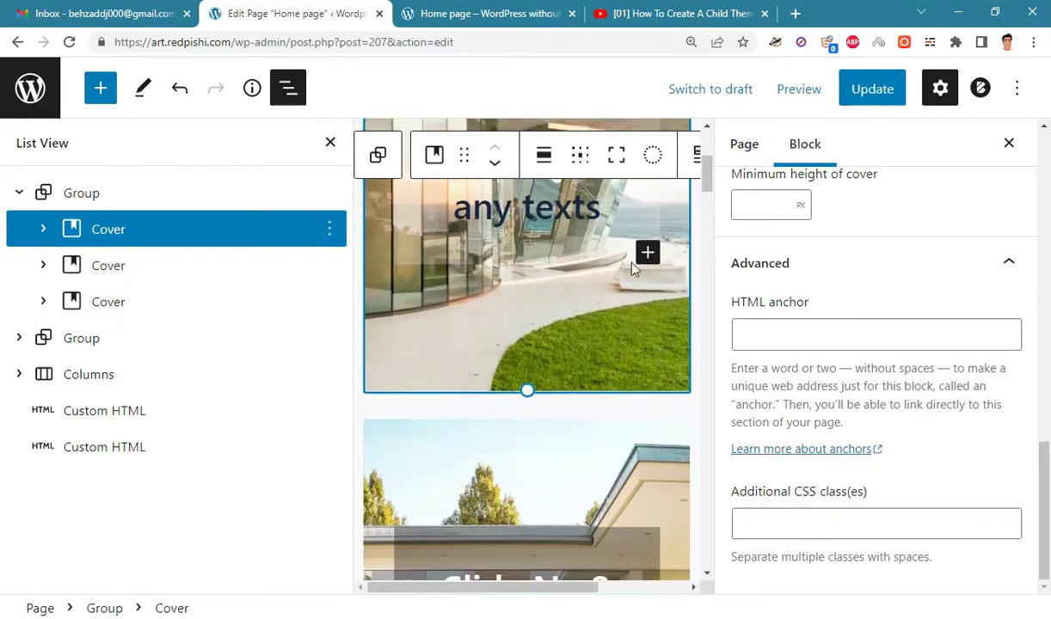
left_click(327, 144)
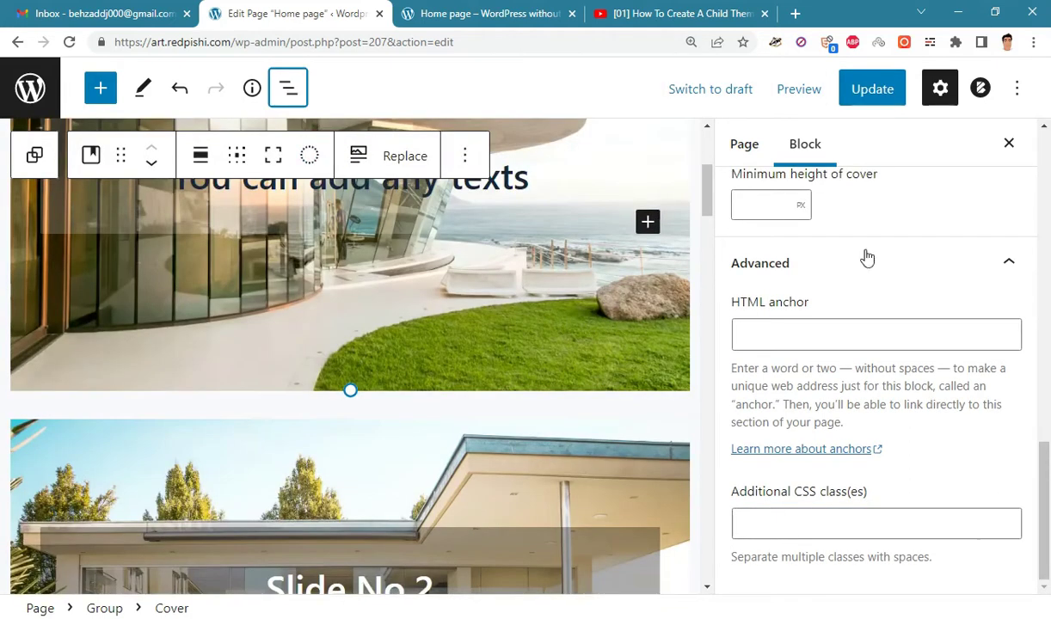
left_click(1009, 144)
left_click(851, 88)
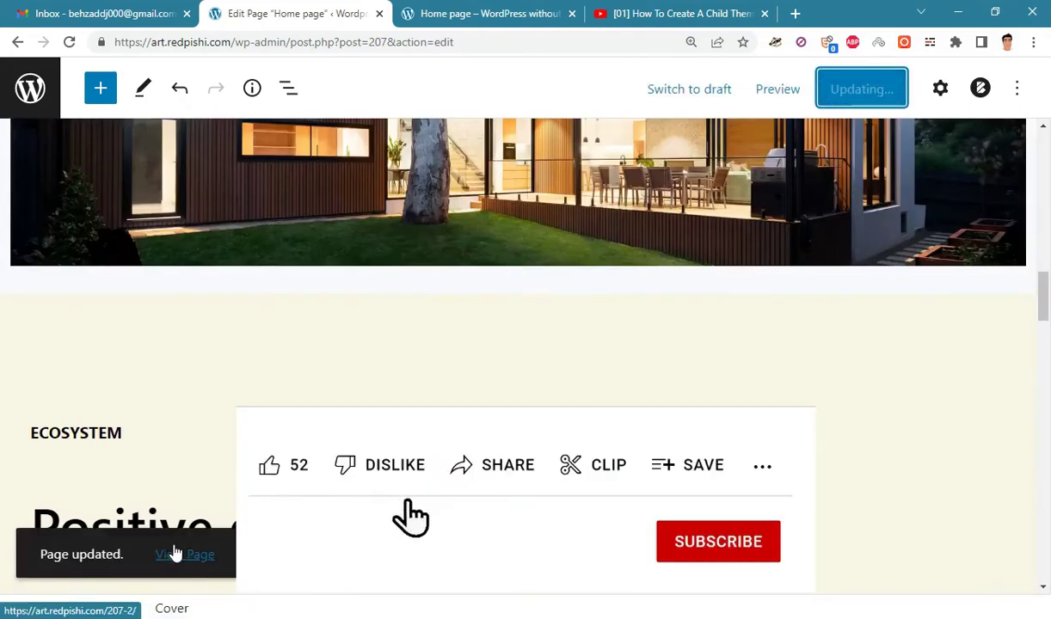
View the live Home page and scroll through the three stacked cover slides.
left_click(177, 554)
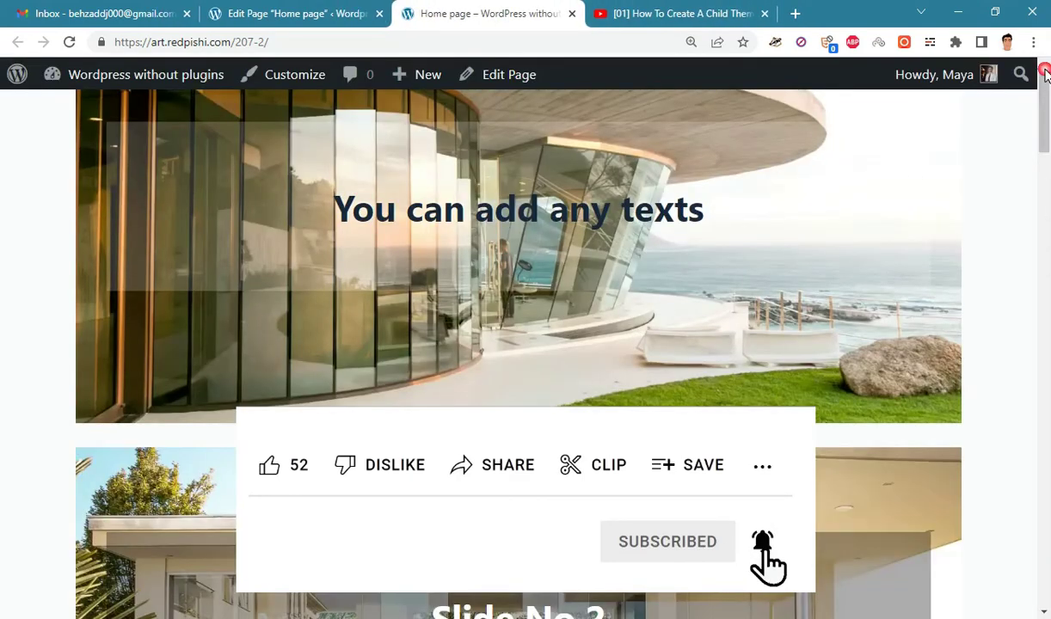
scroll(996, 163, "down", 4)
scroll(998, 206, "down", 4)
scroll(1002, 258, "down", 4)
mouse_move(1045, 274)
left_mouse_down()
mouse_move(1045, 117)
mouse_move(1044, 305)
mouse_move(1046, 117)
left_mouse_up()
Add a Shortcode block below the last cover containing empty brackets [].
left_click(319, 11)
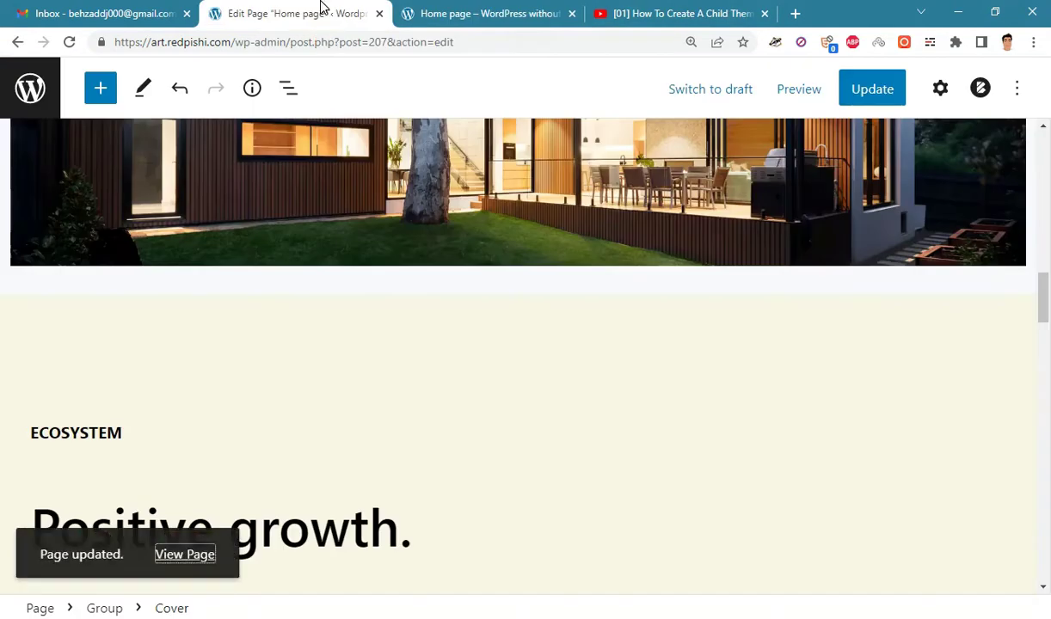
left_click(498, 245)
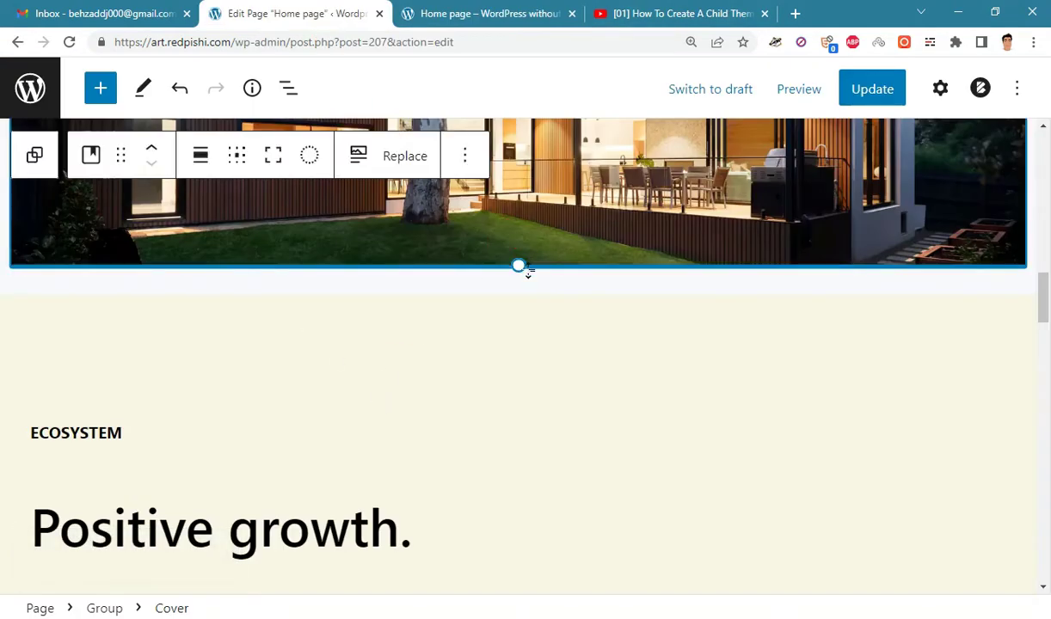
left_click(518, 280)
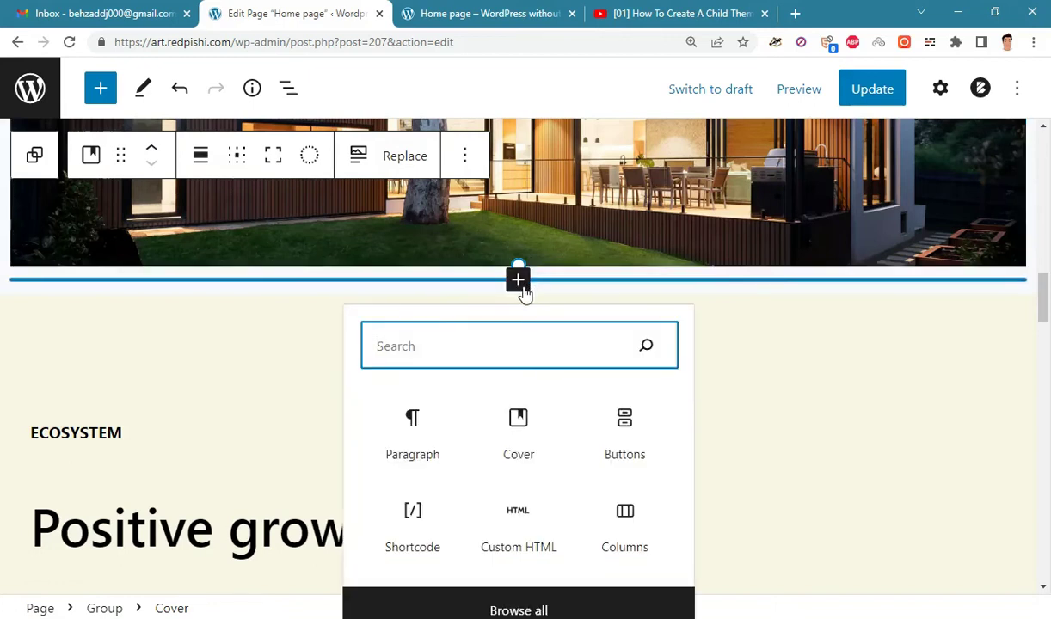
left_click(413, 516)
left_click(183, 362)
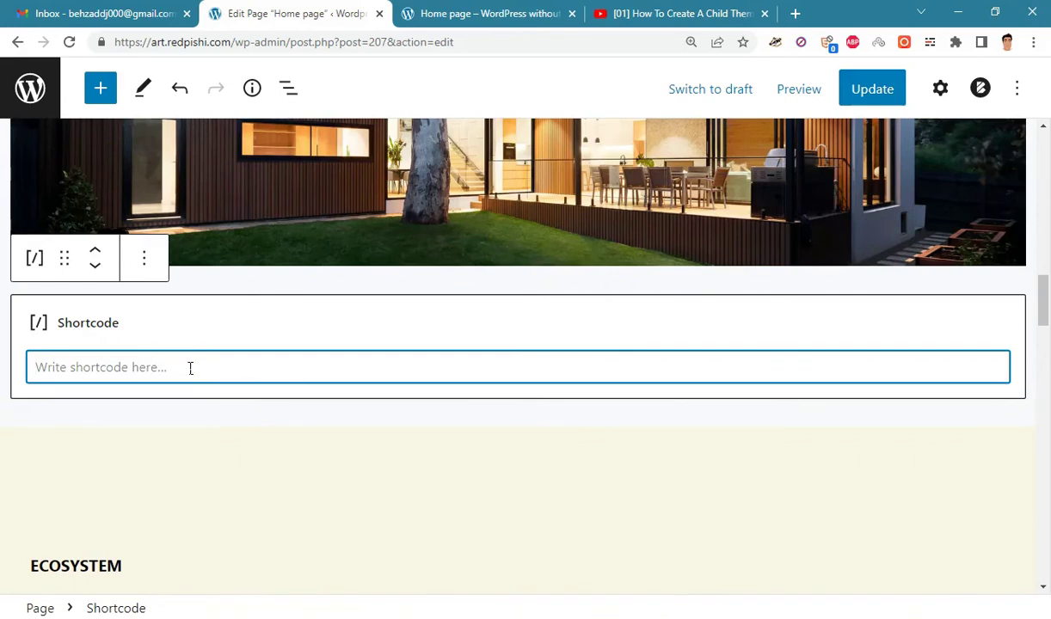
type("[]")
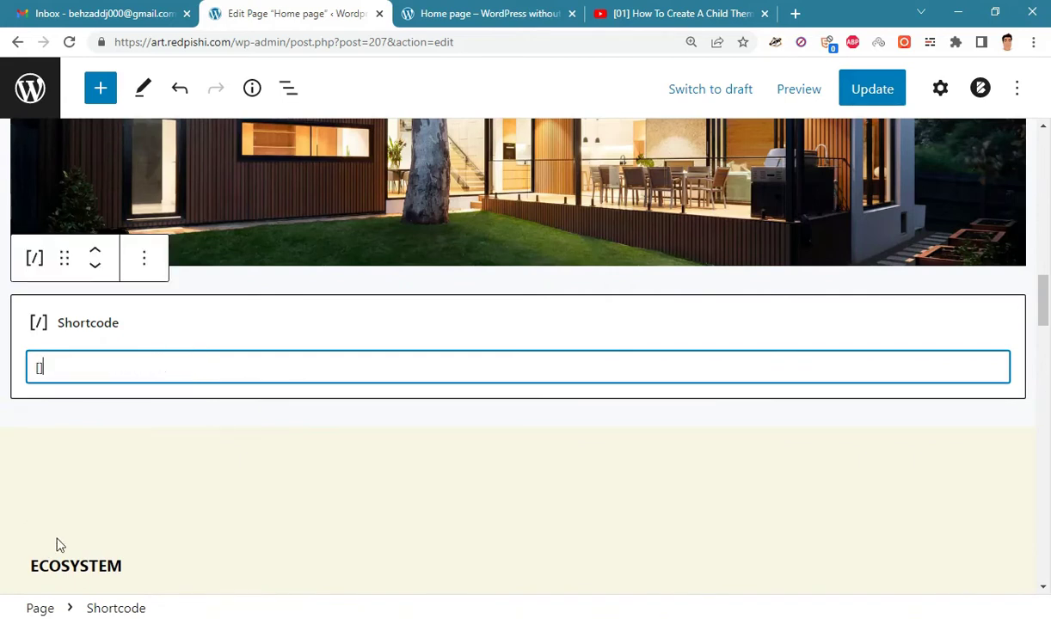
key("ctrl+plus")
key("ctrl+plus")
key("ctrl+plus")
key("ctrl+plus")
scroll(434, 414, "down", 2)
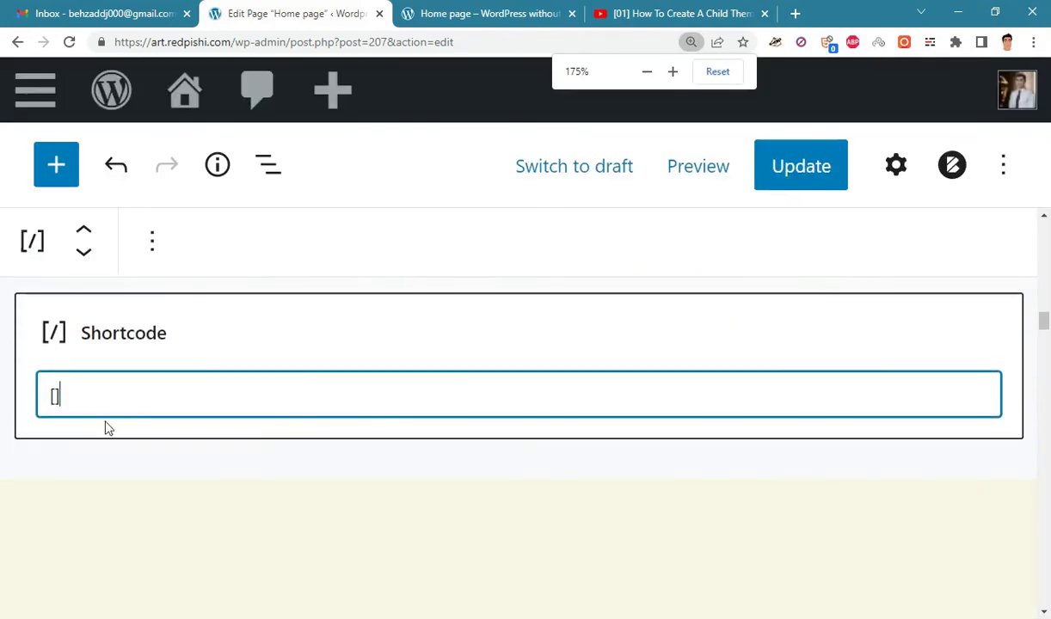
Fill in the shortcode as [slider source="slider" height="550px"].
left_click(62, 394)
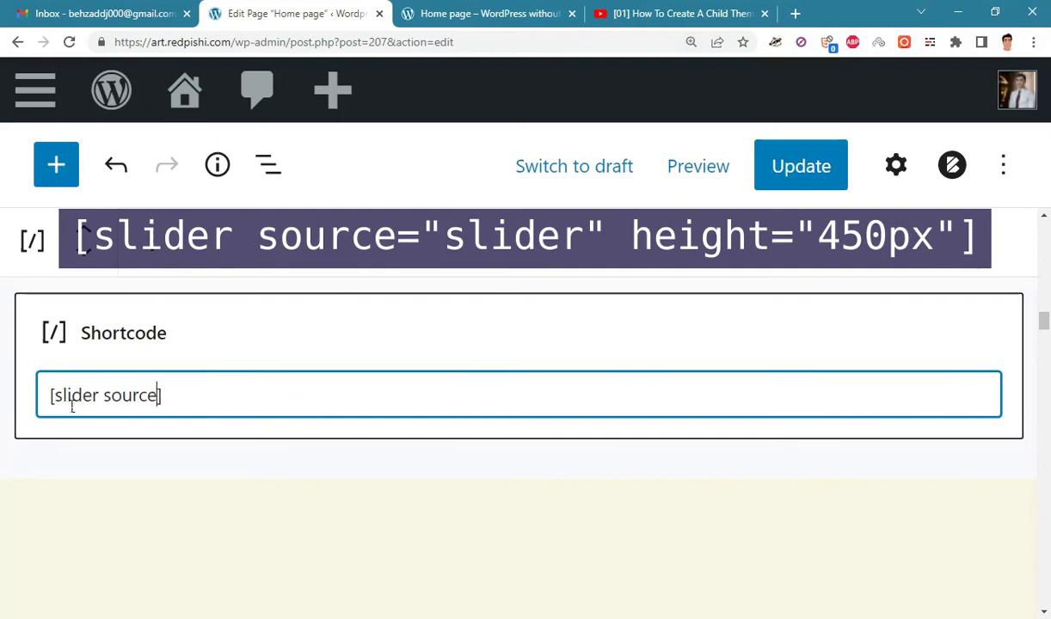
type("=1")
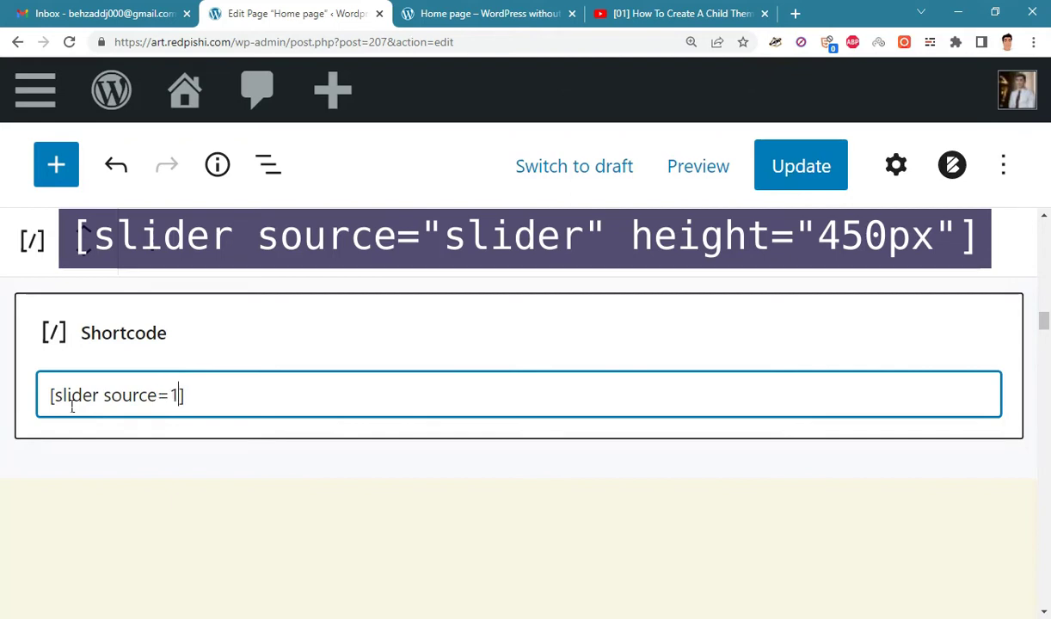
type("\"")
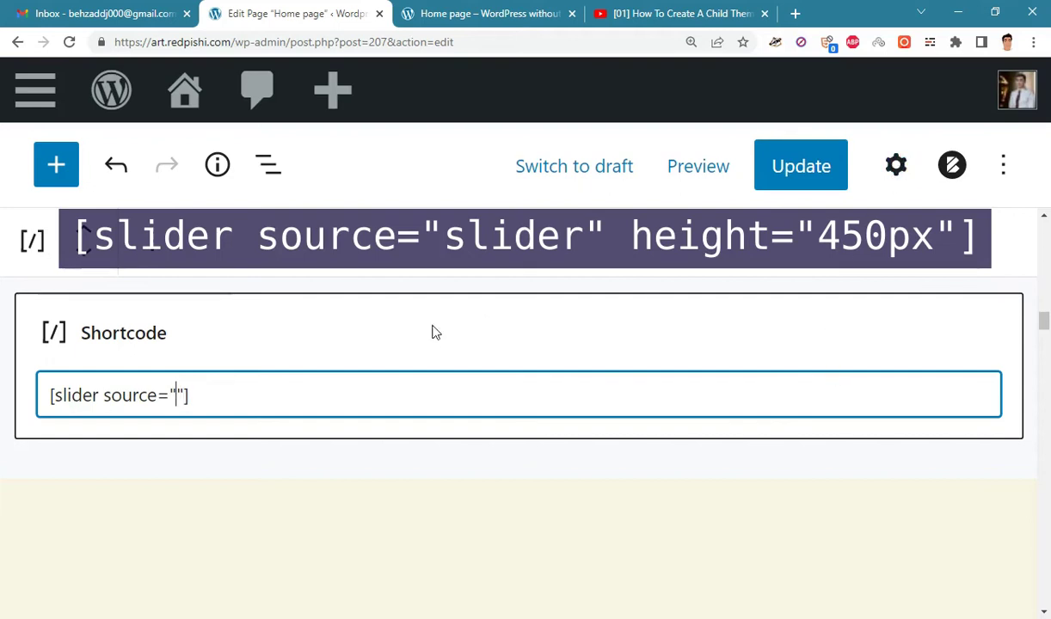
type("slider")
key("Right")
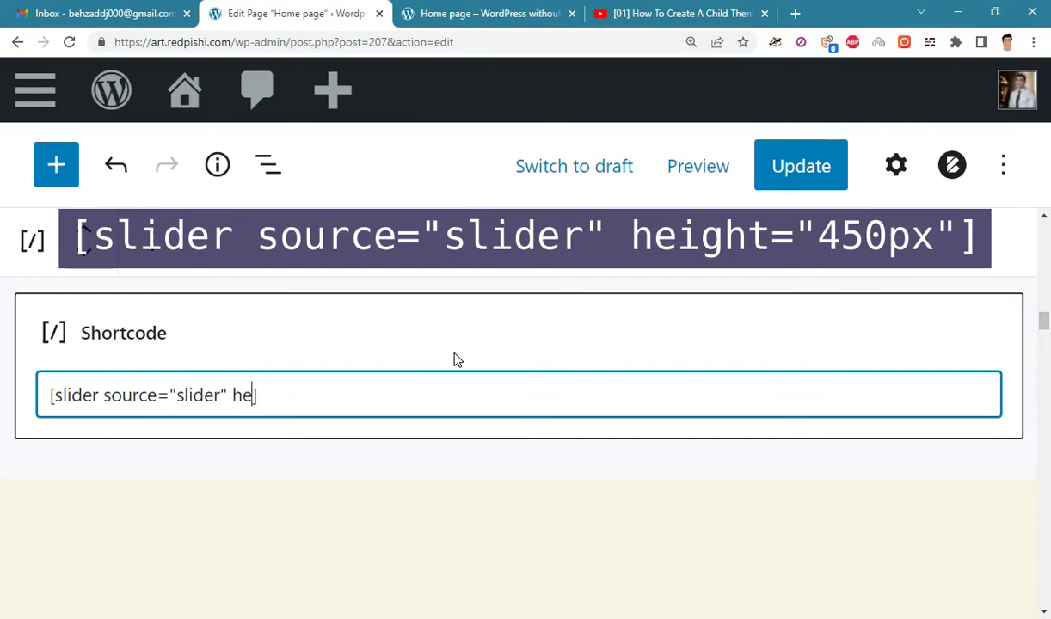
type("ight=\"\"")
key("Left")
type("550px")
left_click(793, 166)
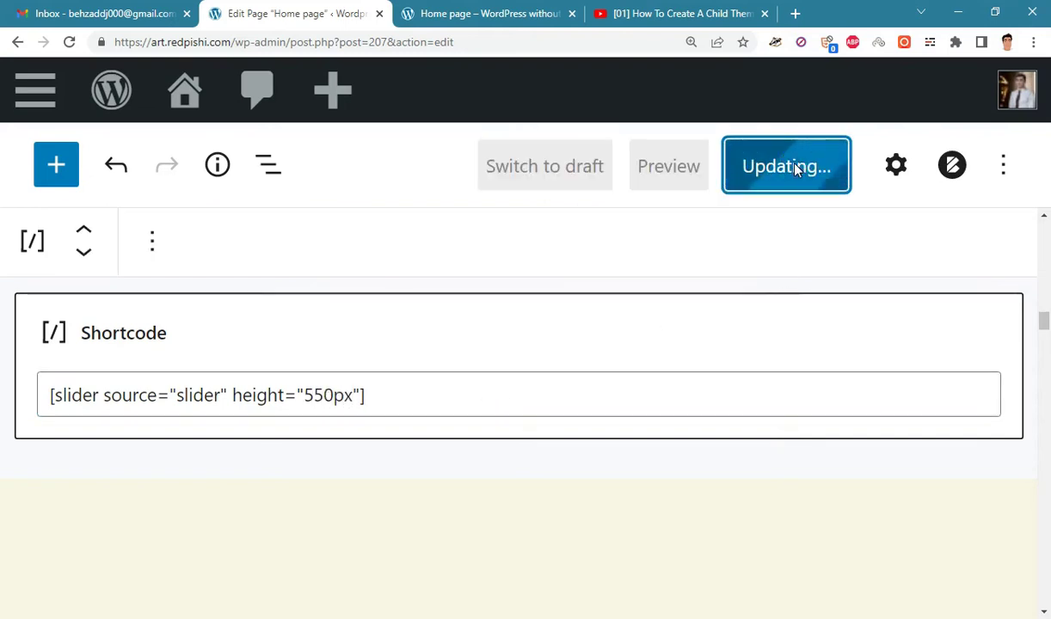
key("ctrl+0")
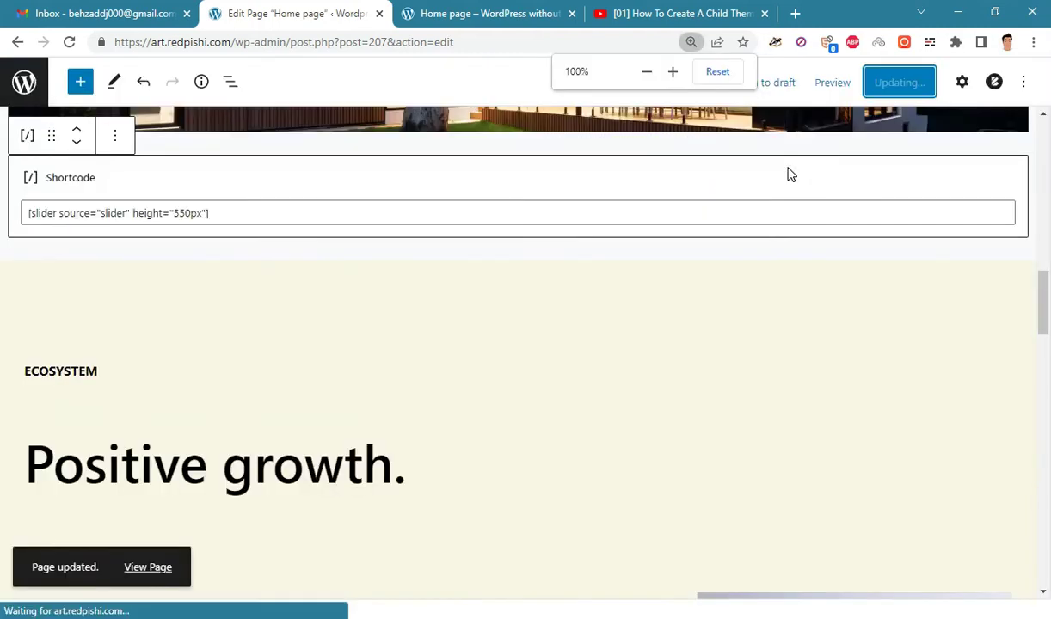
left_click(461, 11)
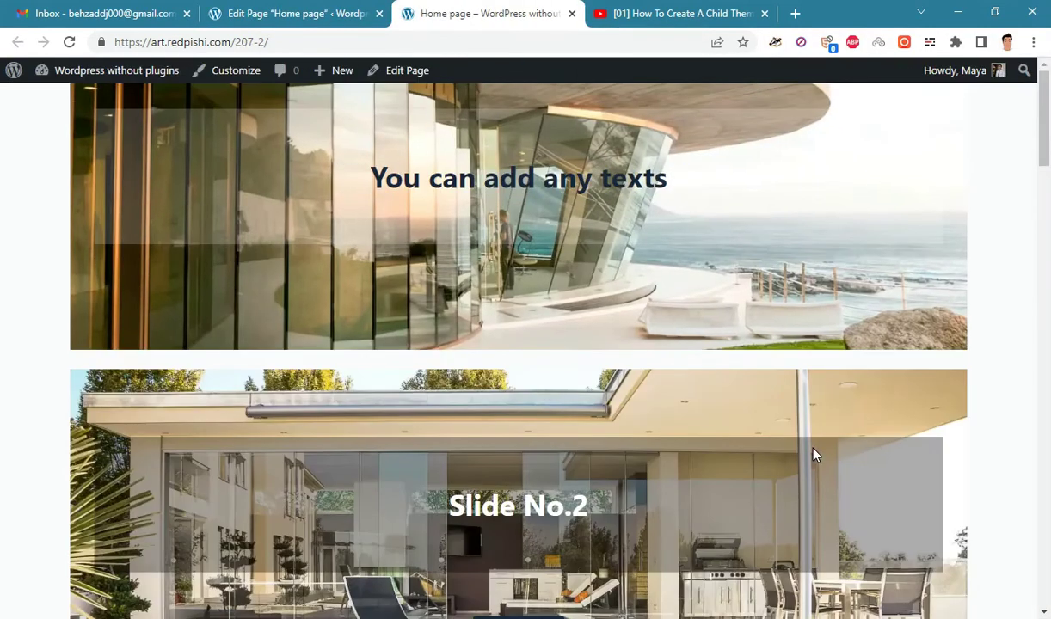
left_click(69, 42)
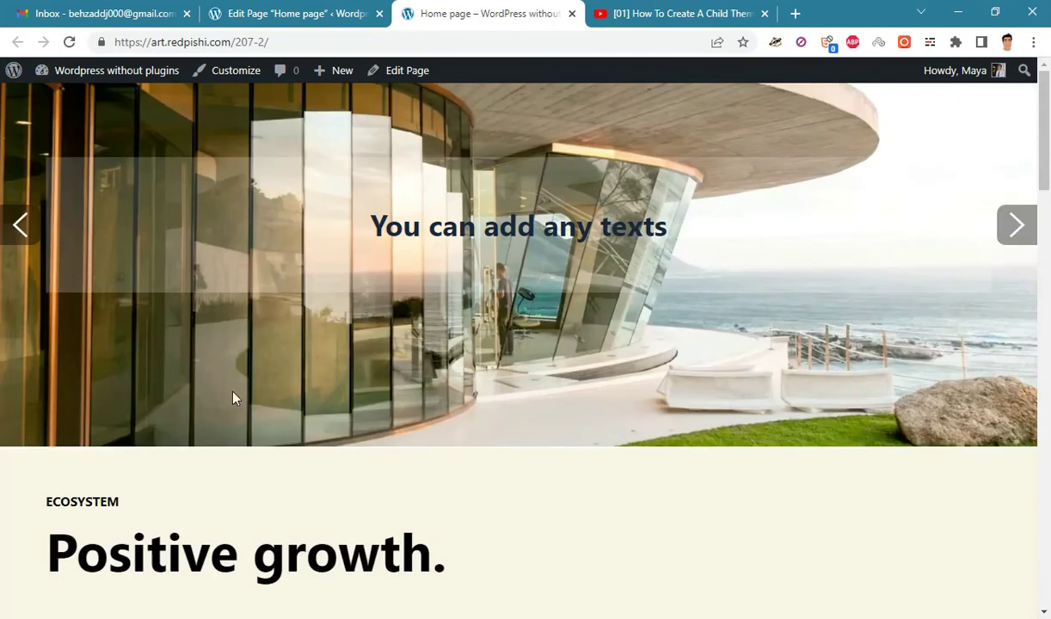
left_click(1016, 224)
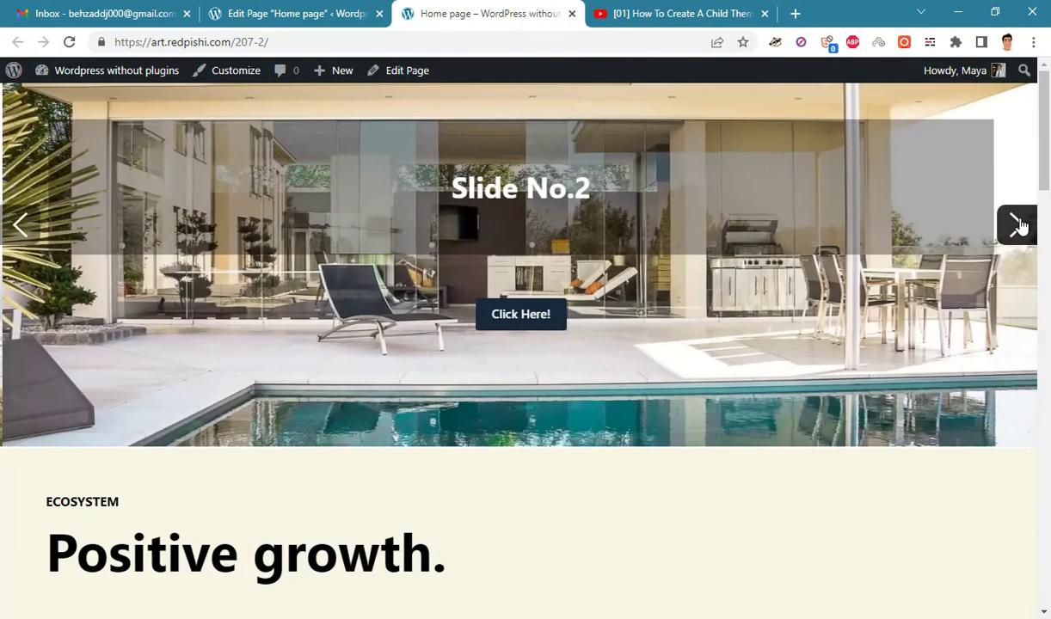
left_click(1016, 224)
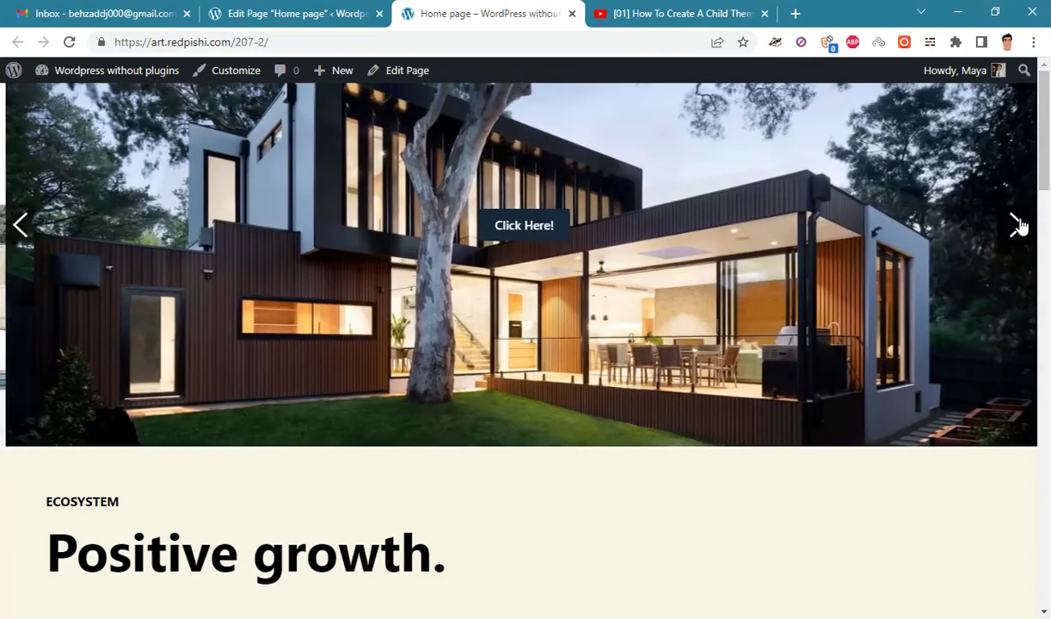
left_click(1017, 224)
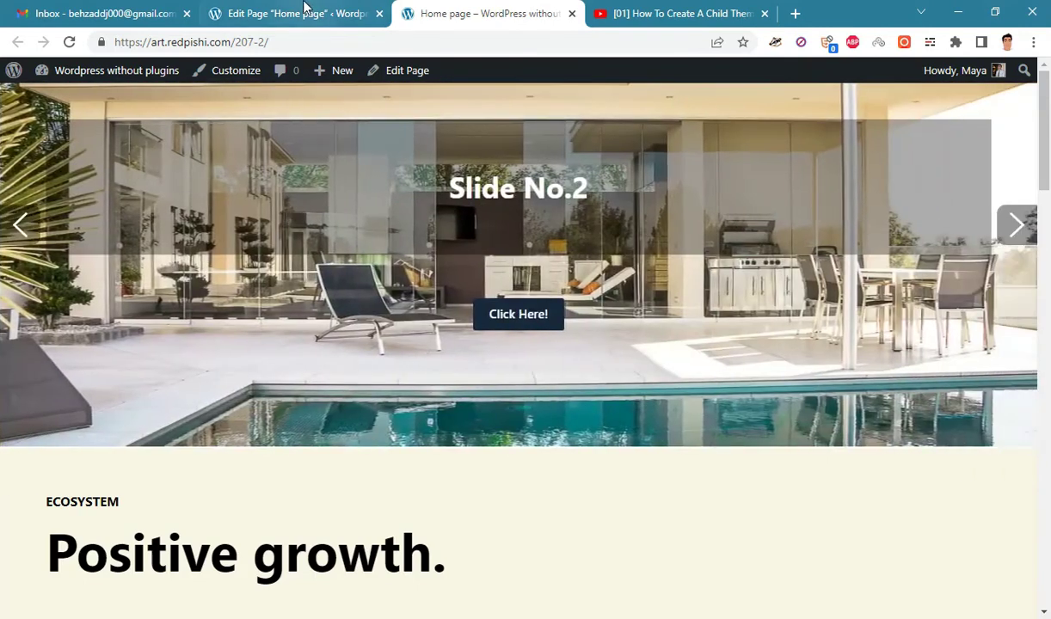
left_click(305, 13)
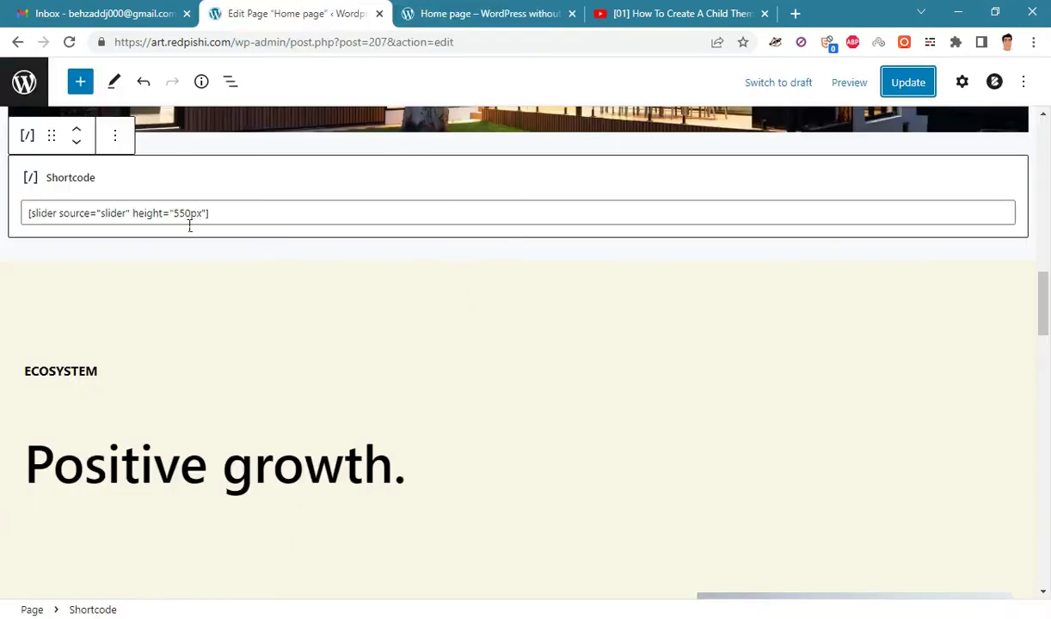
Change the shortcode height from 550px to 700px and update the page.
key("ctrl+plus")
key("ctrl+plus")
key("ctrl+plus")
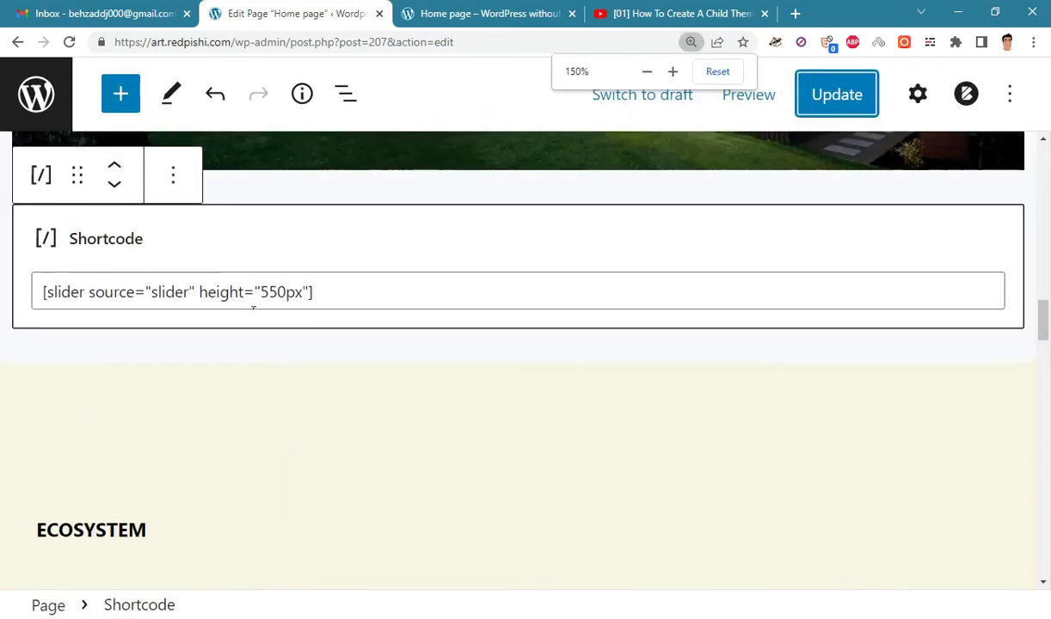
left_click_drag(261, 293, 277, 293)
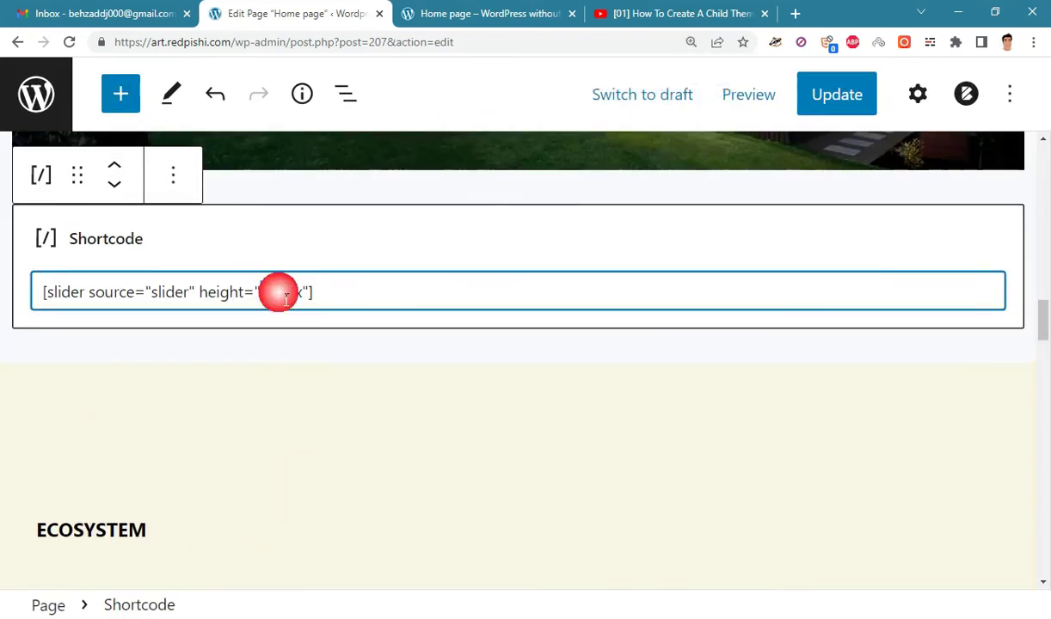
type("70")
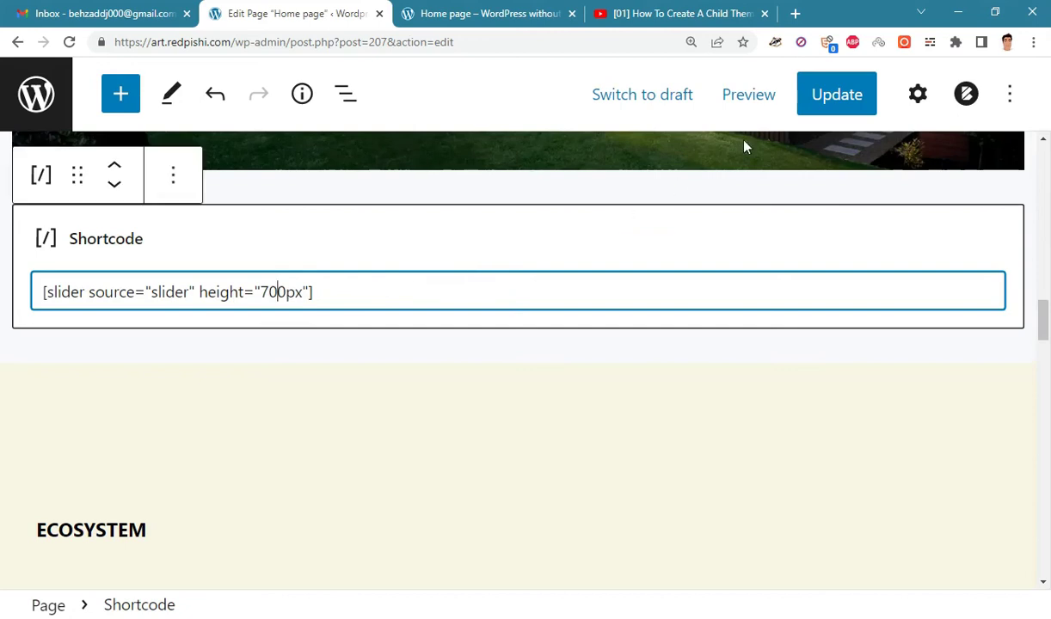
left_click(809, 101)
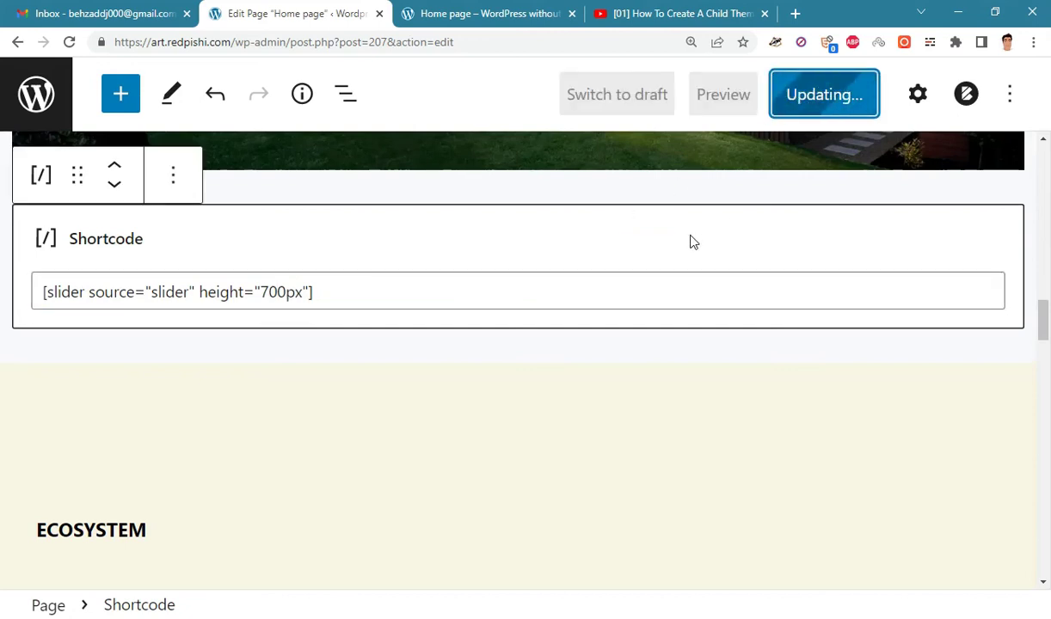
Reload the live Home page and cycle the taller slider with its arrows.
left_click(499, 12)
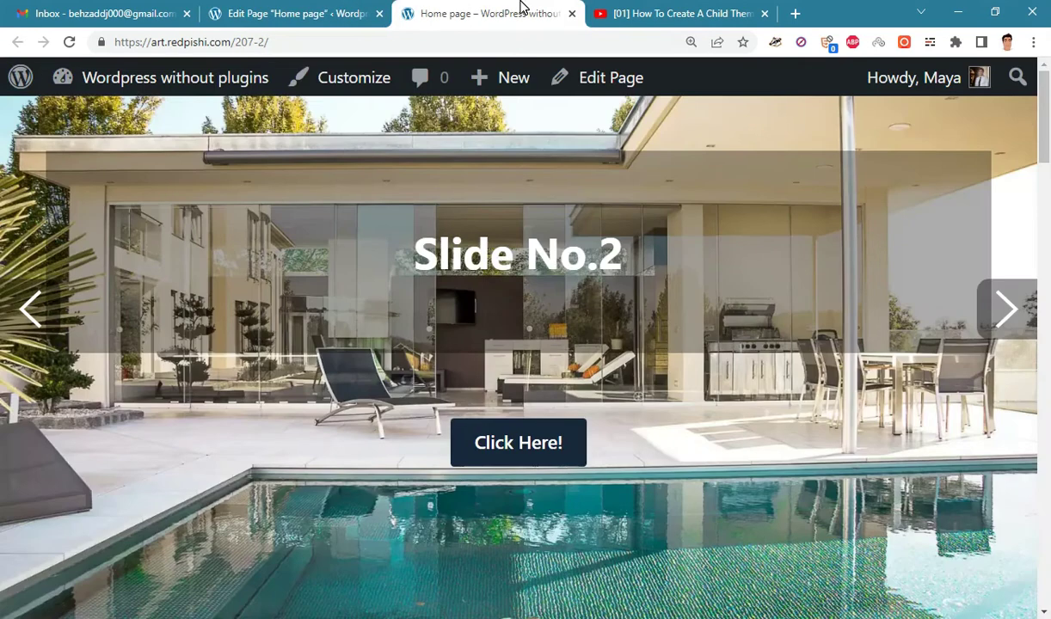
left_click(68, 41)
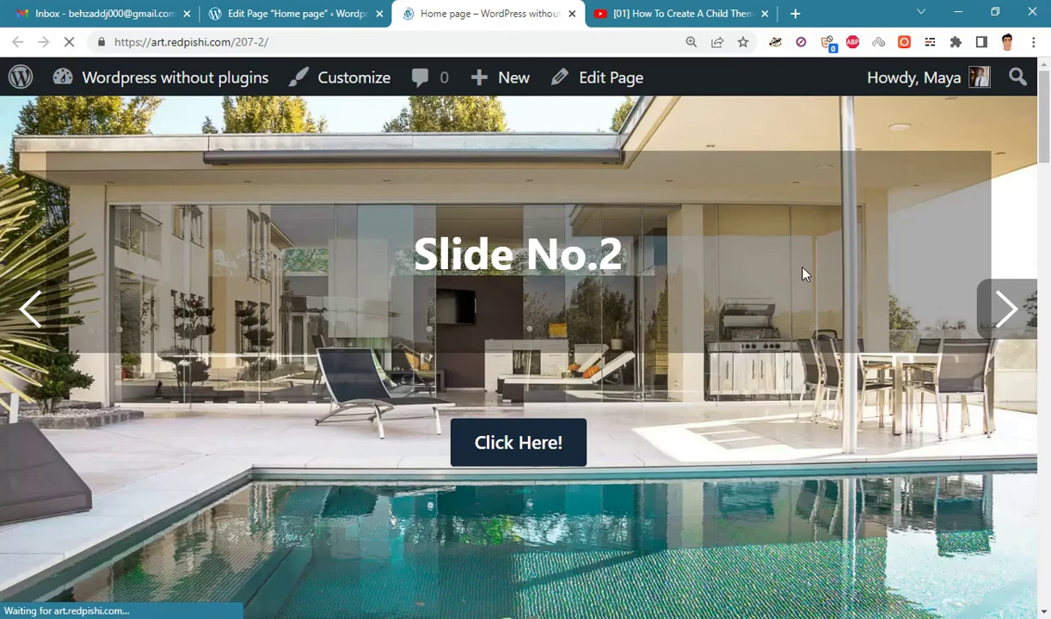
key("ctrl+0")
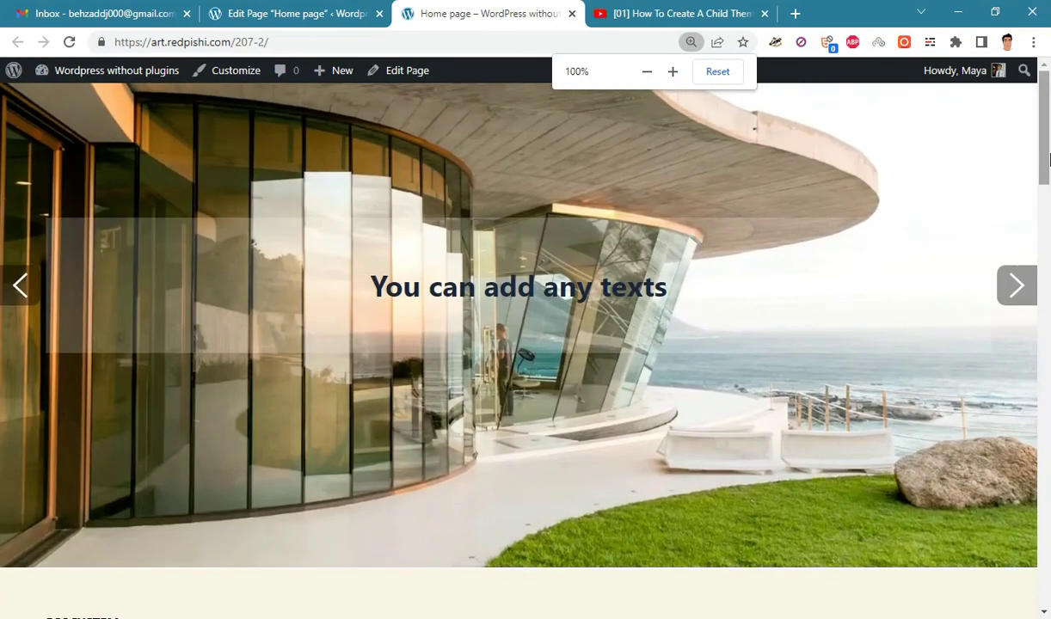
scroll(1047, 159, "down", 2)
scroll(1048, 159, "up", 2)
left_click(1017, 295)
left_click(1017, 295)
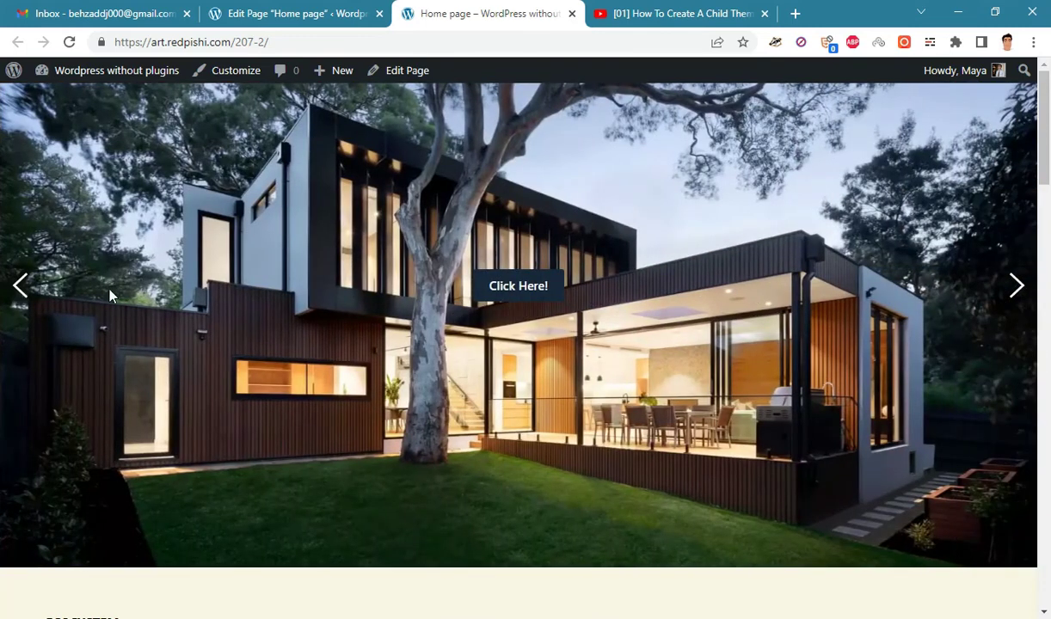
left_click(19, 287)
left_click(271, 10)
Set the shortcode height to 110vh, update, and return to the live Home page.
key("ctrl+plus")
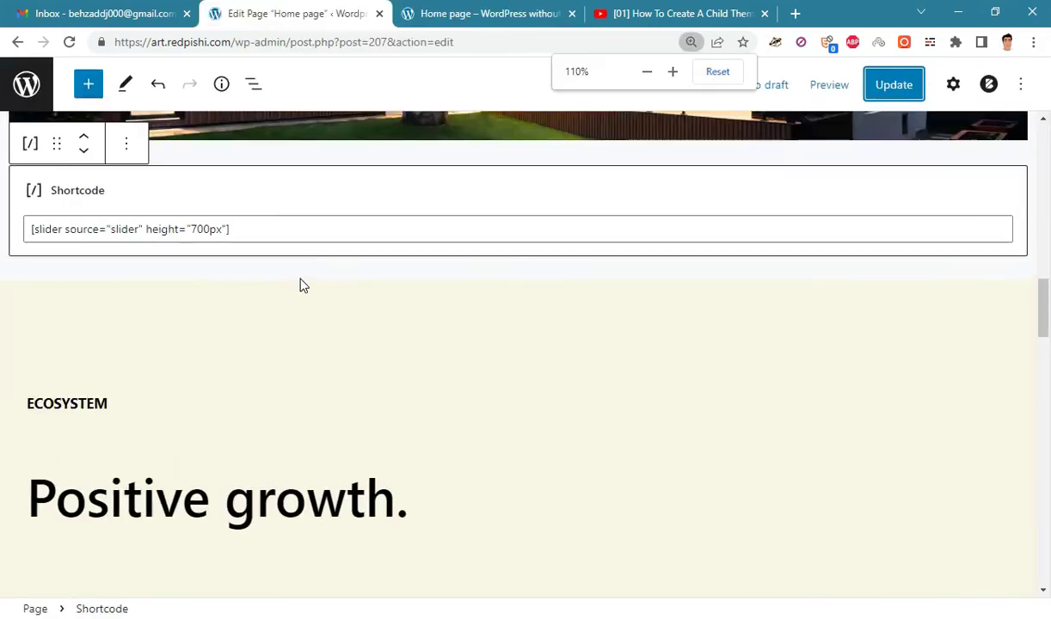
key("ctrl+plus")
left_click_drag(238, 254, 217, 252)
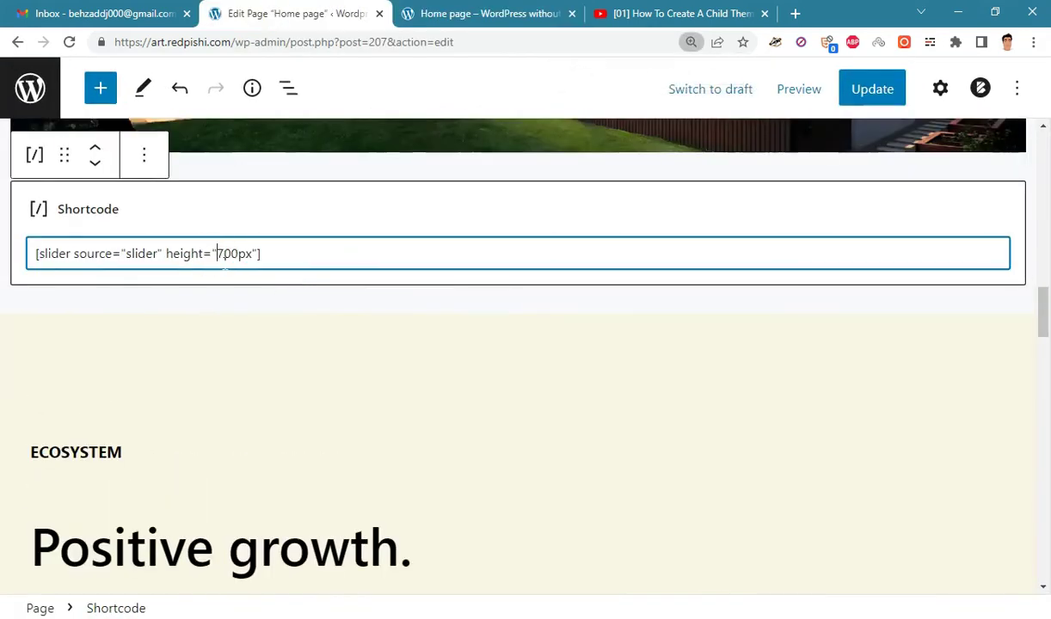
key("ctrl+minus")
left_click_drag(223, 505, 225, 505)
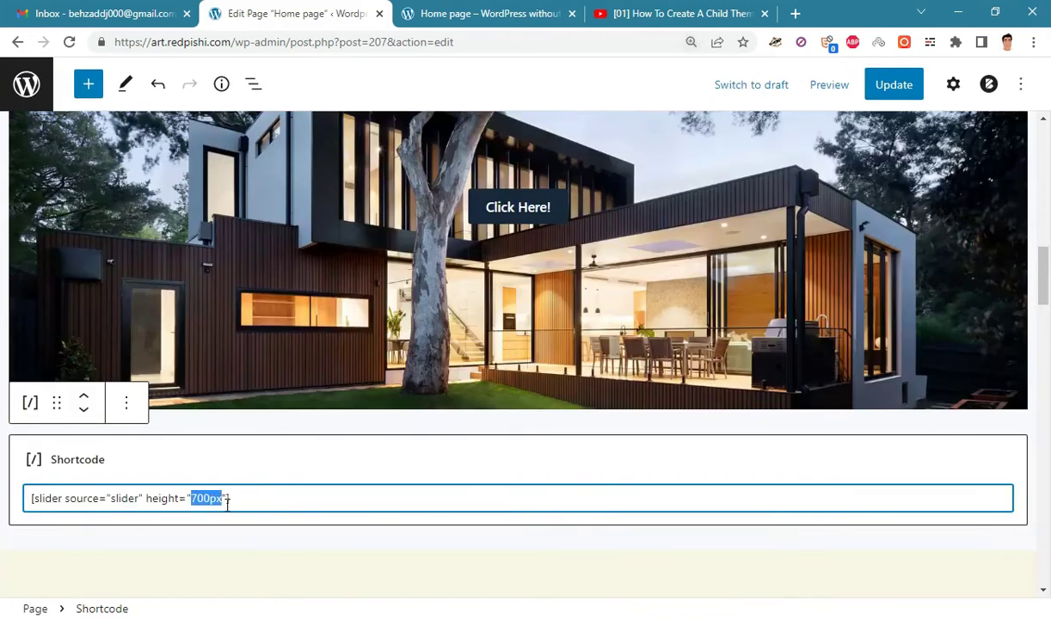
type("110vh")
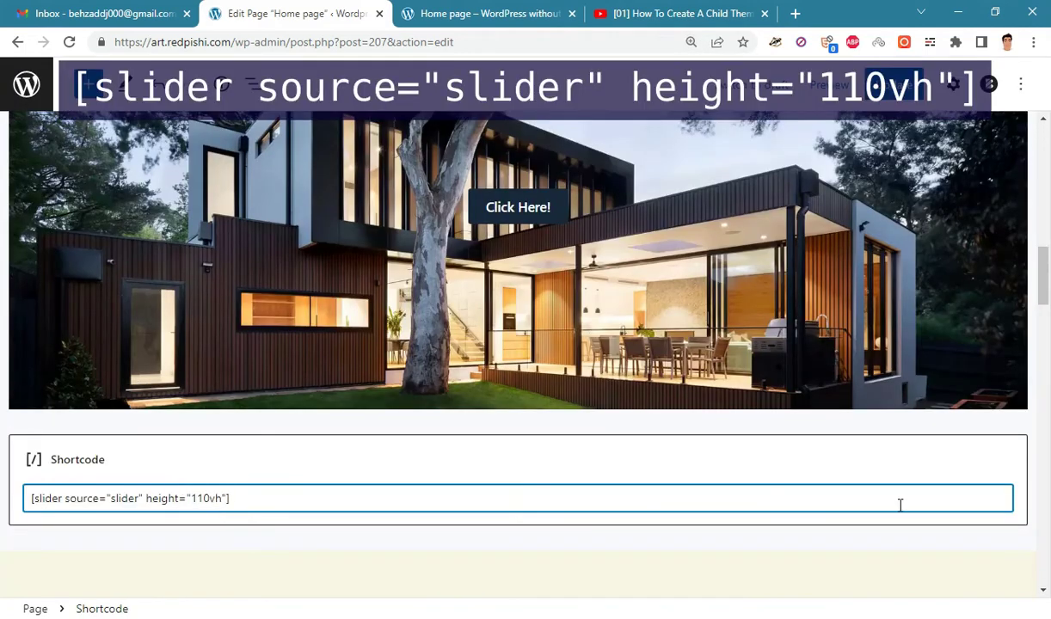
left_click(872, 93)
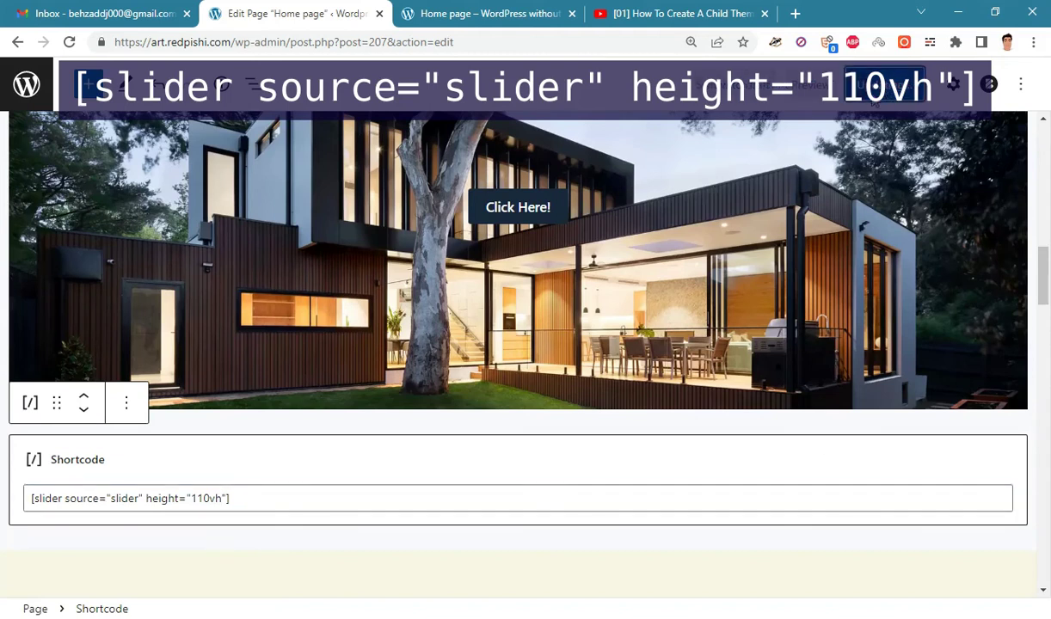
key("ctrl+minus")
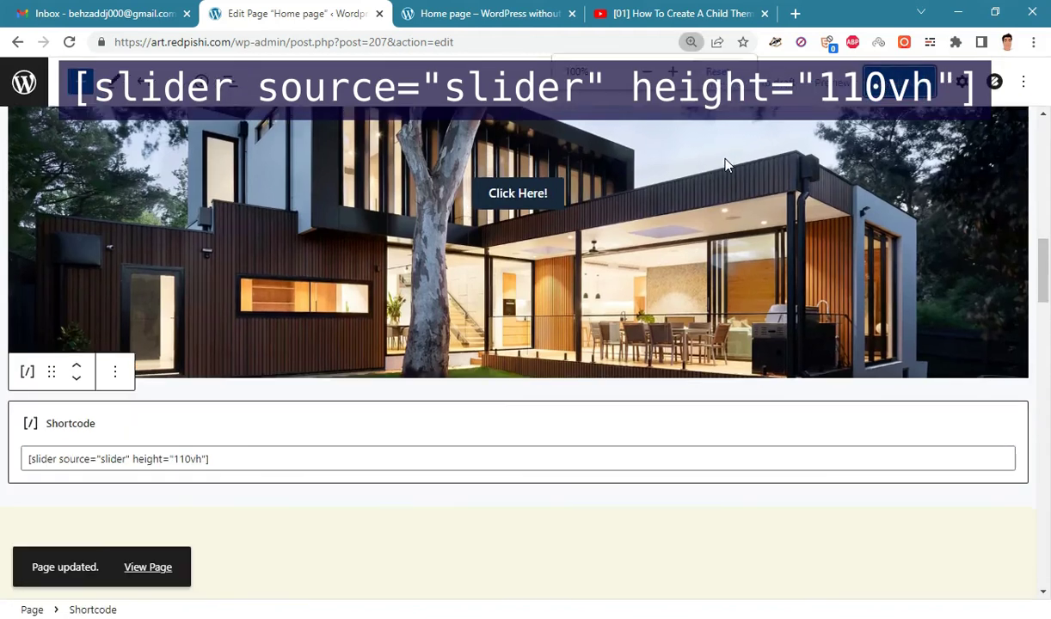
left_click(537, 7)
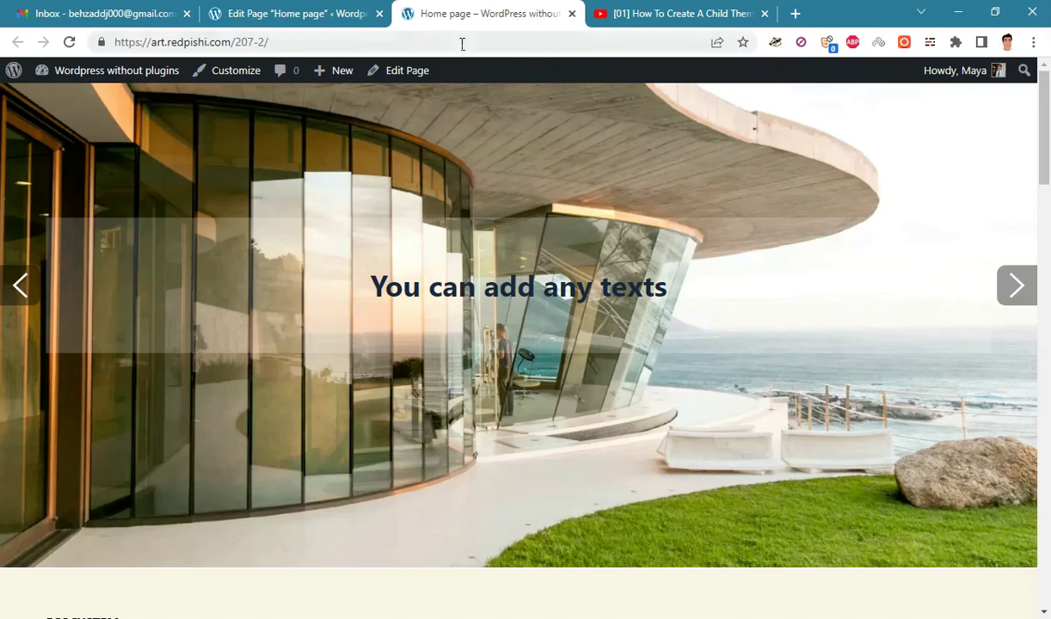
left_click(68, 42)
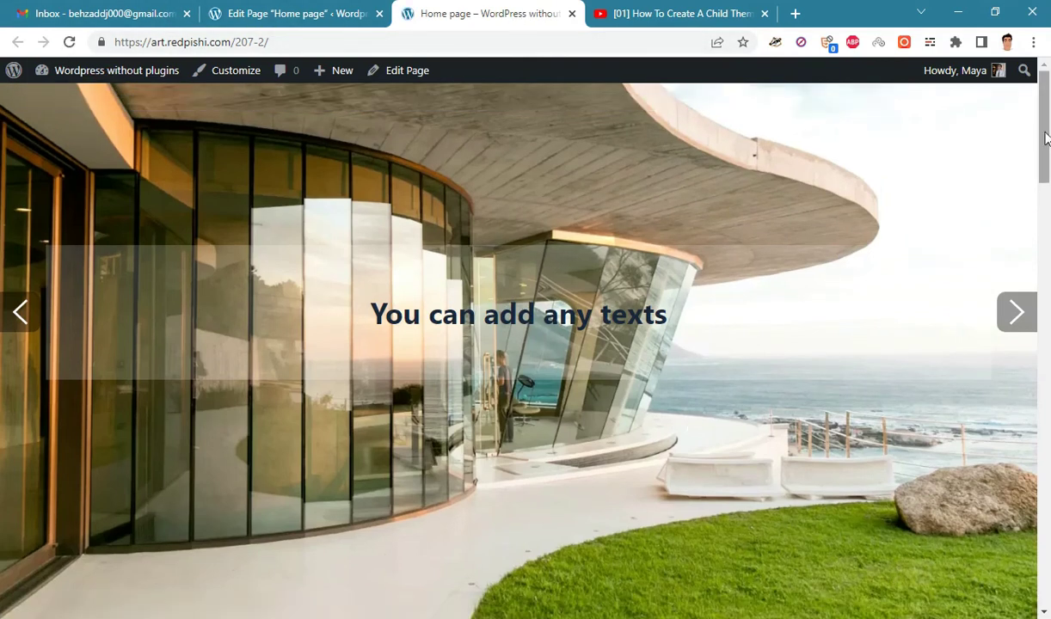
left_click_drag(1046, 137, 1047, 165)
scroll(1047, 165, "up", 3)
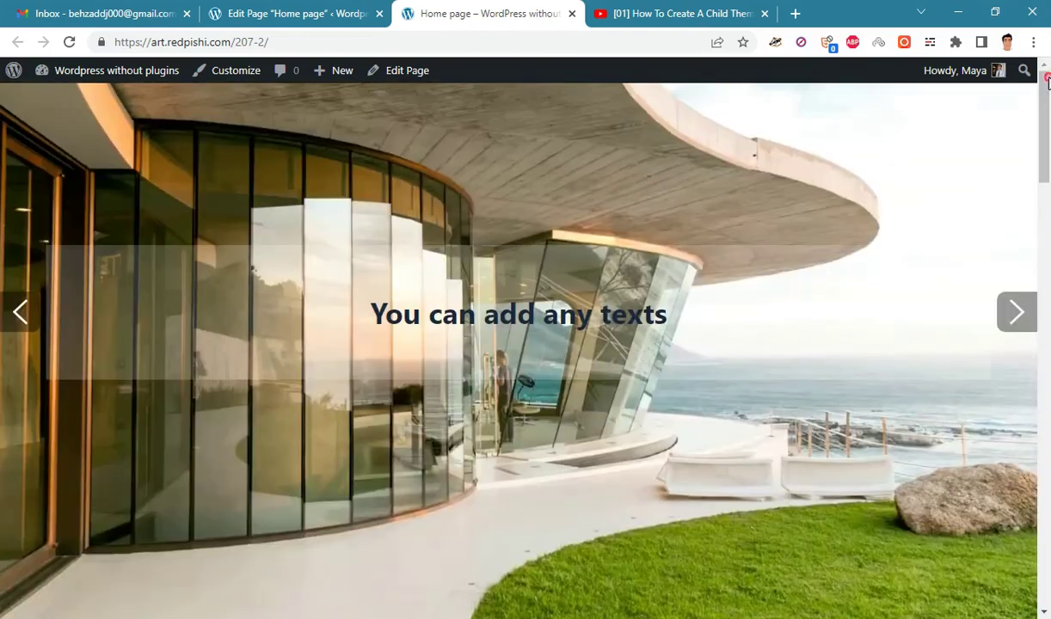
left_click(1016, 328)
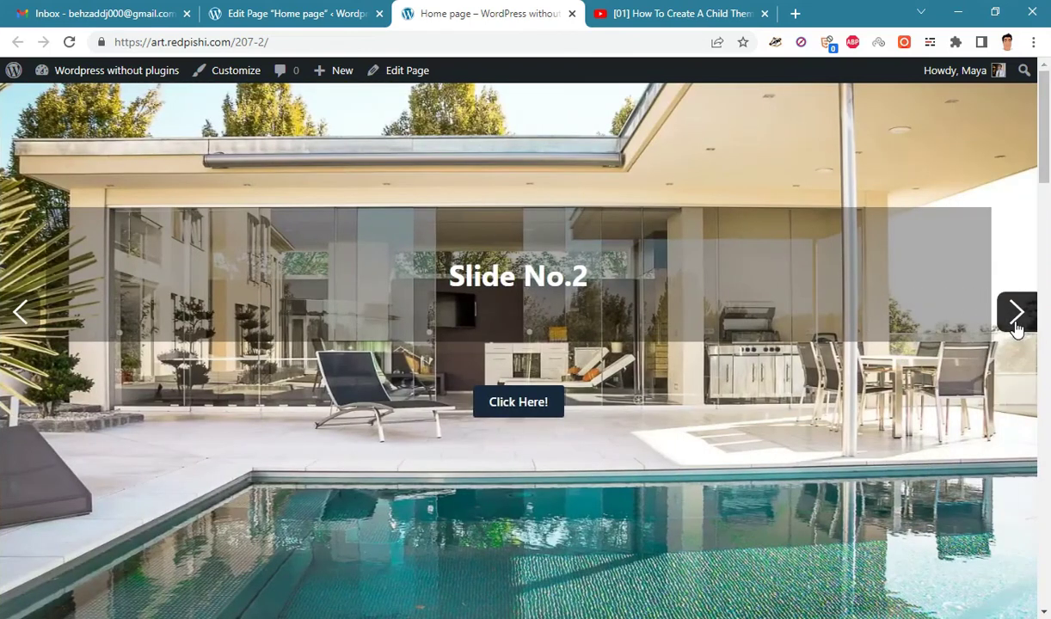
left_click(1015, 328)
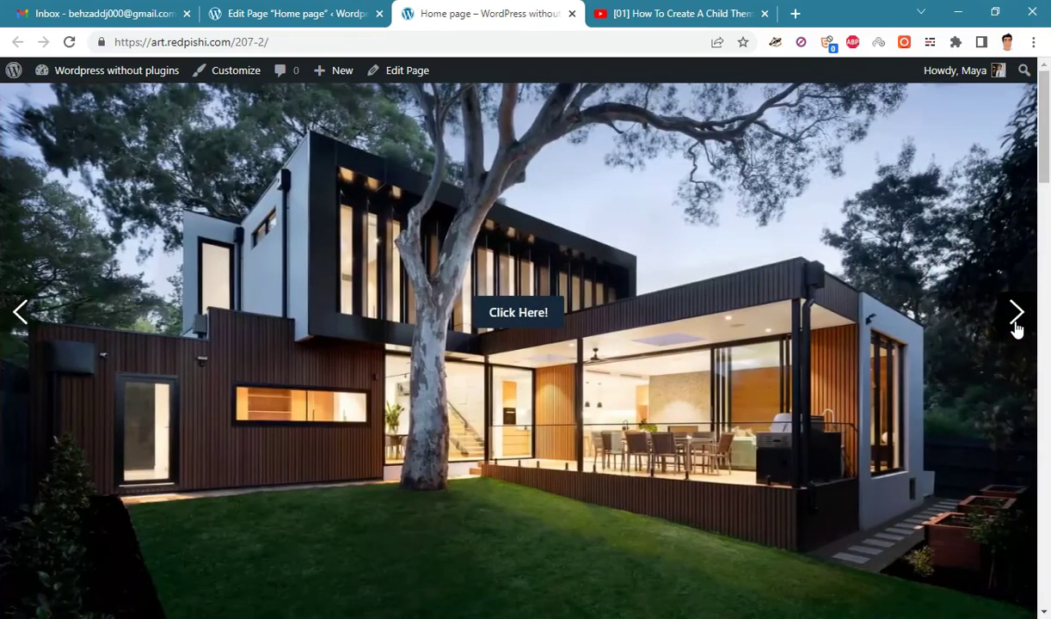
left_click(1015, 328)
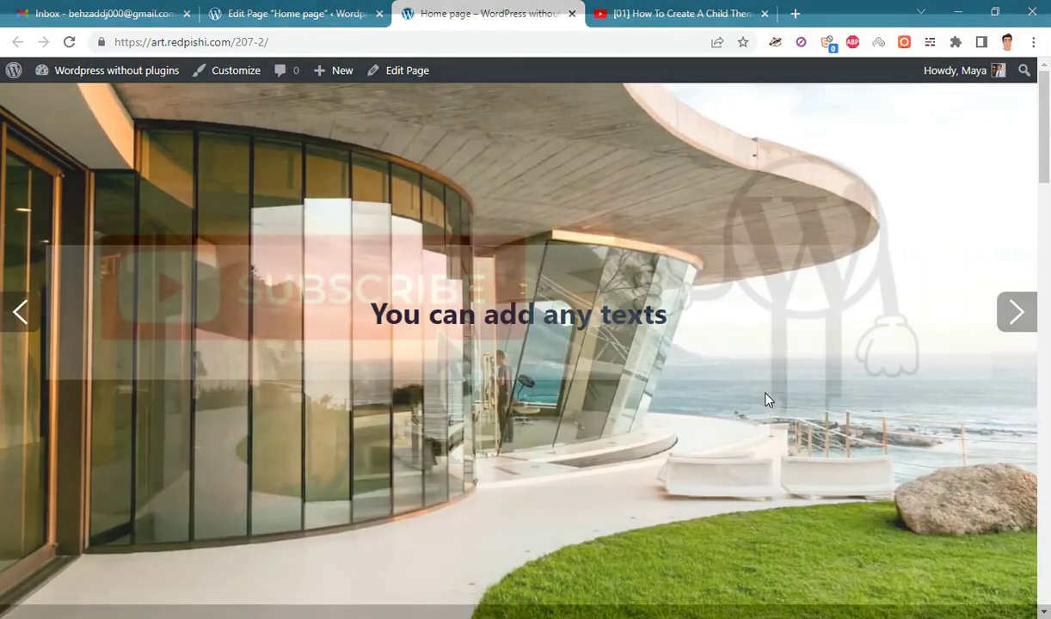